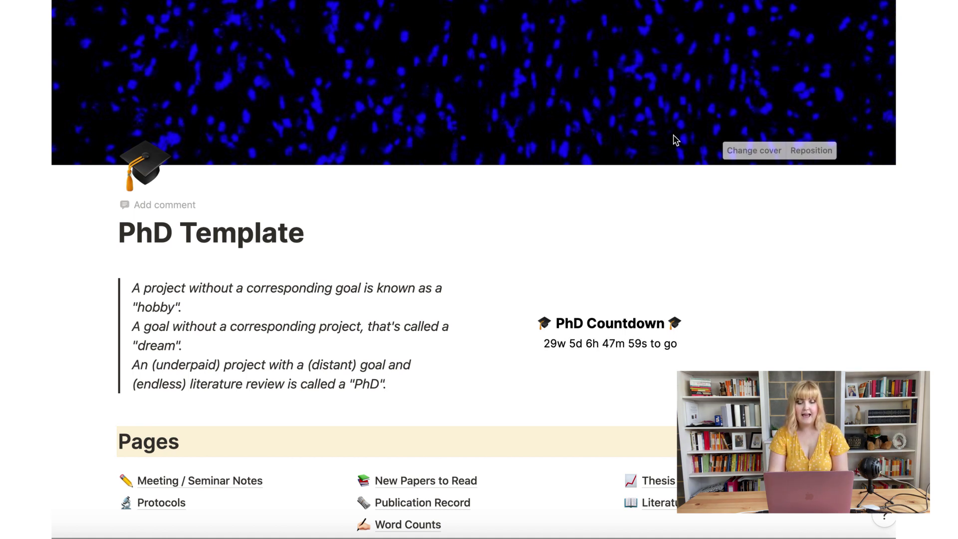
Step: Look at the page's cover image options and highlight the quote below the PhD Template title
{"action": "left_click", "coordinate": [746, 151]}
{"action": "left_click", "coordinate": [607, 86]}
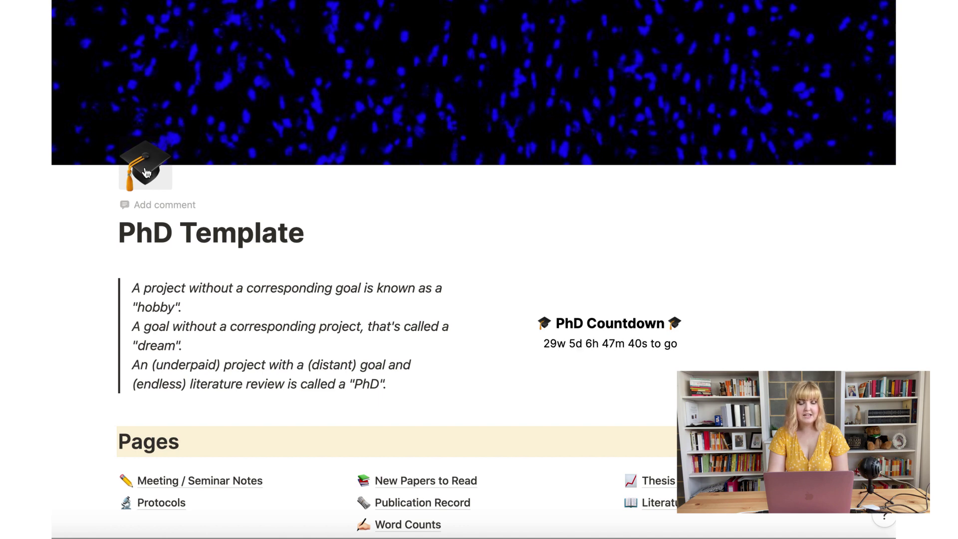
{"action": "scroll", "coordinate": [147, 173], "scroll_direction": "down", "scroll_amount": 5}
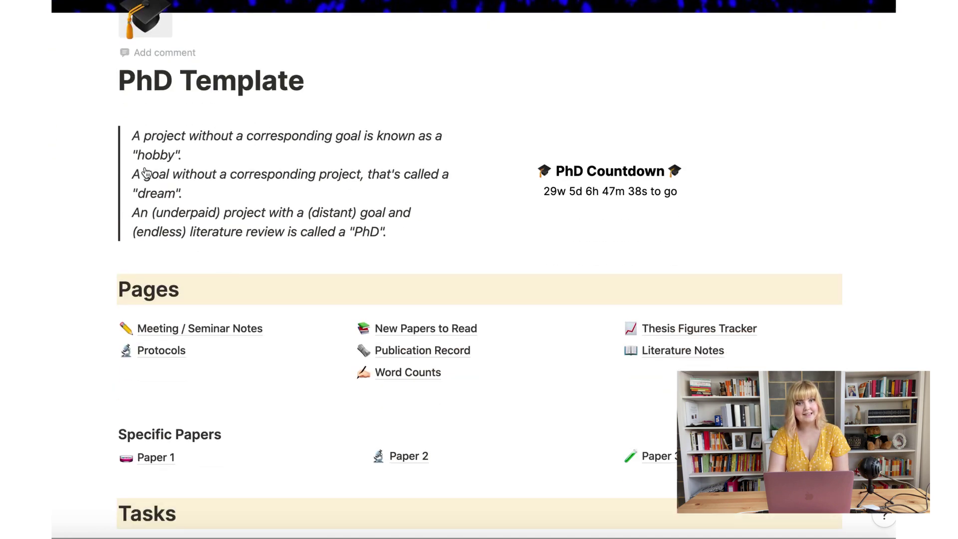
{"action": "left_click_drag", "start_coordinate": [133, 111], "coordinate": [397, 206]}
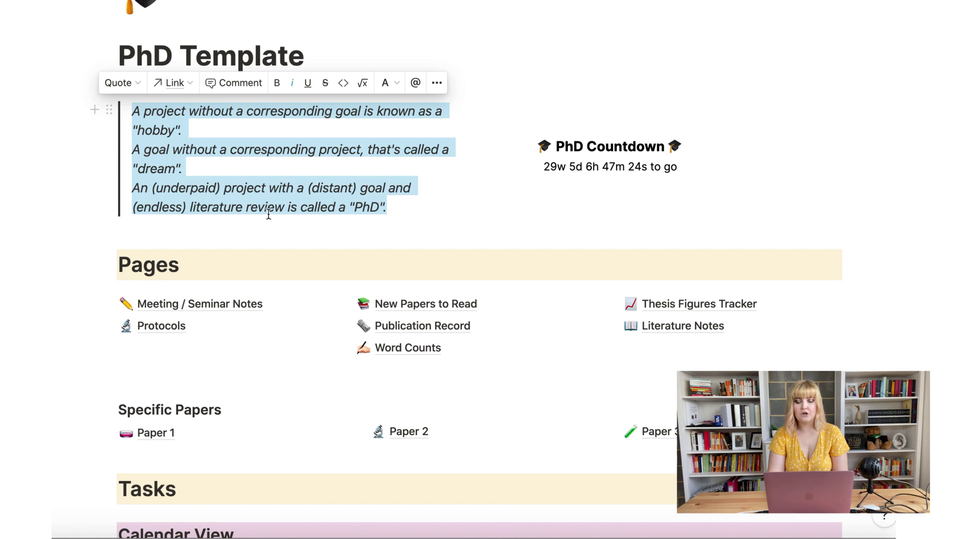
{"action": "left_click", "coordinate": [427, 216]}
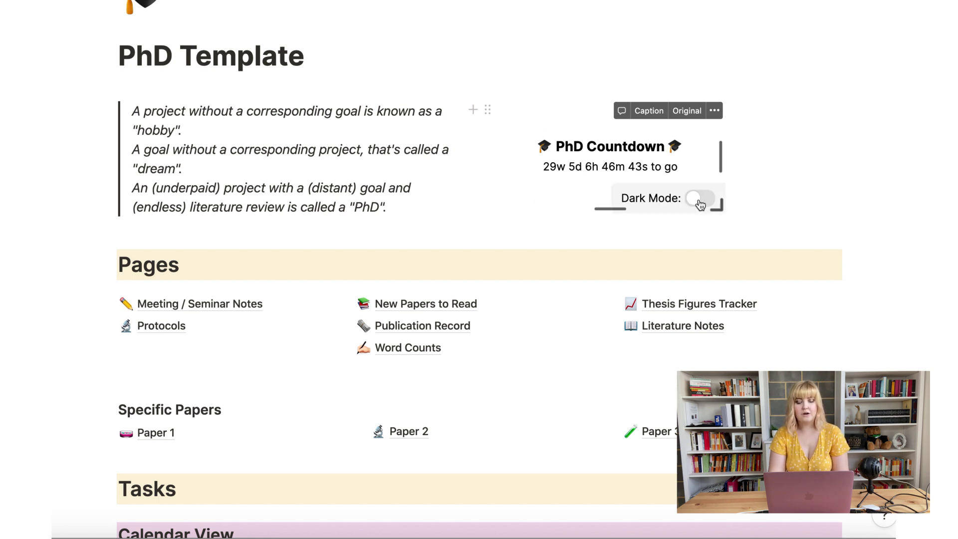
Step: Switch the PhD Countdown widget's dark mode on and back off
{"action": "left_click", "coordinate": [701, 198]}
{"action": "left_click", "coordinate": [701, 199]}
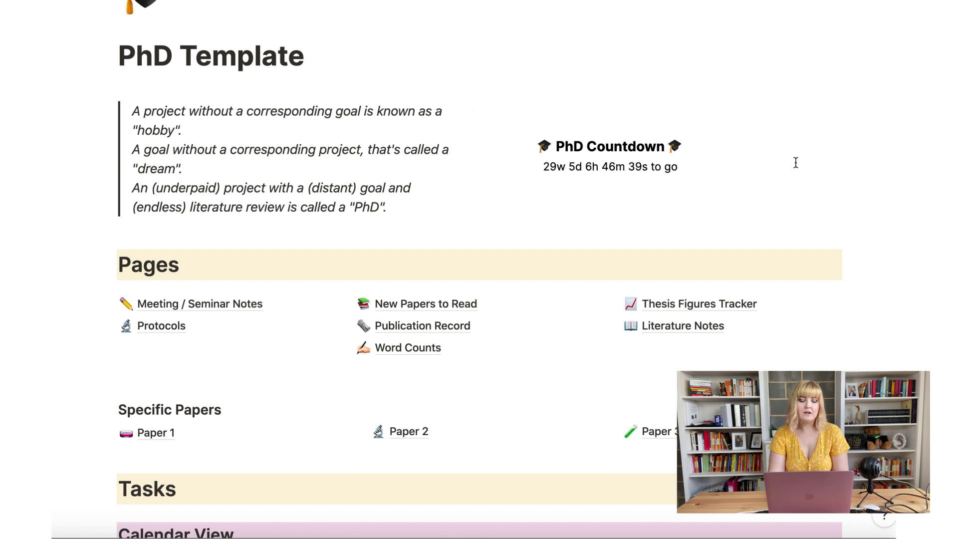
Step: Examine the Pages, Specific Papers and Tasks calendar sections of the PhD template page
{"action": "scroll", "coordinate": [796, 163], "scroll_direction": "down", "scroll_amount": 5}
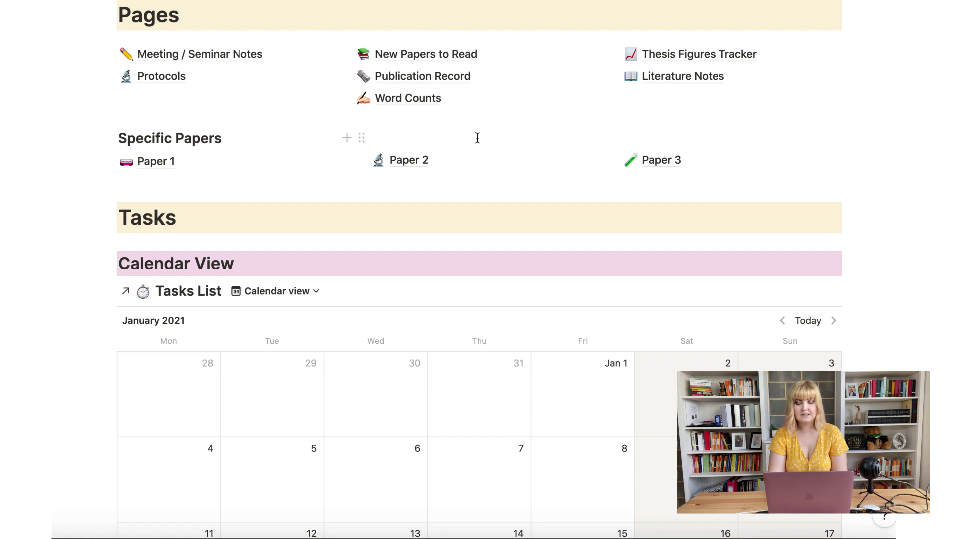
{"action": "scroll", "coordinate": [477, 138], "scroll_direction": "down", "scroll_amount": 5}
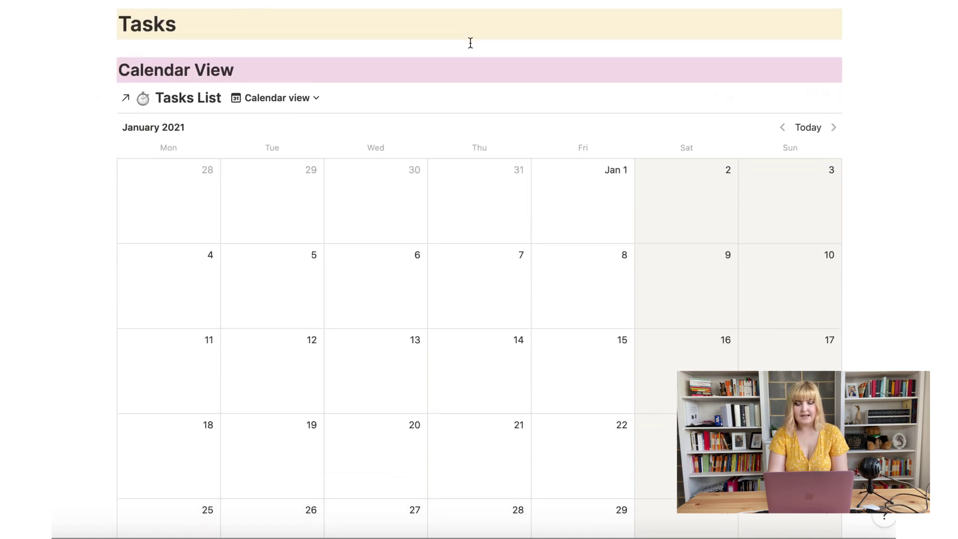
{"action": "scroll", "coordinate": [471, 43], "scroll_direction": "down", "scroll_amount": 2}
{"action": "scroll", "coordinate": [470, 43], "scroll_direction": "up", "scroll_amount": 2}
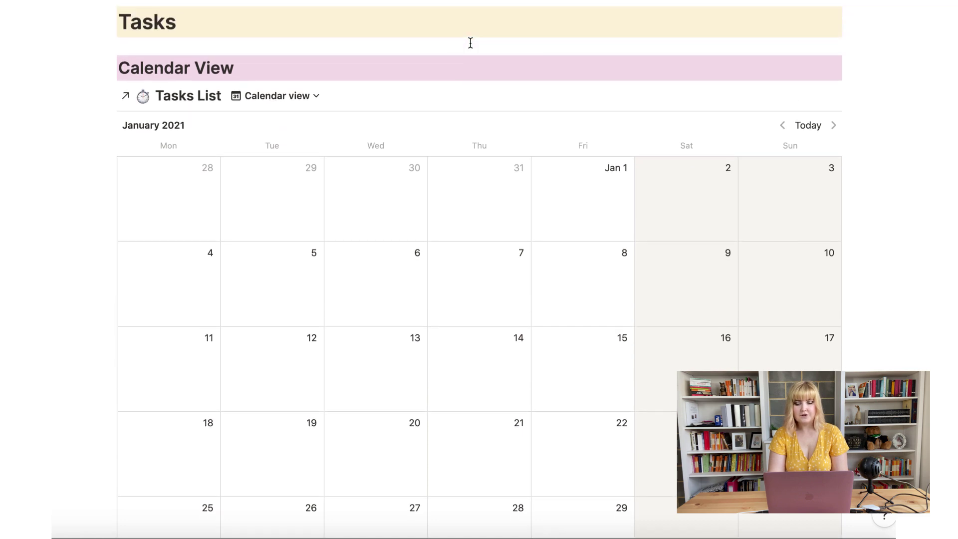
{"action": "scroll", "coordinate": [479, 43], "scroll_direction": "down", "scroll_amount": 1}
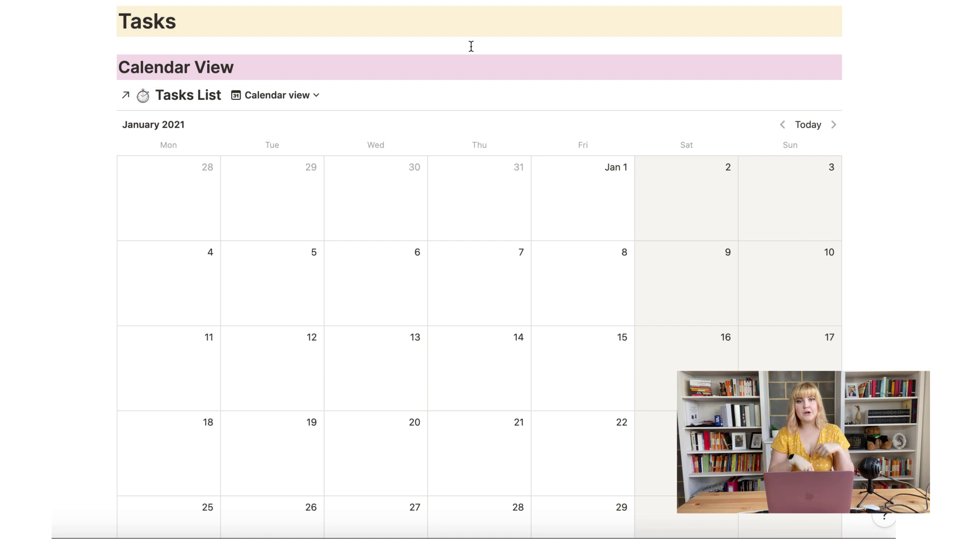
{"action": "scroll", "coordinate": [472, 46], "scroll_direction": "down", "scroll_amount": 3}
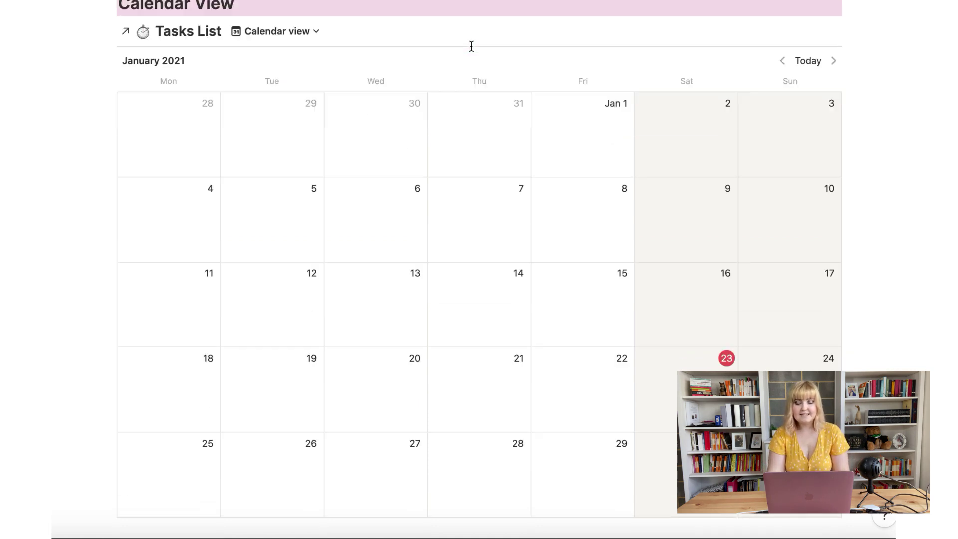
{"action": "scroll", "coordinate": [471, 46], "scroll_direction": "down", "scroll_amount": 2}
{"action": "scroll", "coordinate": [471, 45], "scroll_direction": "up", "scroll_amount": 1}
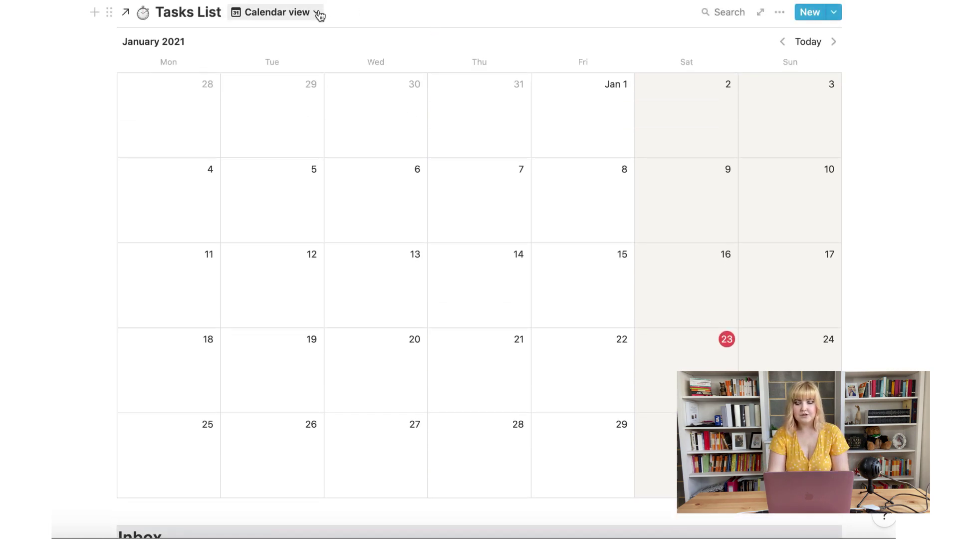
Step: View the Tasks List in Table view and return it to Calendar view
{"action": "left_click", "coordinate": [320, 15]}
{"action": "left_click", "coordinate": [289, 68]}
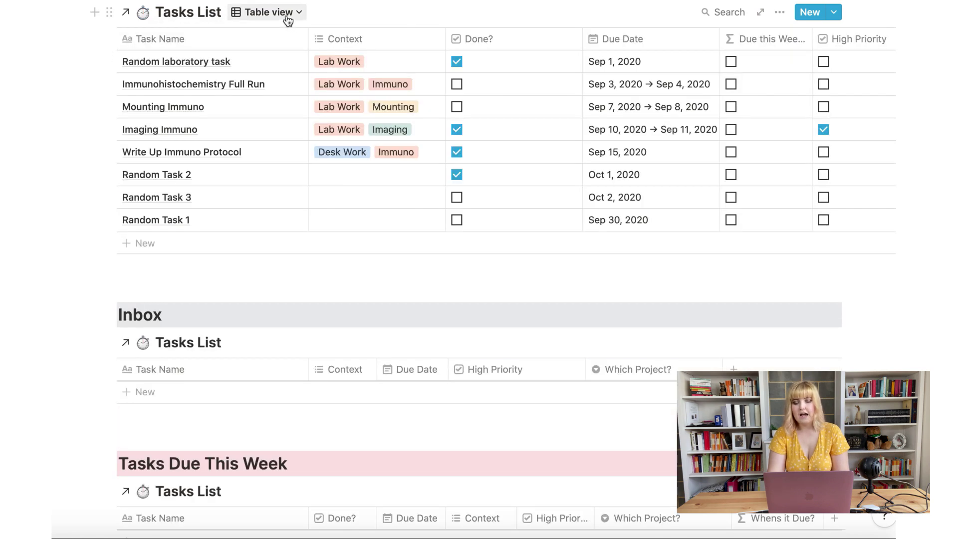
{"action": "left_click", "coordinate": [288, 15]}
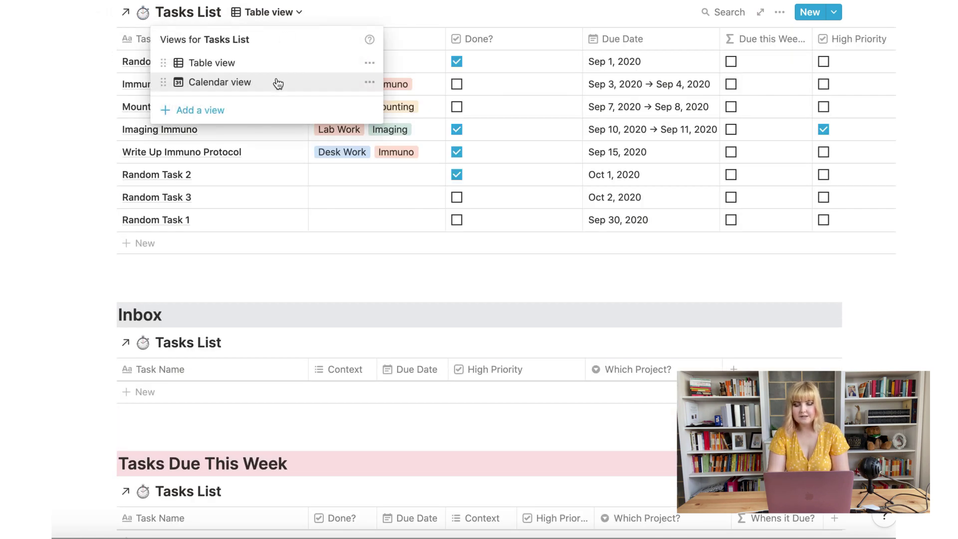
{"action": "left_click", "coordinate": [278, 83]}
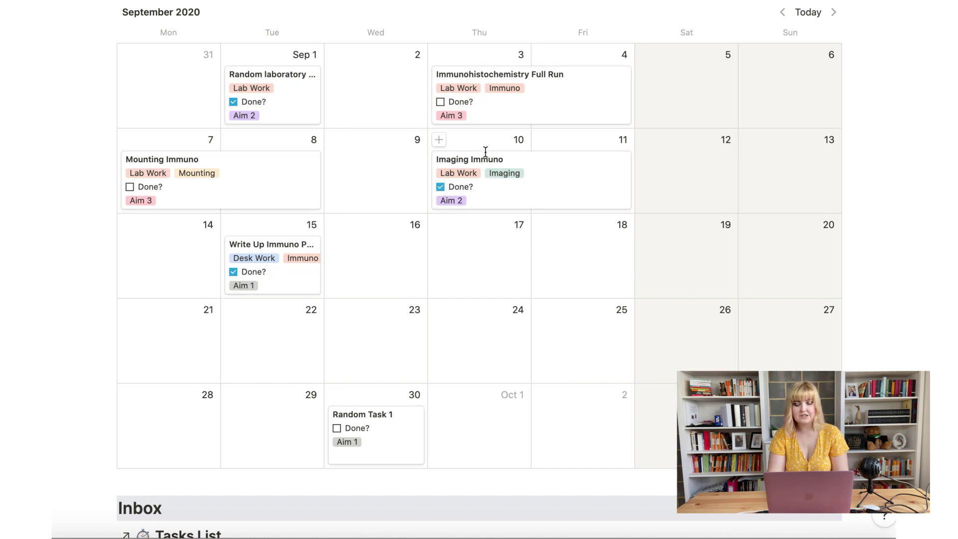
Step: Open the Imaging Immuno task in the September 2020 calendar and set its Context tags to Imaging and Lab Work
{"action": "left_click", "coordinate": [491, 179]}
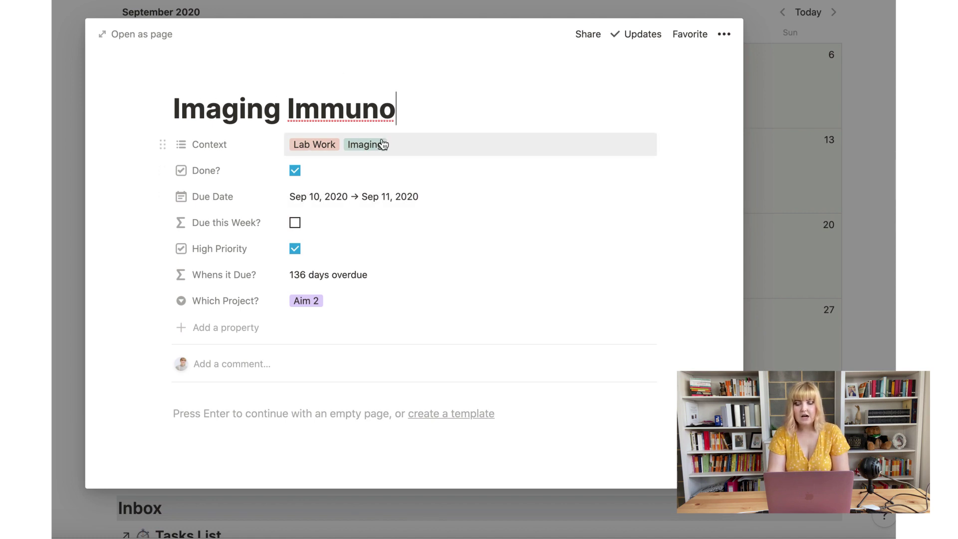
{"action": "left_click", "coordinate": [405, 146]}
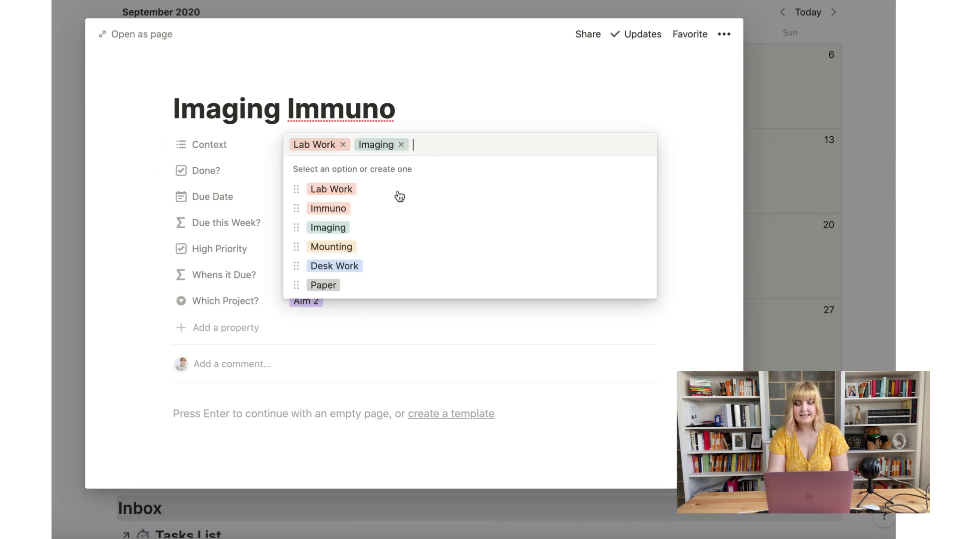
{"action": "left_click", "coordinate": [352, 266]}
{"action": "left_click", "coordinate": [343, 144]}
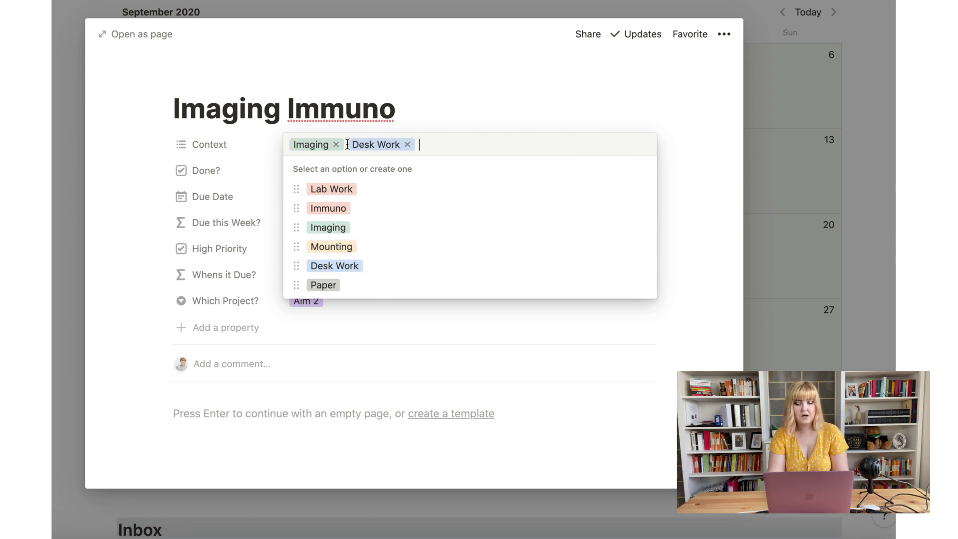
{"action": "left_click", "coordinate": [408, 145]}
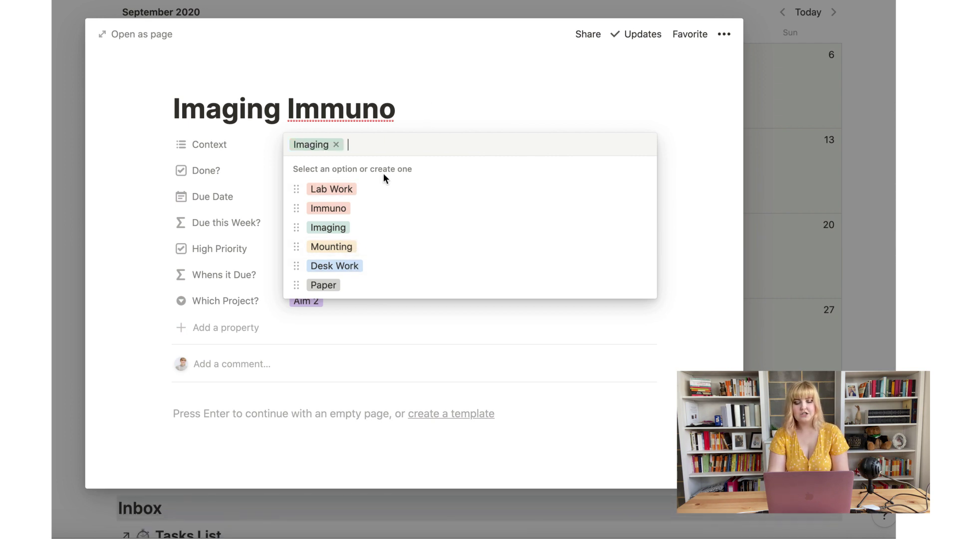
{"action": "left_click", "coordinate": [366, 190]}
{"action": "left_click", "coordinate": [453, 108]}
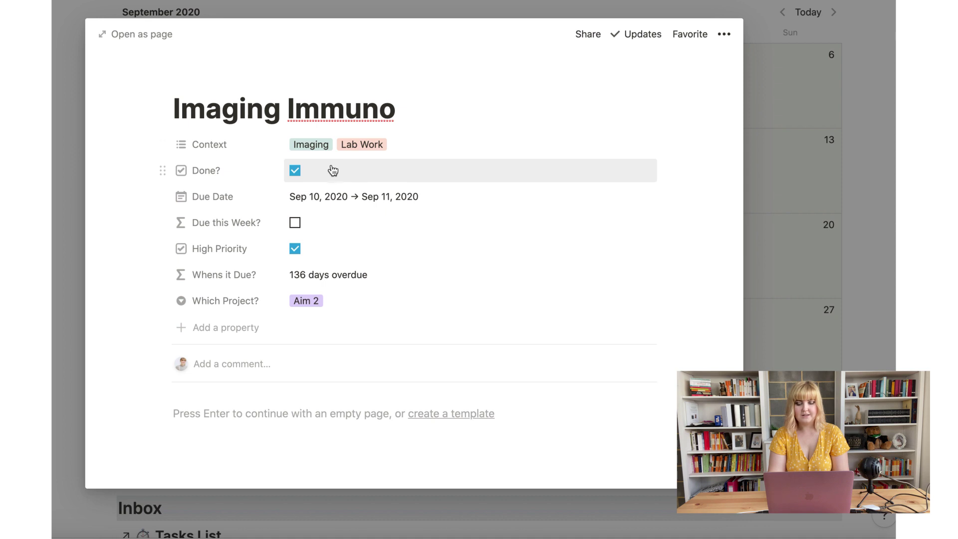
Step: Unmark the Imaging Immuno task as done and mark it as done again
{"action": "left_click", "coordinate": [295, 170]}
{"action": "left_click", "coordinate": [295, 171]}
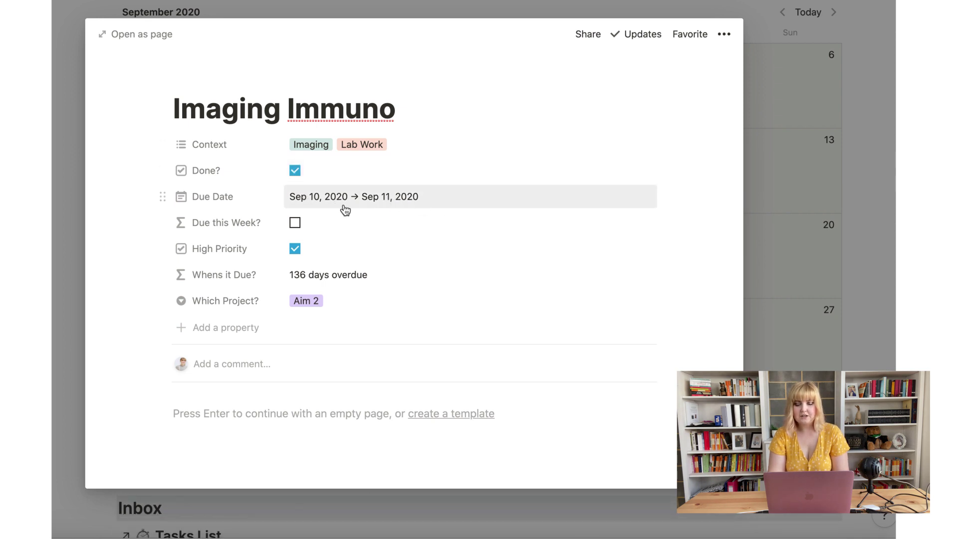
Step: Inspect the start and end dates in the Imaging Immuno task's Due Date calendar
{"action": "left_click", "coordinate": [347, 205]}
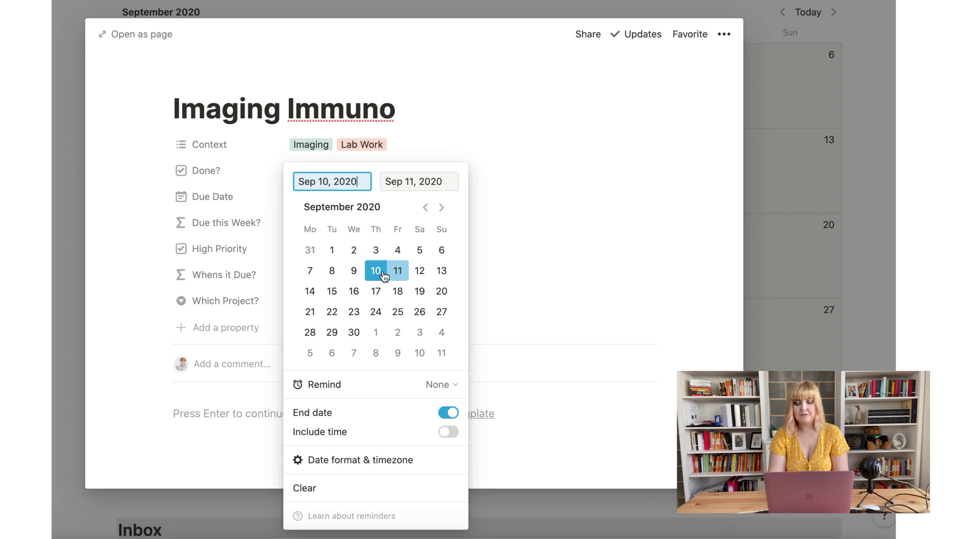
{"action": "left_click", "coordinate": [558, 255]}
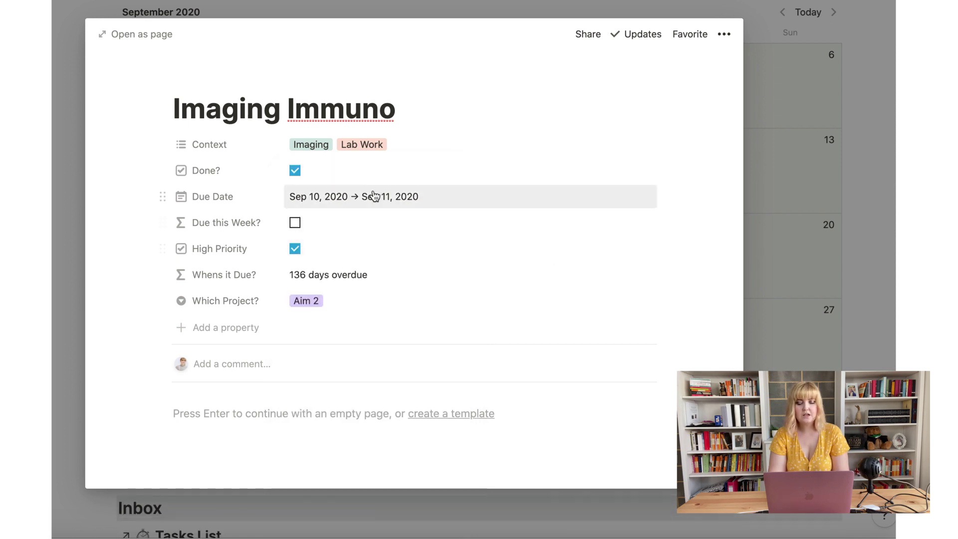
{"action": "left_click", "coordinate": [366, 194]}
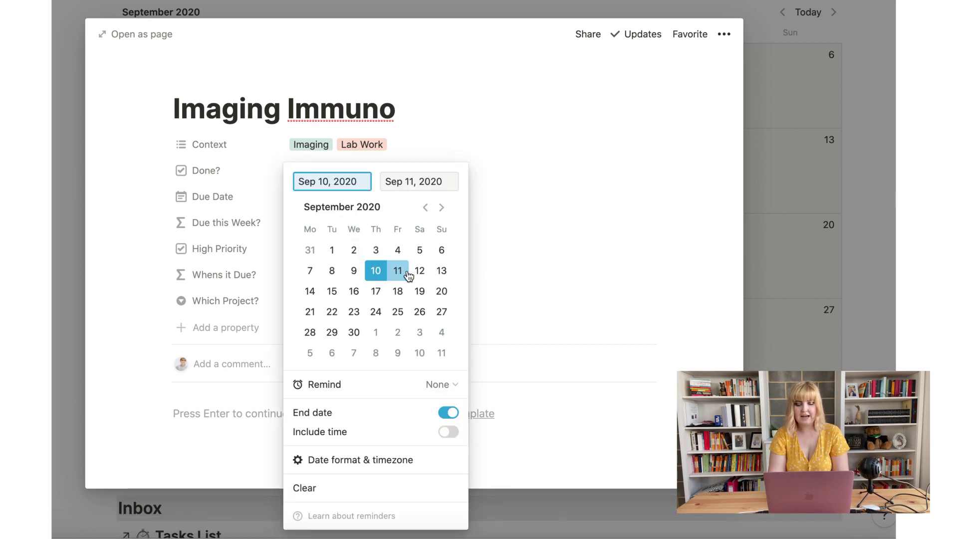
{"action": "left_click", "coordinate": [533, 247]}
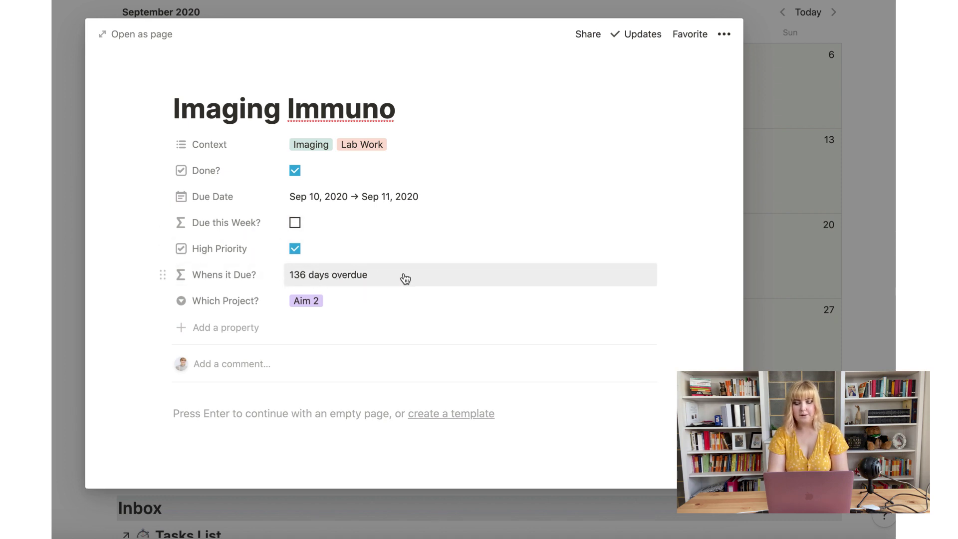
Step: Clear the Which Project? property of the Imaging Immuno task and assign Aim 2 again
{"action": "left_click", "coordinate": [323, 307]}
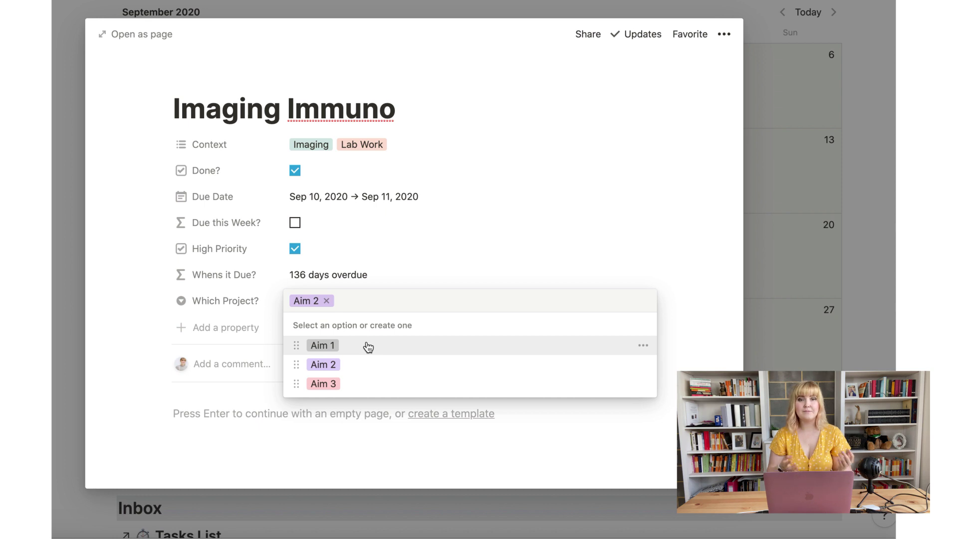
{"action": "left_click", "coordinate": [327, 301]}
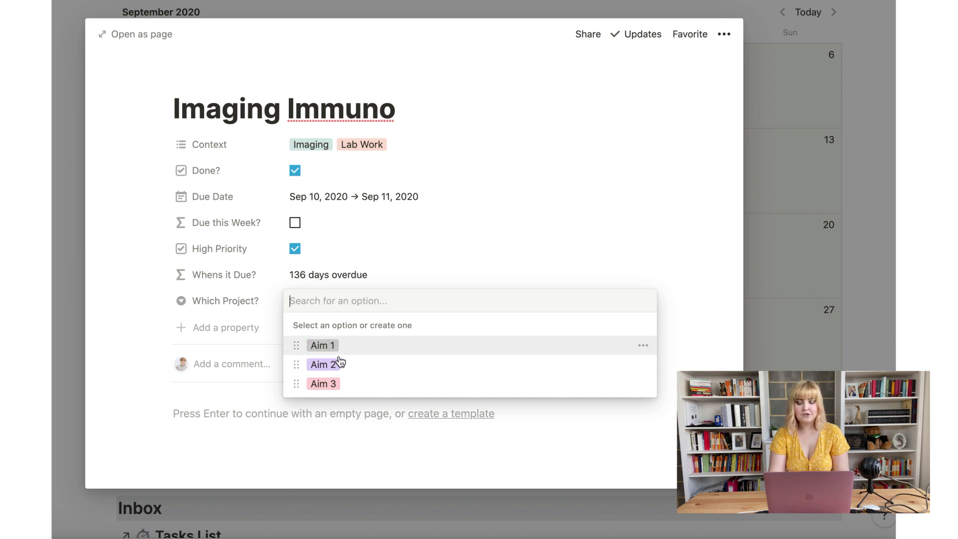
{"action": "left_click", "coordinate": [338, 365]}
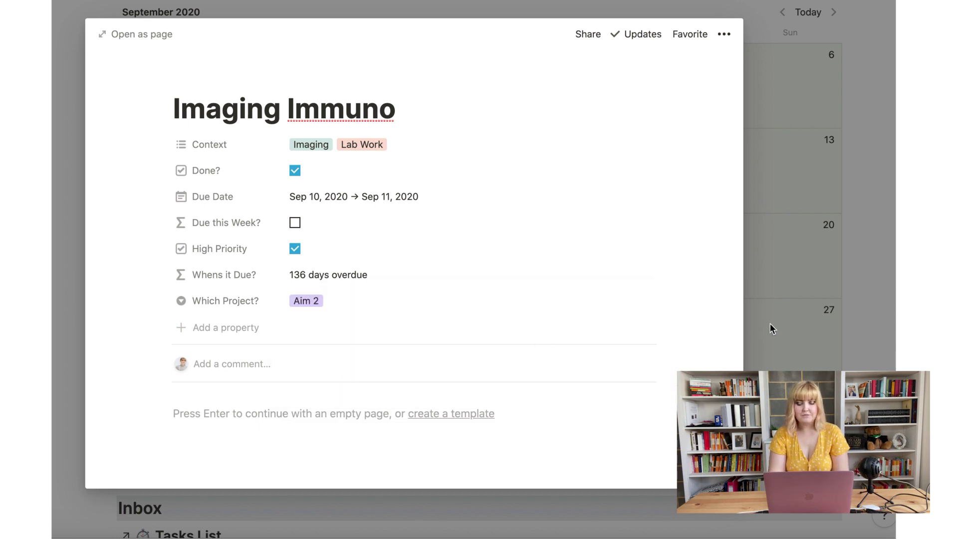
Step: Close the Imaging Immuno task and bring the Tasks List calendar back to the current month
{"action": "left_click", "coordinate": [810, 327]}
{"action": "scroll", "coordinate": [527, 218], "scroll_direction": "up", "scroll_amount": 2}
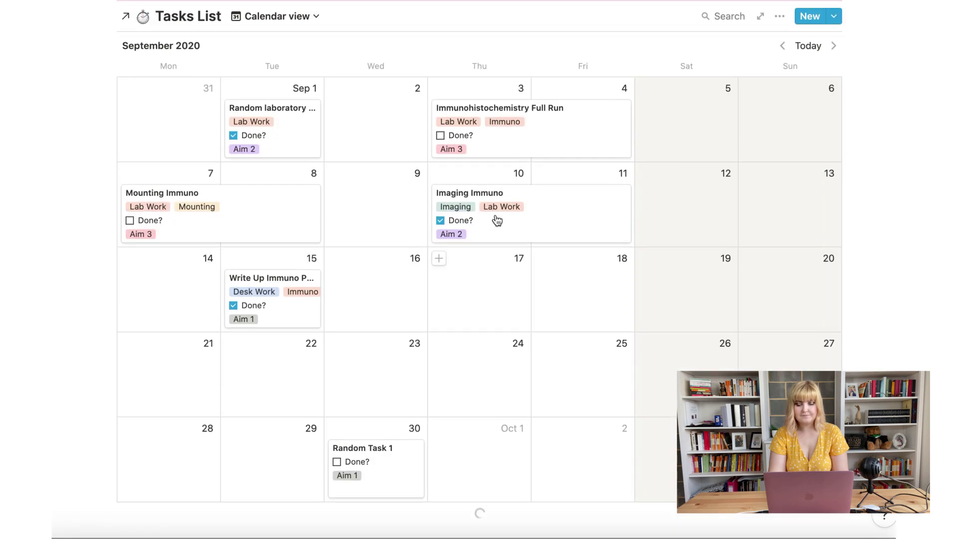
{"action": "left_click", "coordinate": [806, 50]}
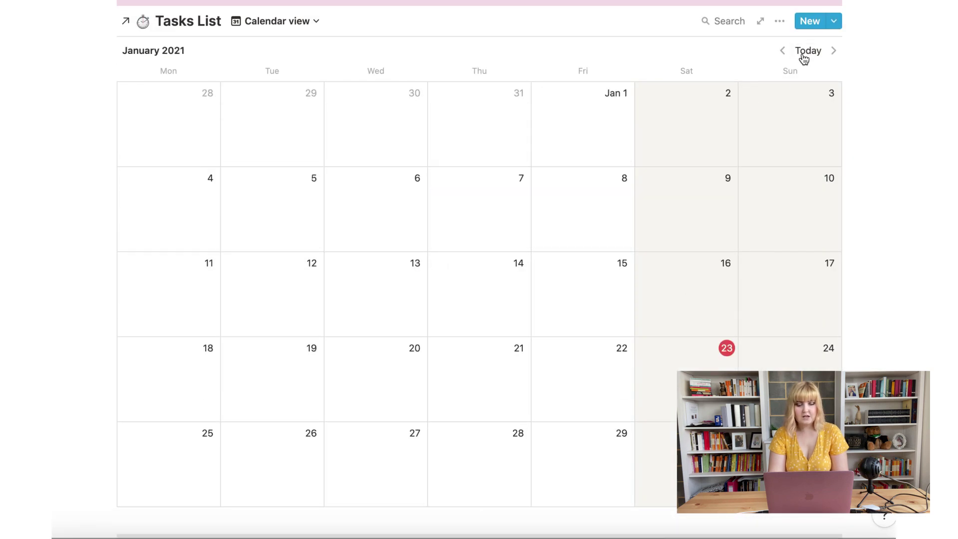
Step: Add a new task on January 23, 2021 in the calendar and title it "Write a Paper"
{"action": "scroll", "coordinate": [621, 315], "scroll_direction": "down", "scroll_amount": 2}
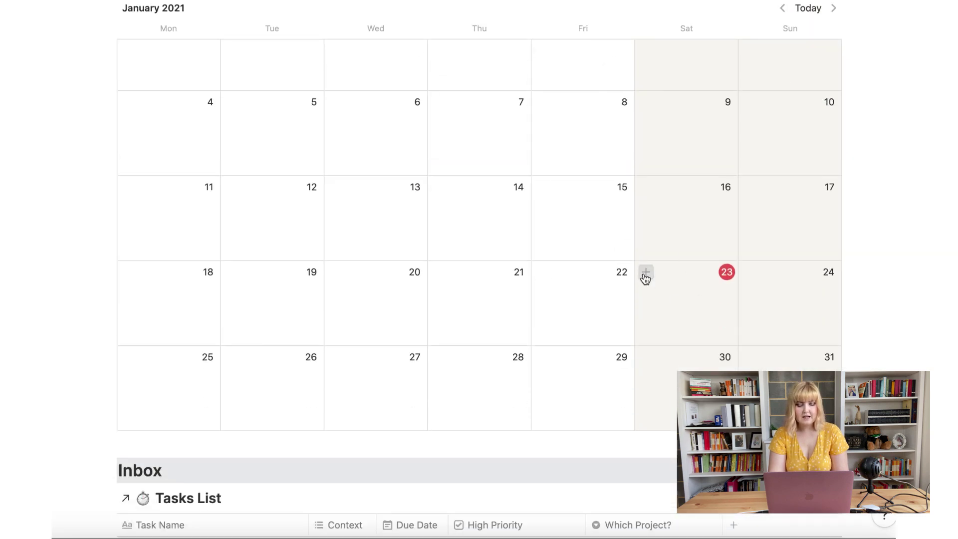
{"action": "left_click", "coordinate": [645, 273]}
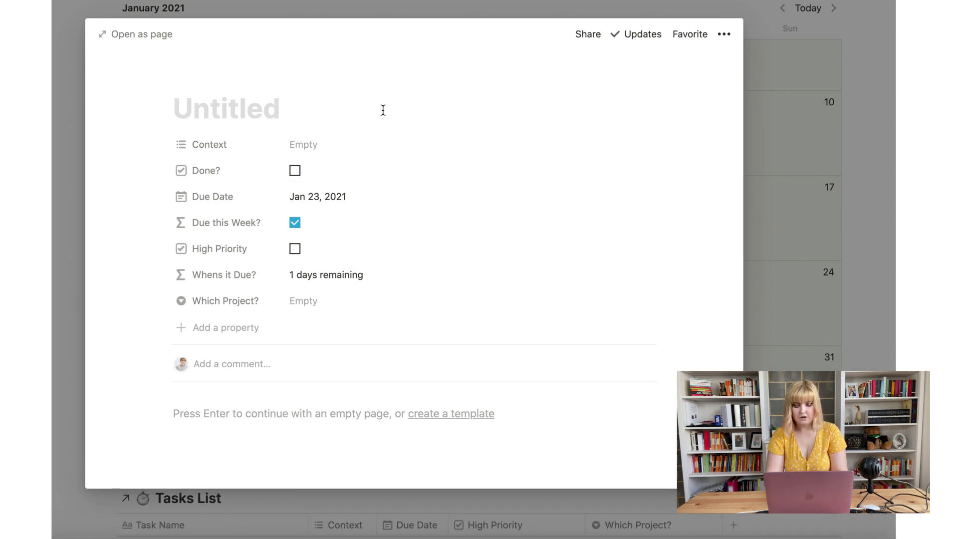
{"action": "type", "text": "Write a Paper"}
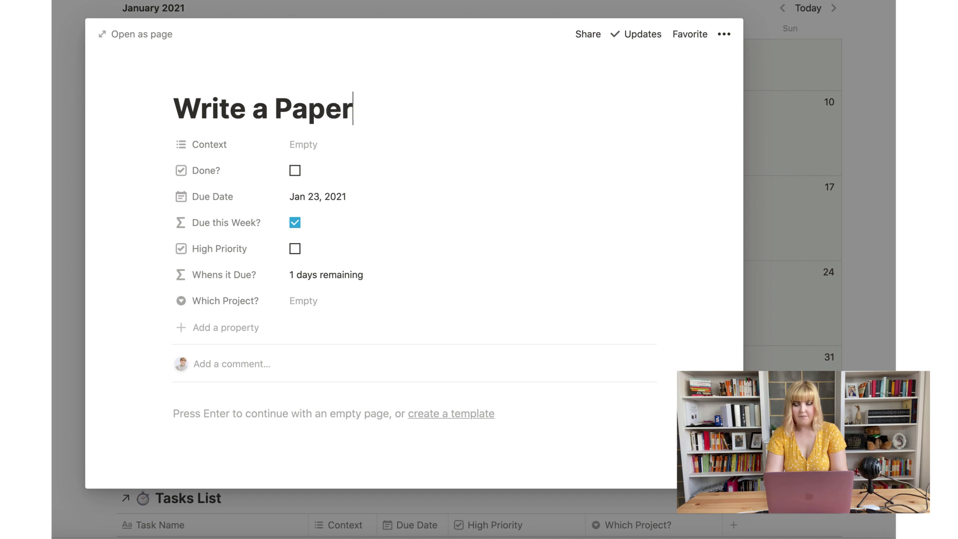
Step: Set the Write a Paper task's Context tags to Desk Work and Paper
{"action": "left_click", "coordinate": [316, 144]}
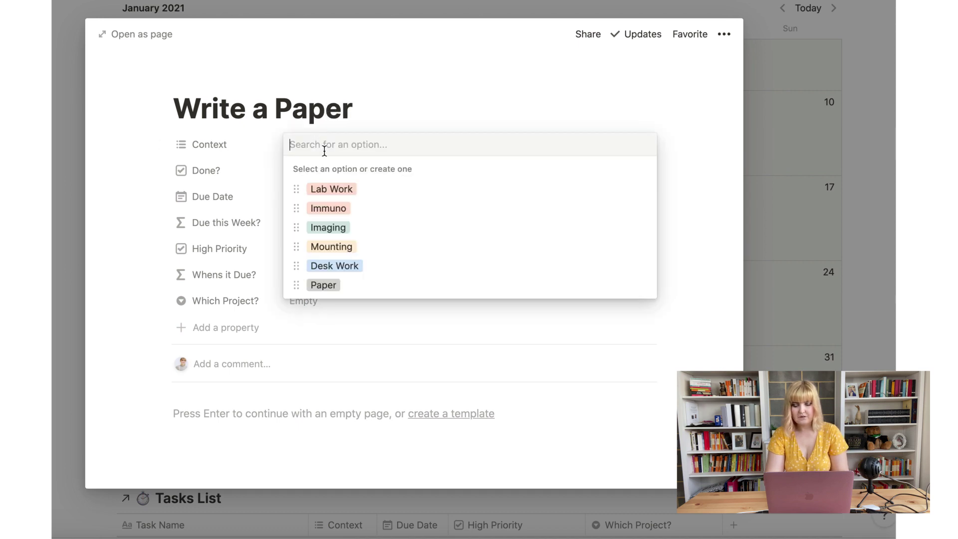
{"action": "left_click", "coordinate": [354, 275]}
{"action": "left_click", "coordinate": [343, 285]}
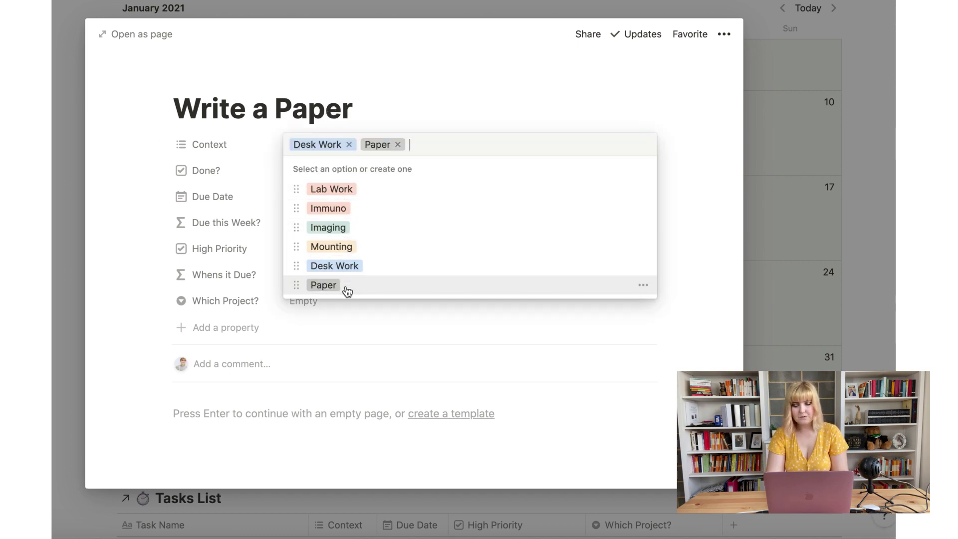
{"action": "left_click", "coordinate": [409, 124]}
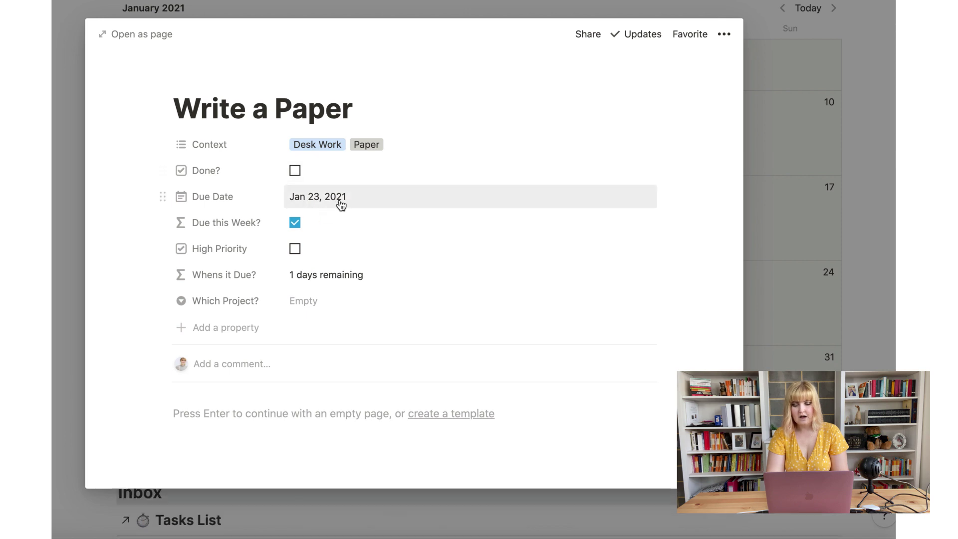
Step: Mark the Write a Paper task as High Priority, assign it to project Aim 1 and close the task
{"action": "left_click", "coordinate": [340, 199]}
{"action": "left_click", "coordinate": [418, 313]}
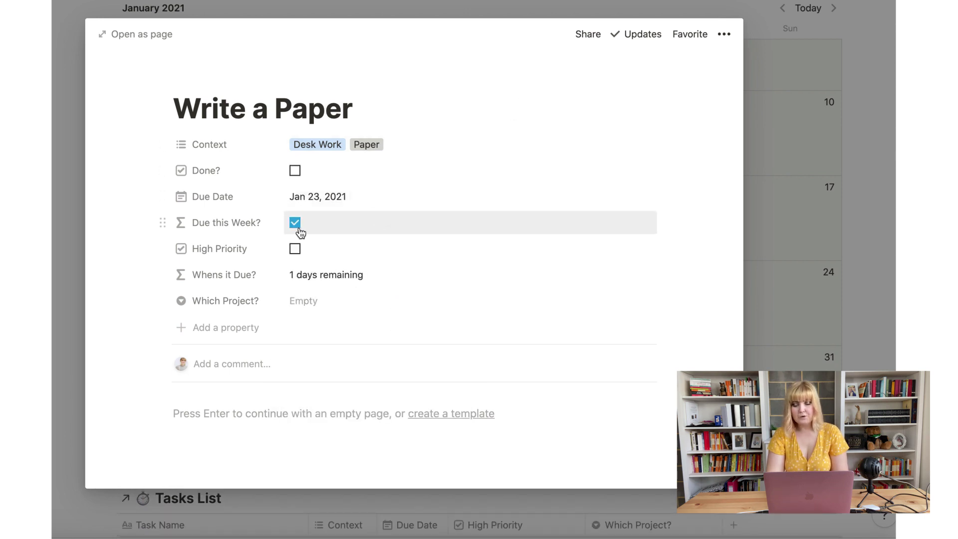
{"action": "left_click", "coordinate": [295, 250]}
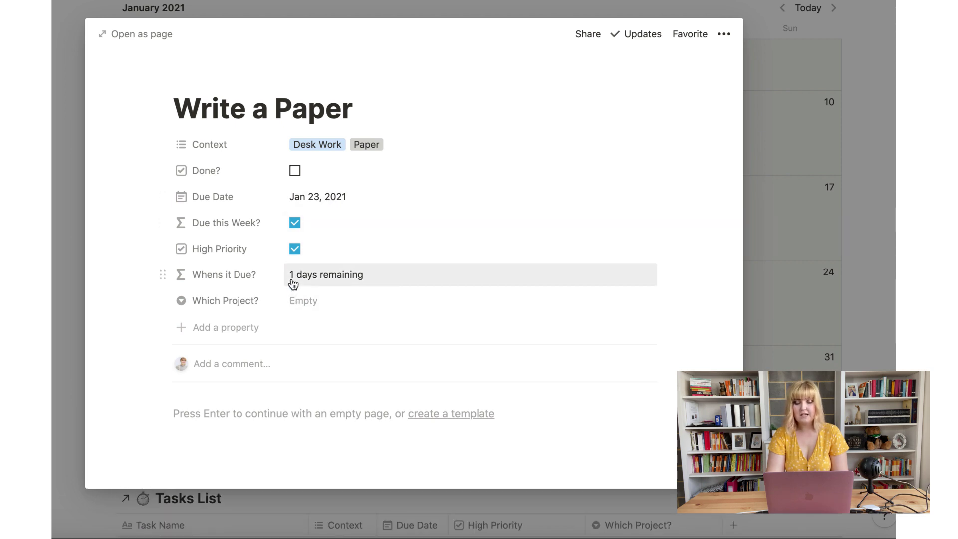
{"action": "left_click", "coordinate": [330, 300]}
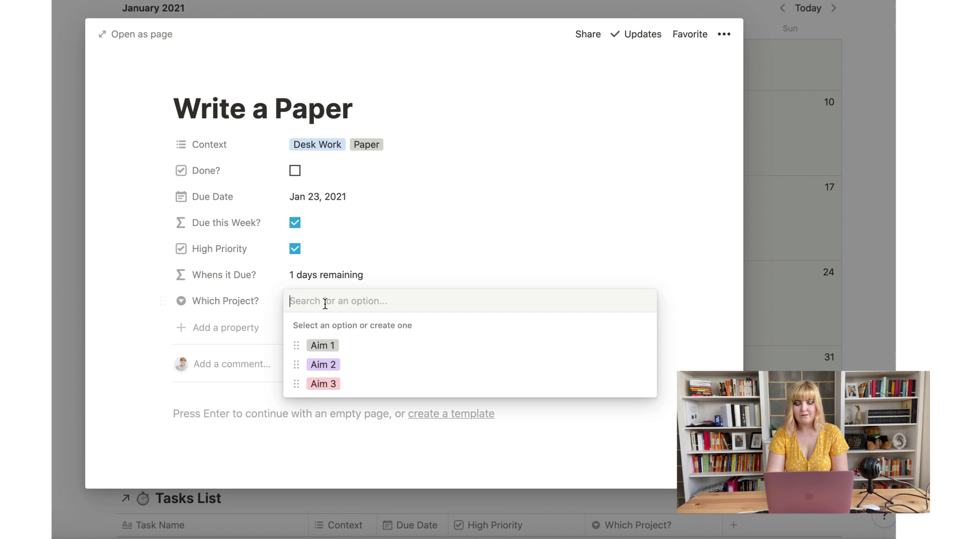
{"action": "left_click", "coordinate": [326, 344]}
{"action": "left_click", "coordinate": [755, 350]}
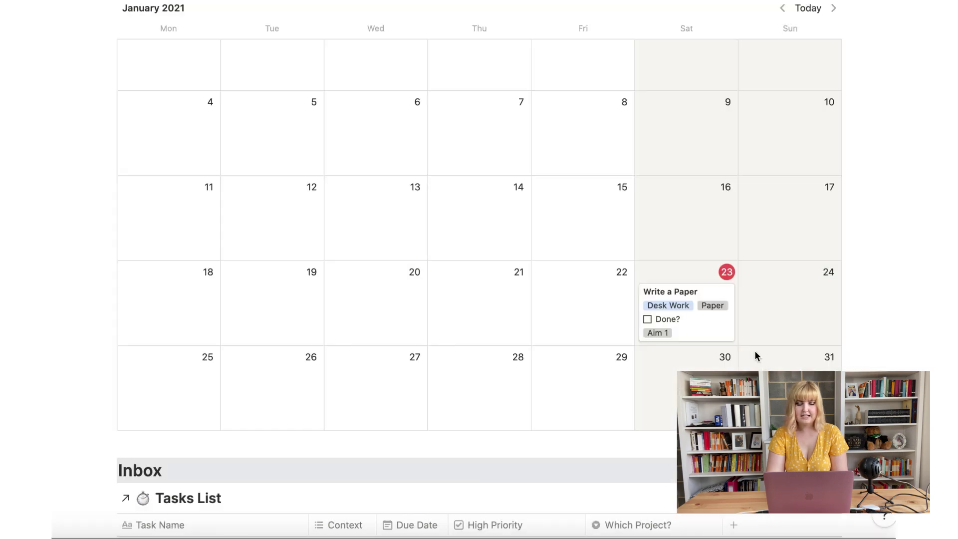
Step: Add a new task named "Mount an immuno" to the Inbox table
{"action": "scroll", "coordinate": [656, 335], "scroll_direction": "up", "scroll_amount": 3}
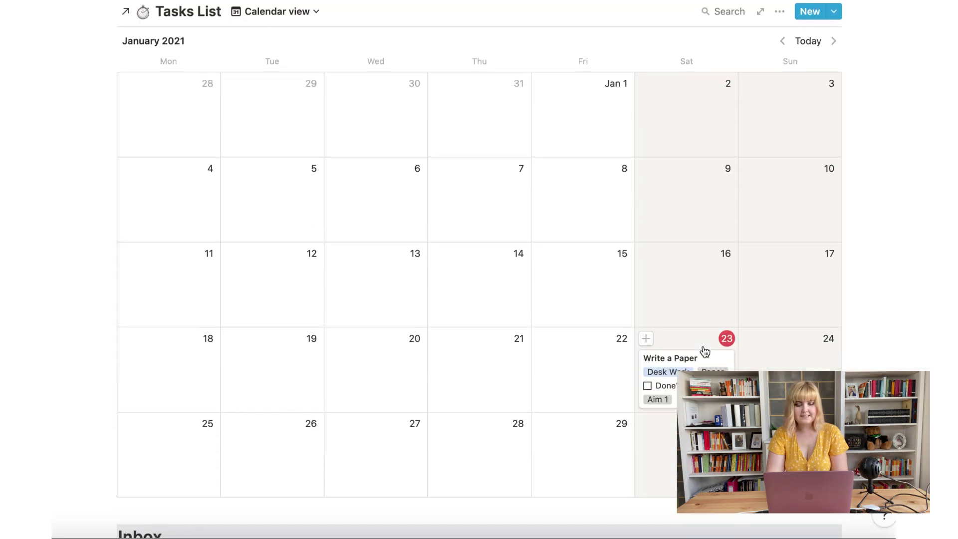
{"action": "scroll", "coordinate": [704, 349], "scroll_direction": "down", "scroll_amount": 1}
{"action": "scroll", "coordinate": [675, 312], "scroll_direction": "down", "scroll_amount": 10}
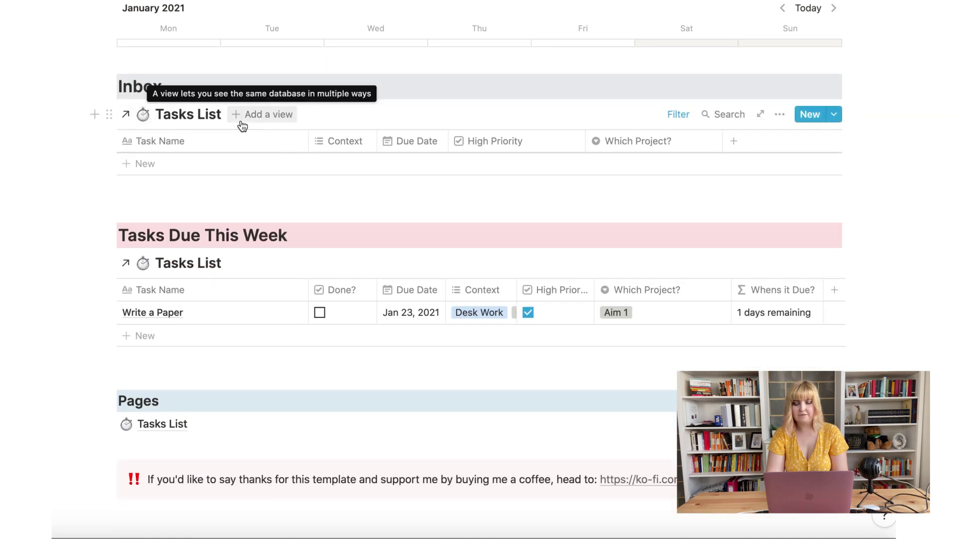
{"action": "left_click", "coordinate": [228, 167]}
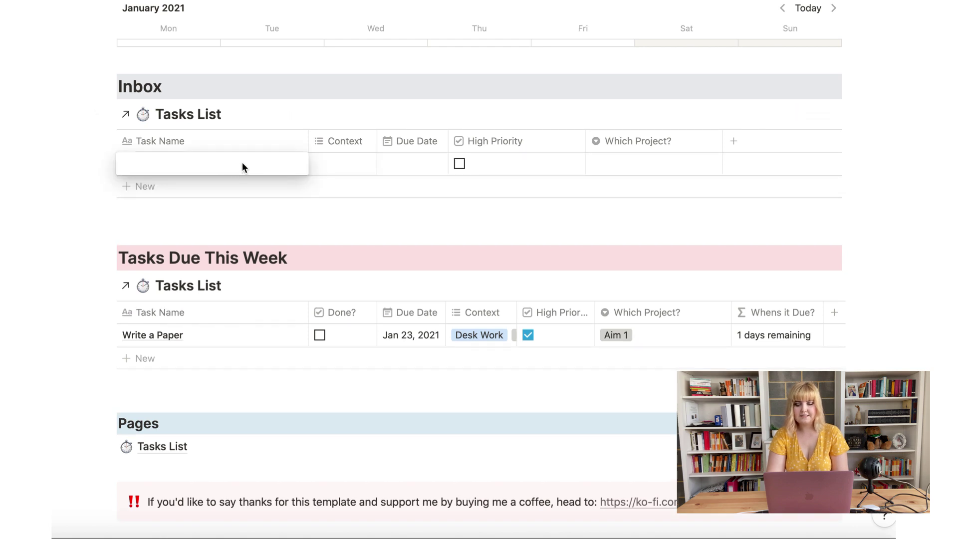
{"action": "type", "text": "Mount an immuno"}
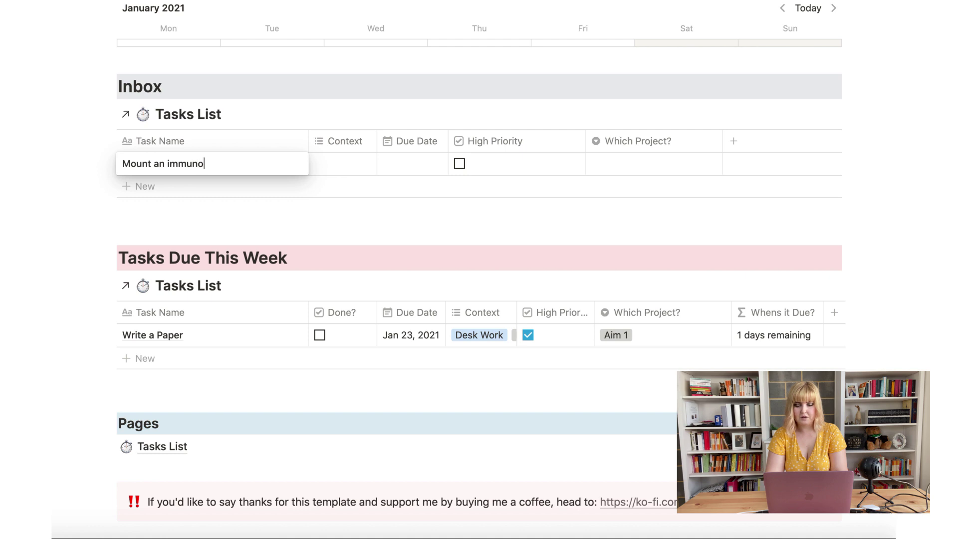
Step: Set the Mount an immuno task's Context tags to Mounting and Lab Work
{"action": "left_click", "coordinate": [330, 175]}
{"action": "left_click", "coordinate": [342, 171]}
{"action": "left_click", "coordinate": [360, 169]}
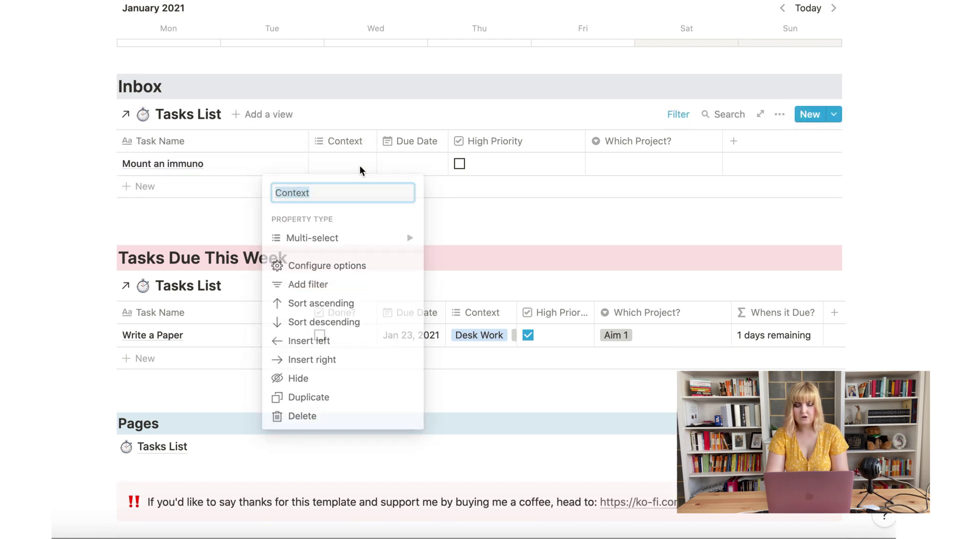
{"action": "left_click", "coordinate": [354, 162]}
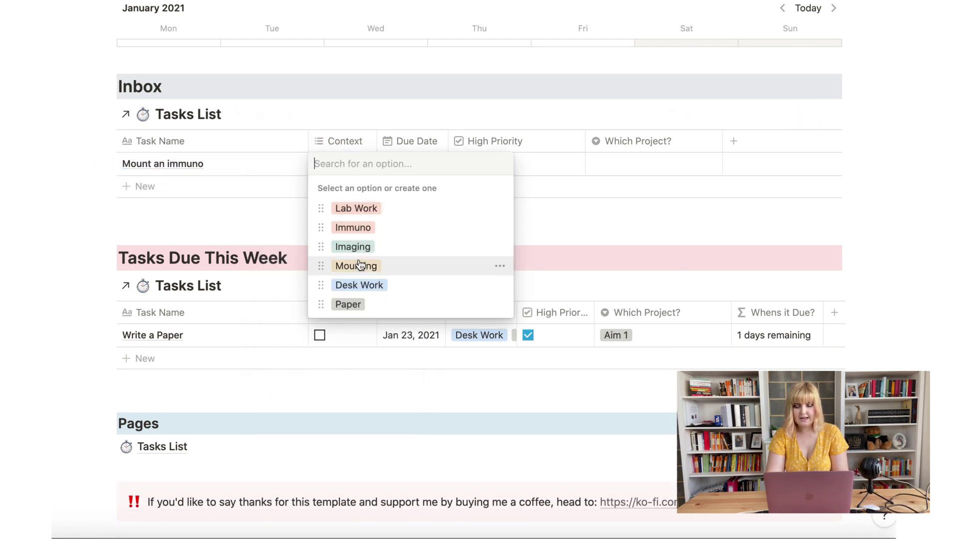
{"action": "left_click", "coordinate": [360, 266]}
{"action": "left_click", "coordinate": [361, 210]}
{"action": "key", "text": "Escape"}
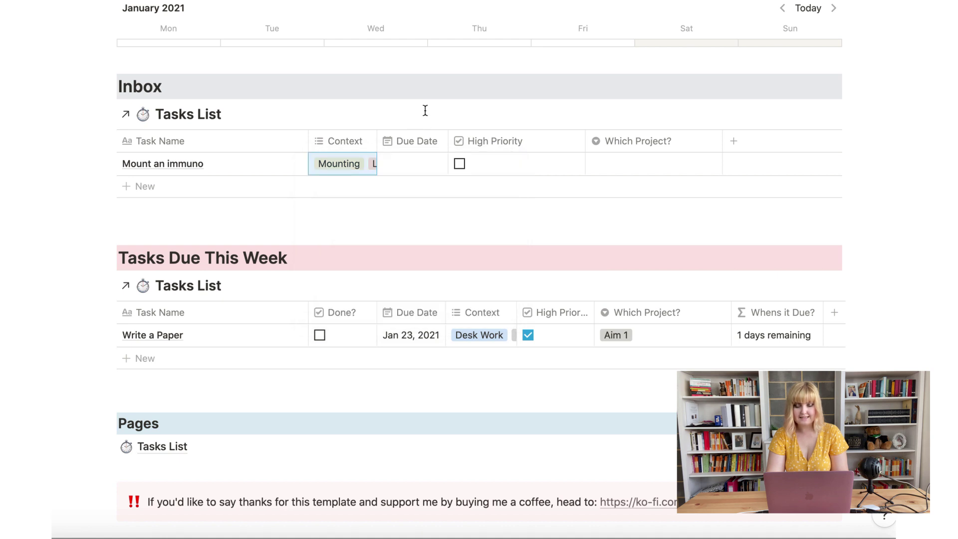
Step: Set the Mount an immuno task's Due Date to Jan 24, 2021 and its project to Aim 2
{"action": "left_click", "coordinate": [412, 166]}
{"action": "left_click", "coordinate": [536, 315]}
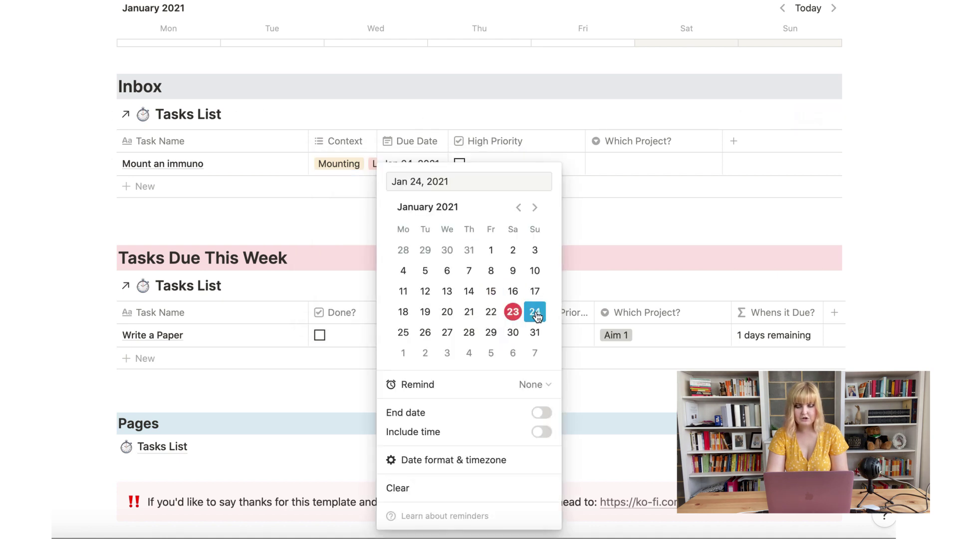
{"action": "left_click", "coordinate": [530, 145]}
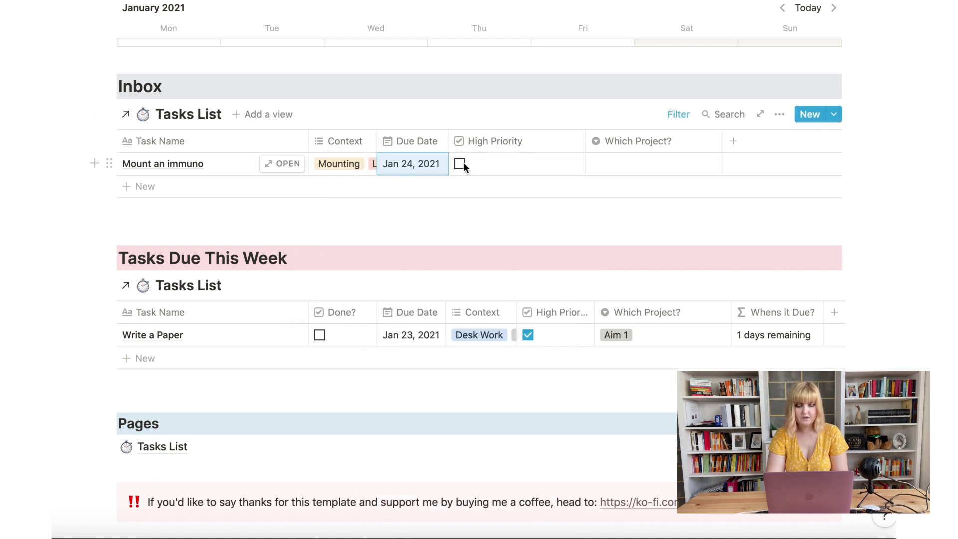
{"action": "left_click", "coordinate": [643, 169]}
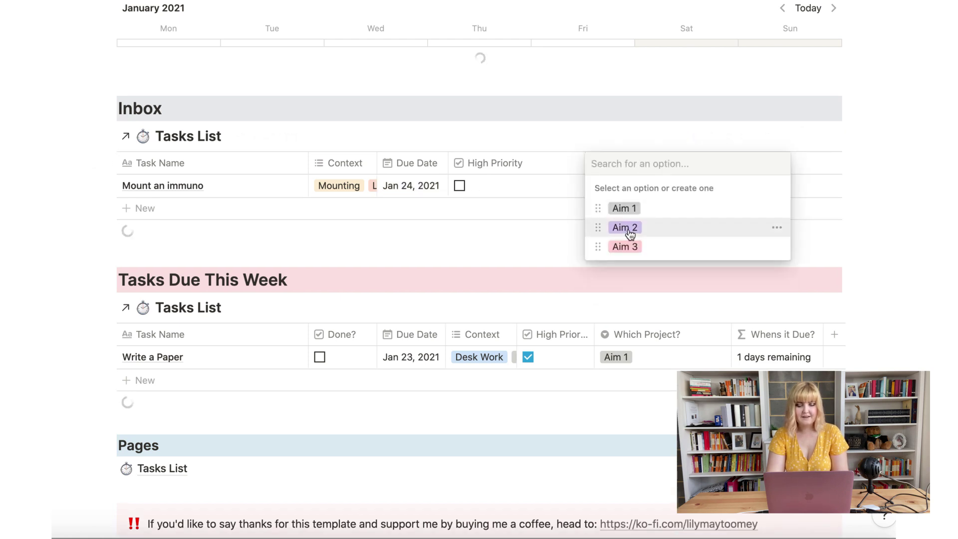
{"action": "left_click", "coordinate": [625, 228]}
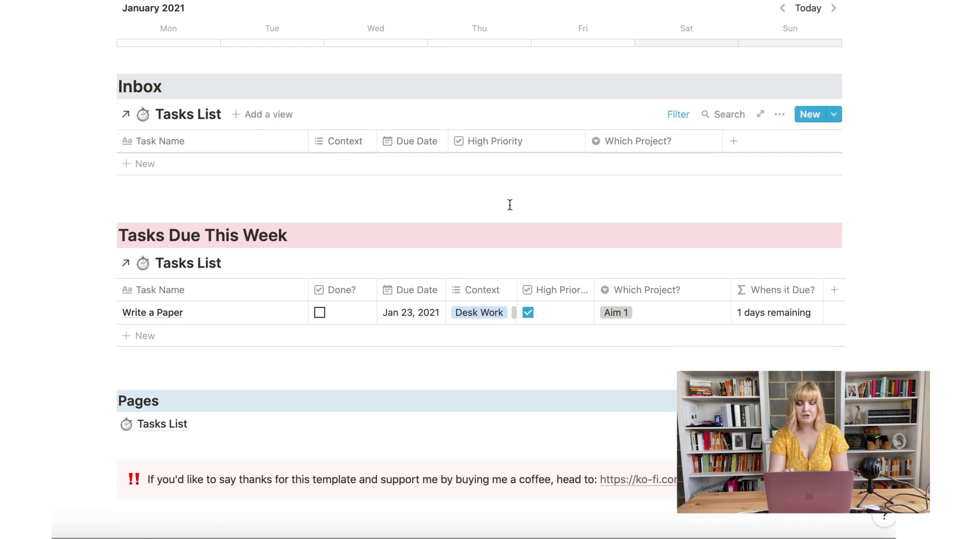
Step: Look at the Mount an immuno task in the calendar and review the Inbox table's filter
{"action": "scroll", "coordinate": [509, 205], "scroll_direction": "up", "scroll_amount": 5}
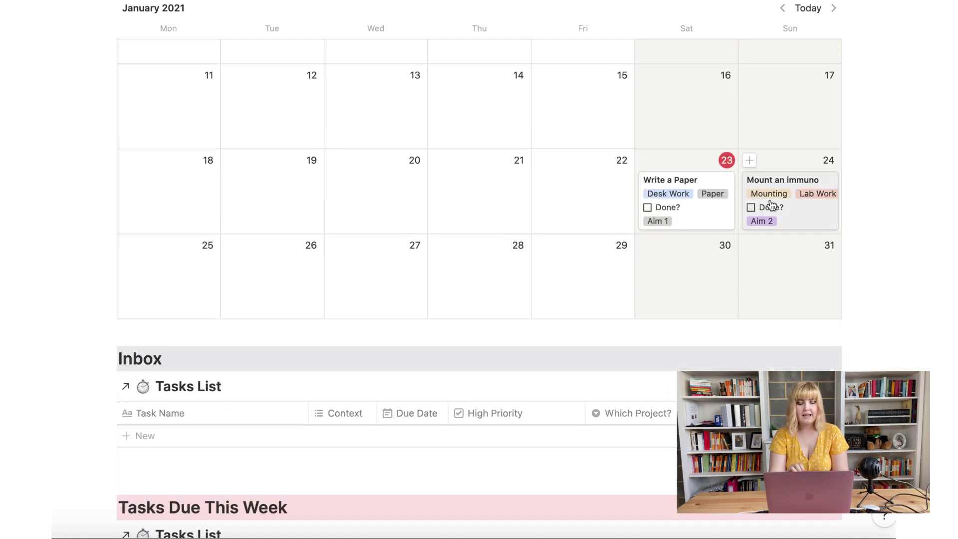
{"action": "scroll", "coordinate": [724, 106], "scroll_direction": "down", "scroll_amount": 4}
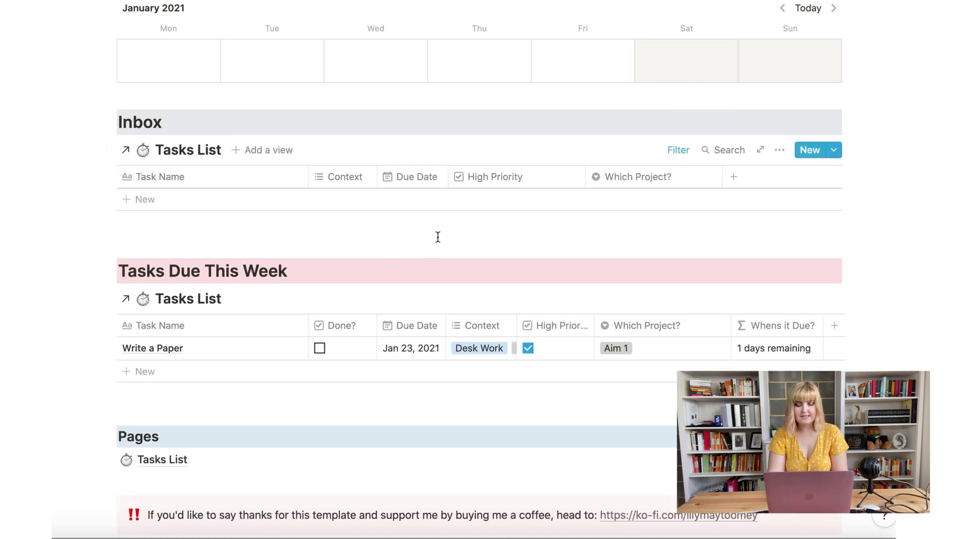
{"action": "left_click", "coordinate": [671, 151]}
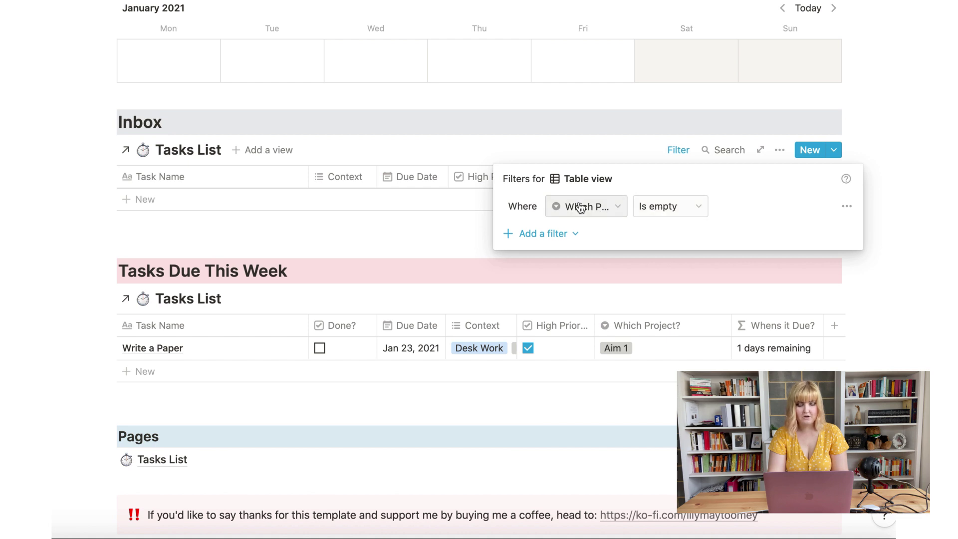
{"action": "left_click", "coordinate": [599, 128]}
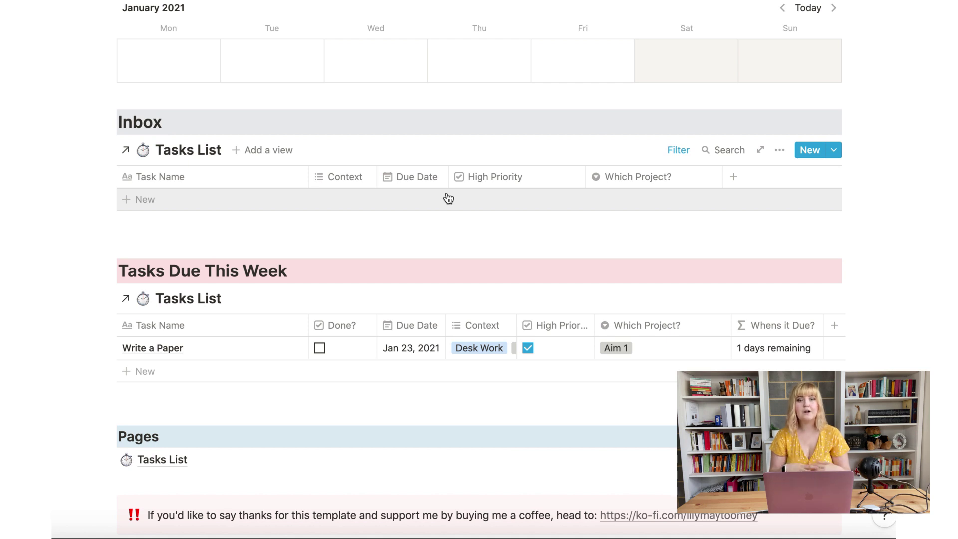
Step: Review the filter conditions of the Tasks Due This Week table
{"action": "scroll", "coordinate": [448, 198], "scroll_direction": "down", "scroll_amount": 5}
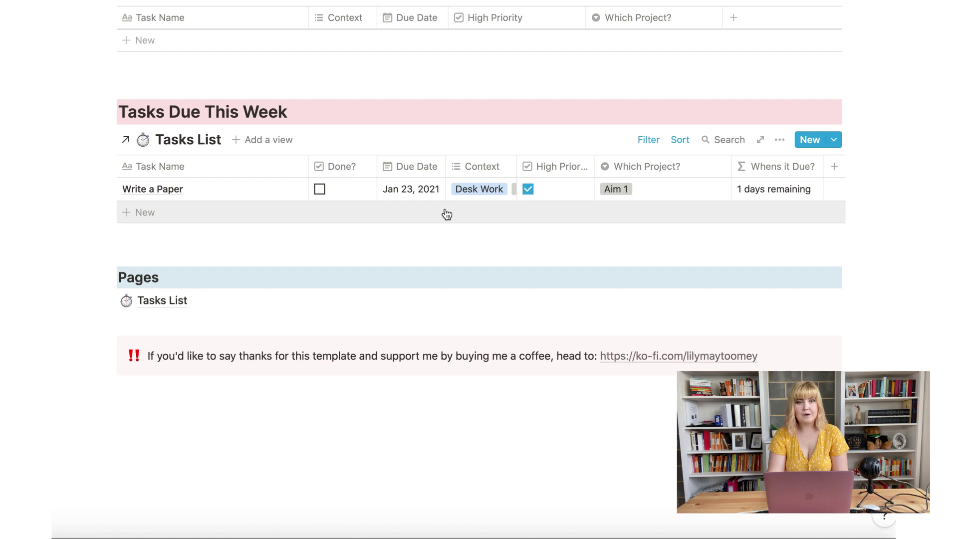
{"action": "scroll", "coordinate": [381, 104], "scroll_direction": "down", "scroll_amount": 1}
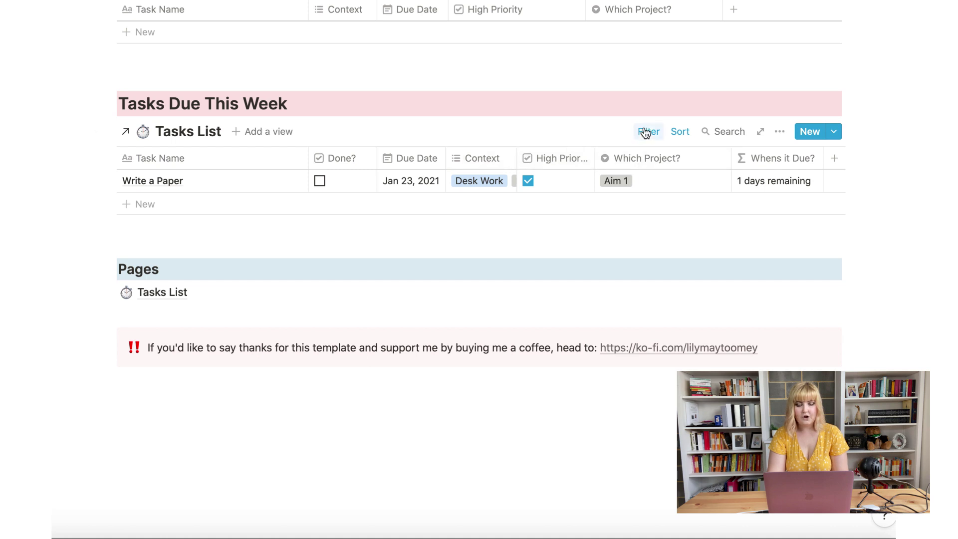
{"action": "left_click", "coordinate": [647, 130]}
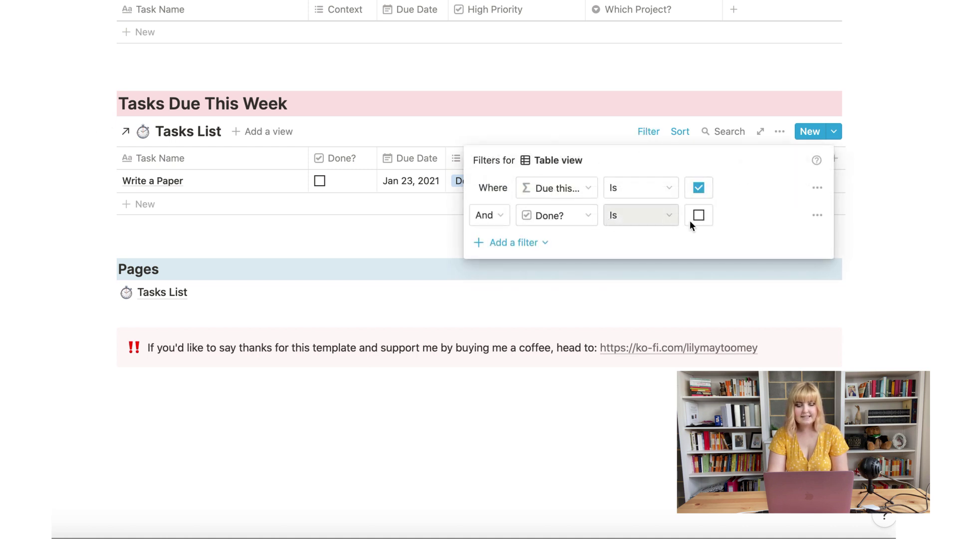
{"action": "left_click", "coordinate": [527, 111]}
Step: Mark the Write a Paper task as done in Tasks Due This Week, undo it, and mark it done again
{"action": "left_click", "coordinate": [319, 180]}
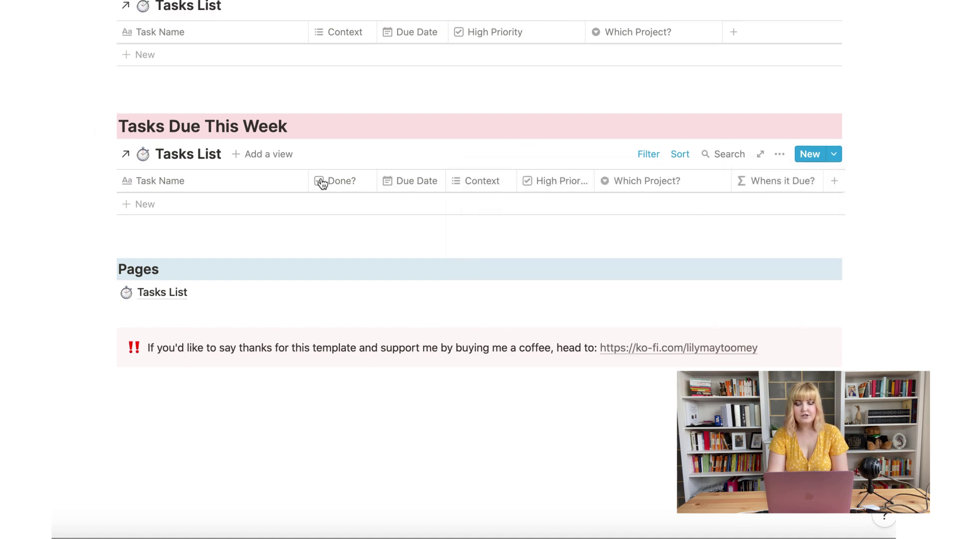
{"action": "key", "text": "ctrl+z"}
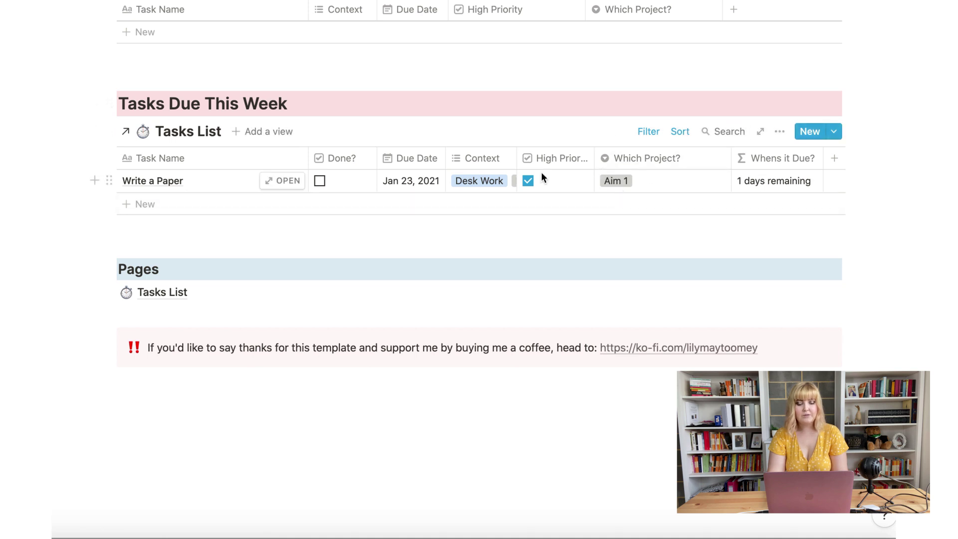
{"action": "left_click", "coordinate": [319, 180]}
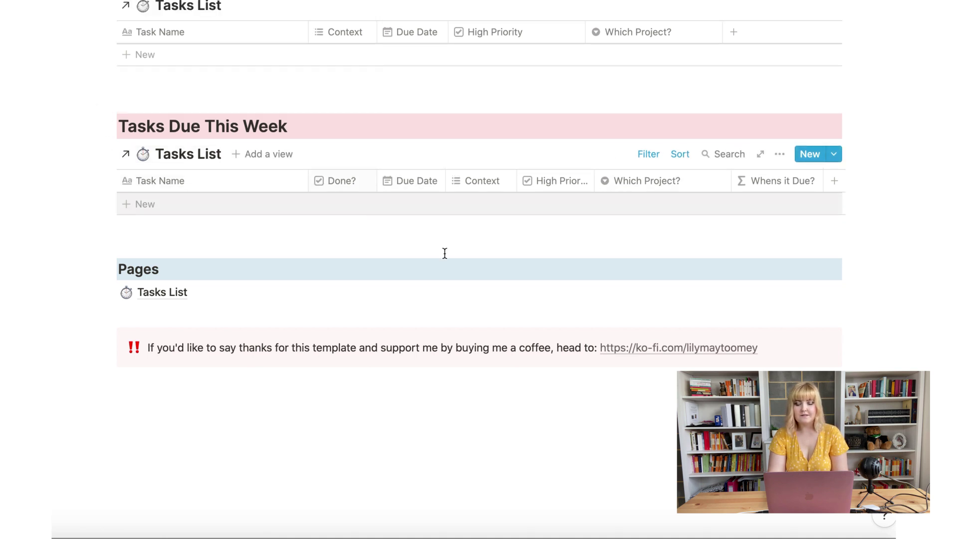
Step: Open the Meeting / Seminar Notes page and add a new entry based on the One on One Meeting template
{"action": "left_click", "coordinate": [164, 293]}
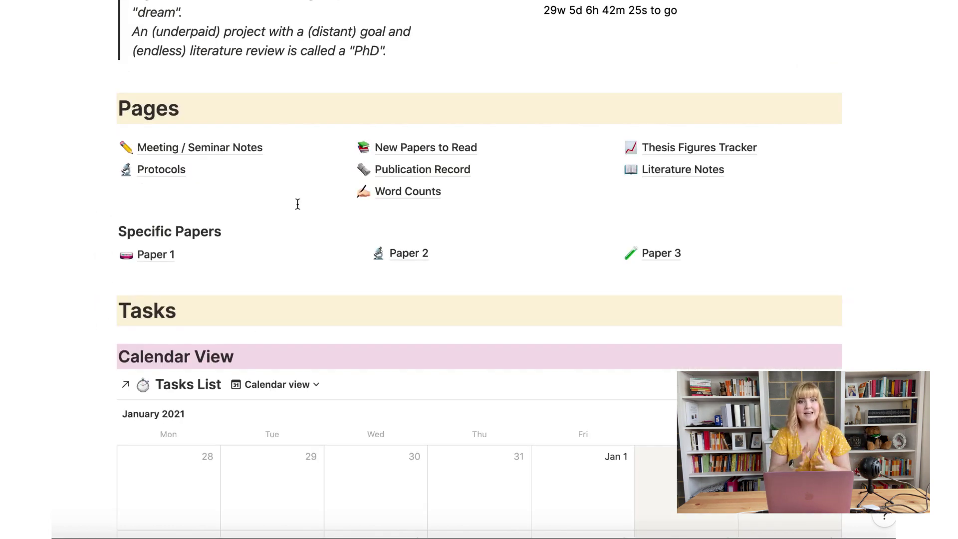
{"action": "left_click", "coordinate": [245, 152]}
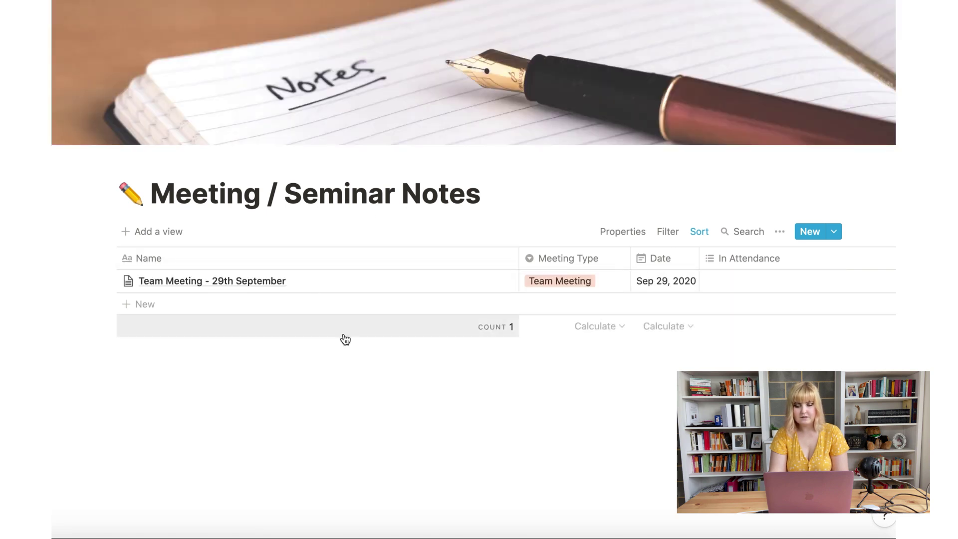
{"action": "left_click", "coordinate": [309, 303]}
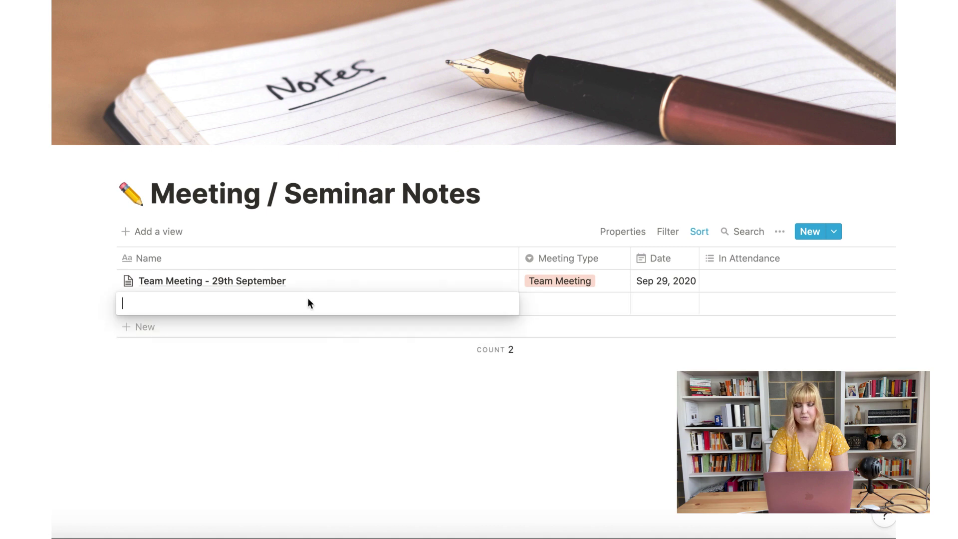
{"action": "left_click", "coordinate": [487, 303]}
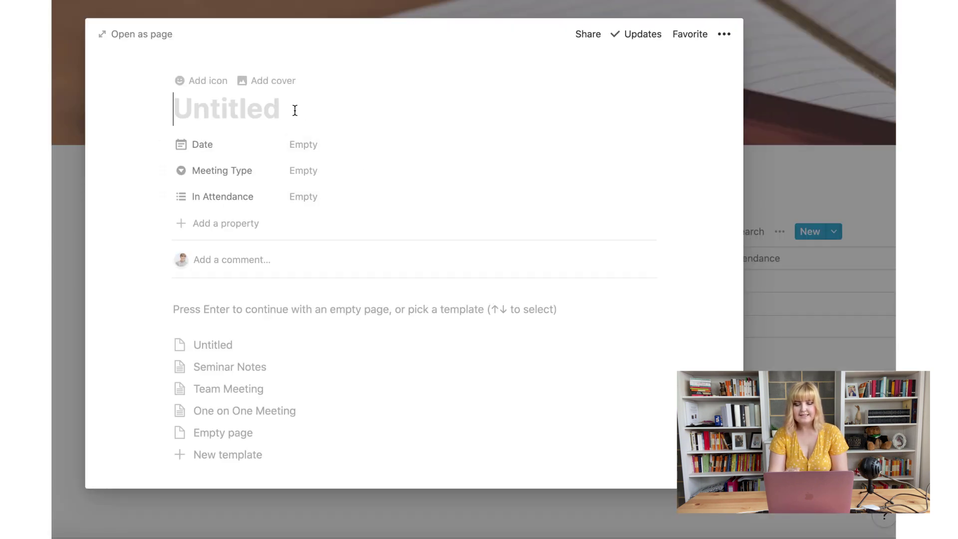
{"action": "left_click", "coordinate": [303, 418]}
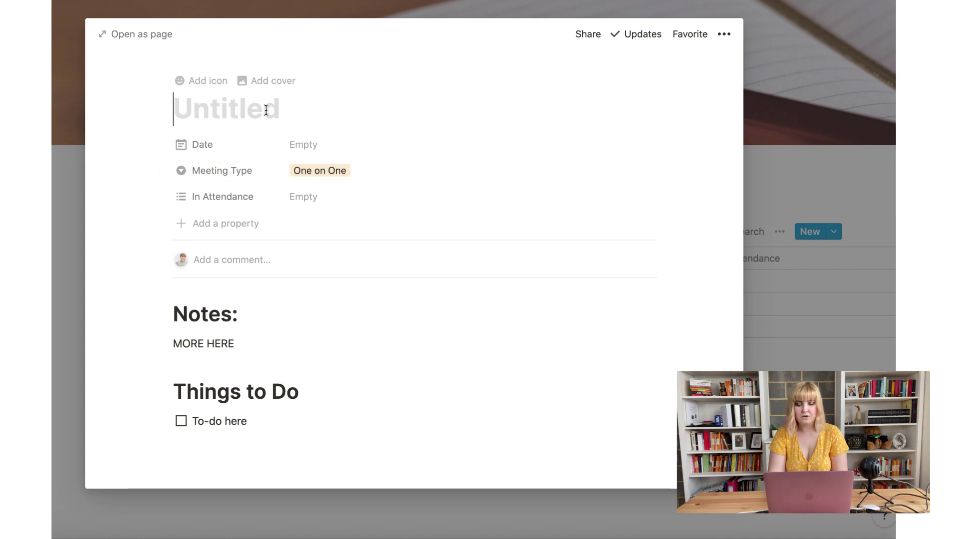
Step: Title the new meeting entry "One on One Meeting with Supervisor 23/1/21"
{"action": "type", "text": "One on One "}
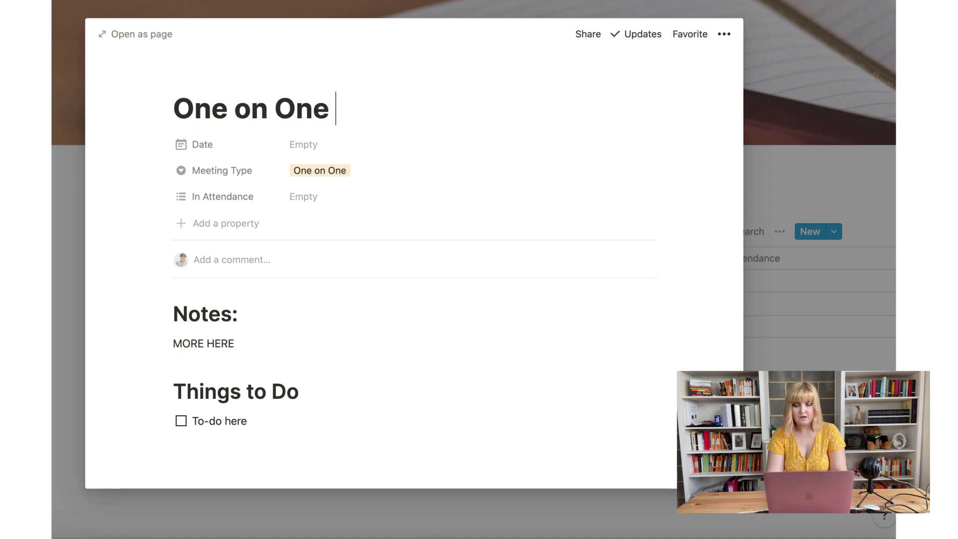
{"action": "type", "text": "Meeting with Supers"}
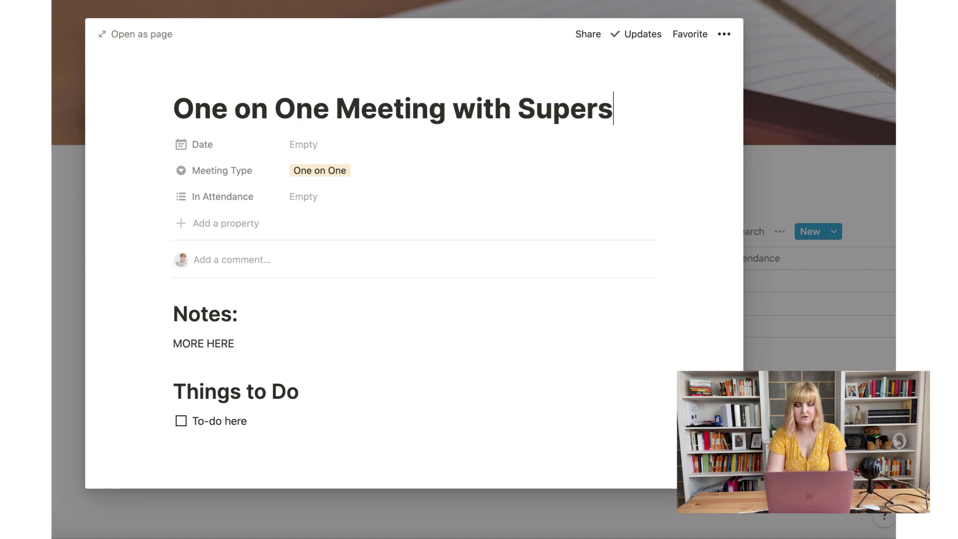
{"action": "key", "text": "BackSpace"}
{"action": "type", "text": "visor"}
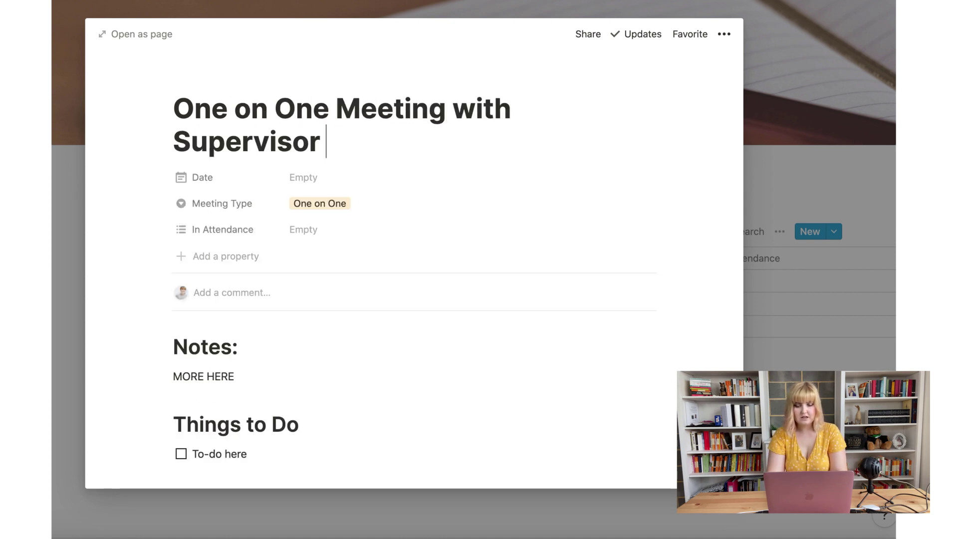
{"action": "type", "text": " 23."}
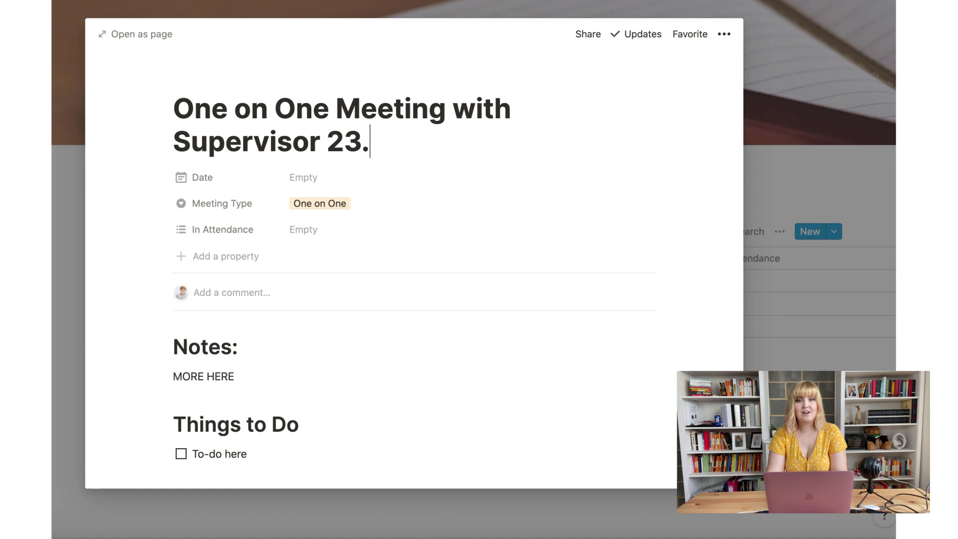
{"action": "key", "text": "BackSpace"}
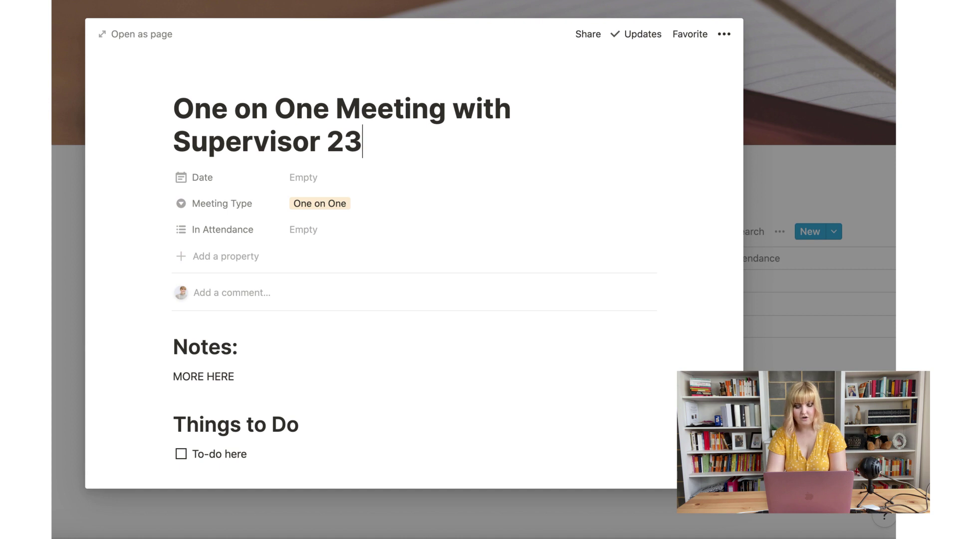
{"action": "type", "text": "/1/21"}
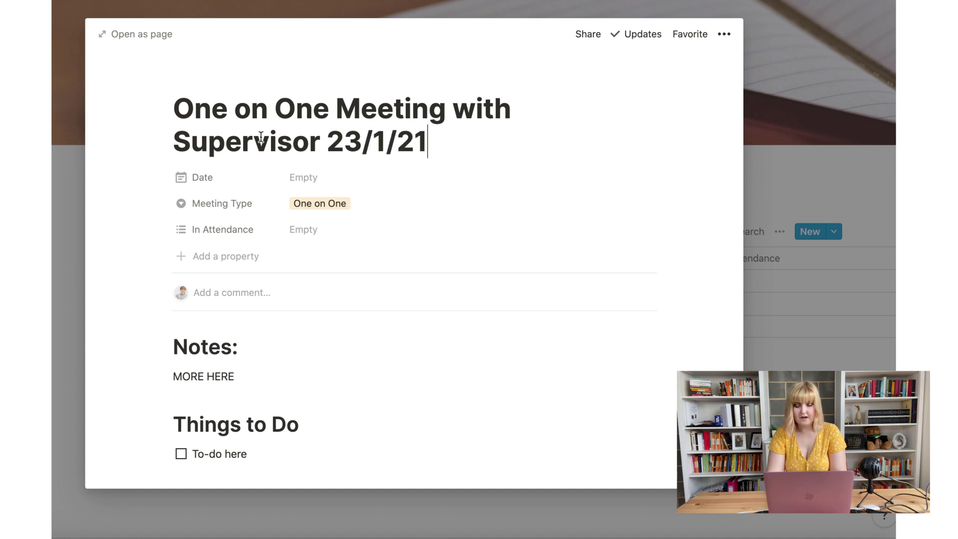
Step: Set the meeting's date to Jan 23, 2021 and add Me and Supervisor as the people in attendance
{"action": "left_click", "coordinate": [330, 183]}
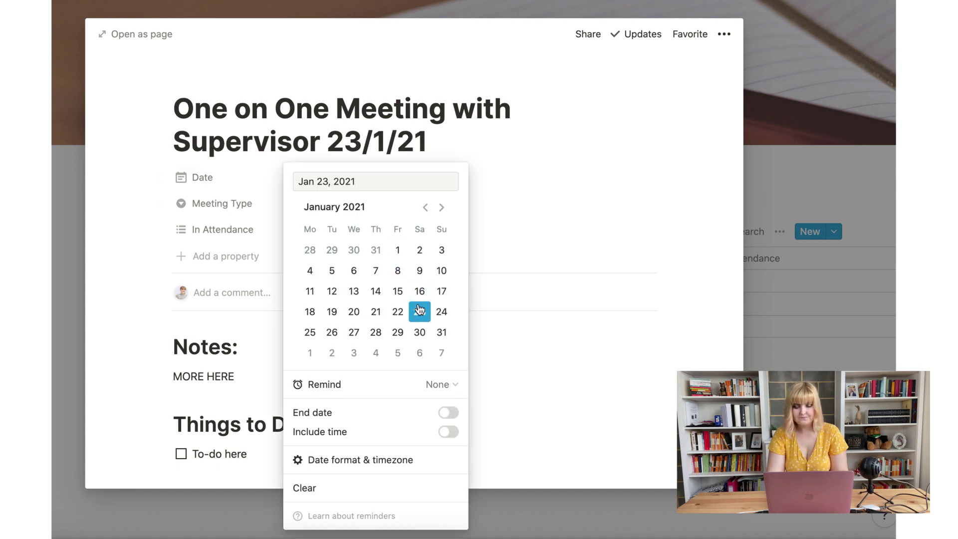
{"action": "left_click", "coordinate": [494, 212]}
{"action": "left_click", "coordinate": [336, 228]}
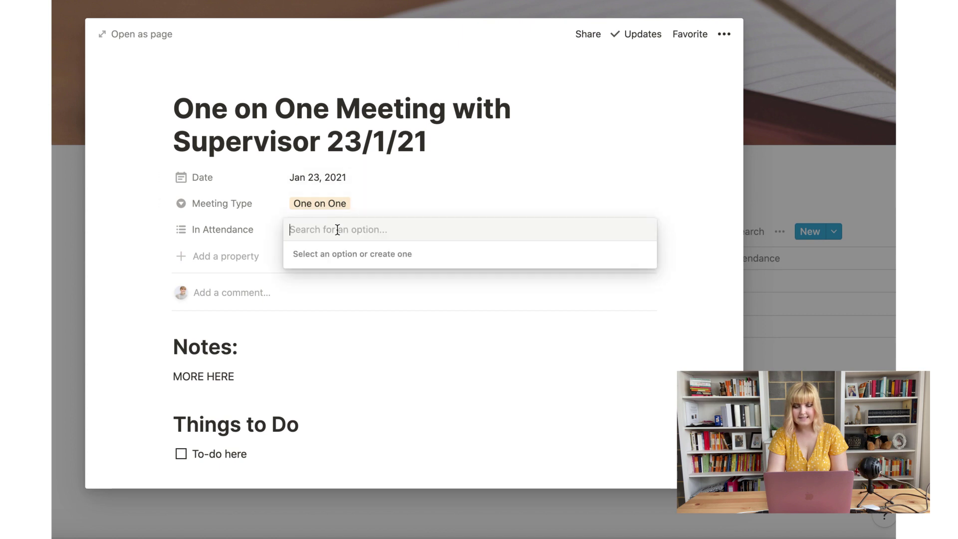
{"action": "type", "text": "Me"}
{"action": "key", "text": "Return"}
{"action": "type", "text": "S"}
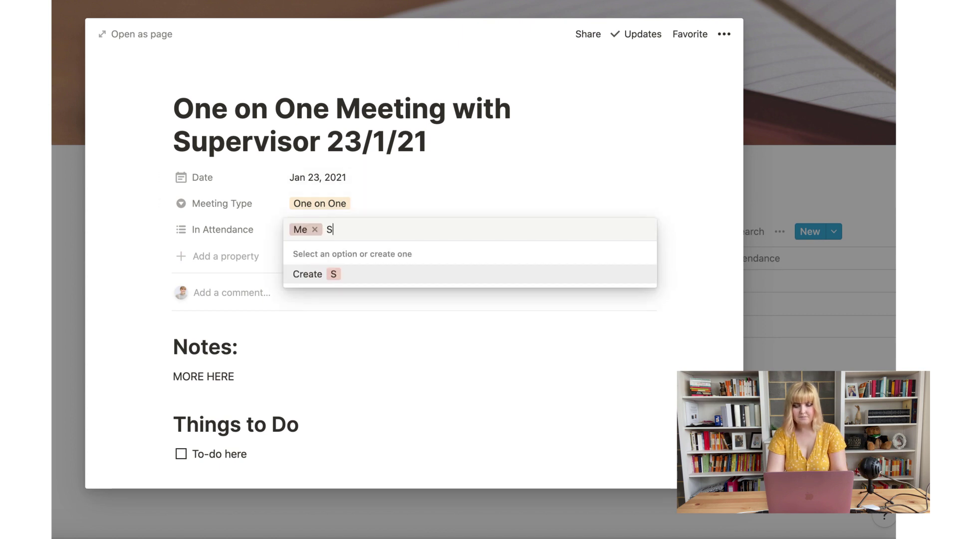
{"action": "type", "text": "upervisor"}
{"action": "key", "text": "Return"}
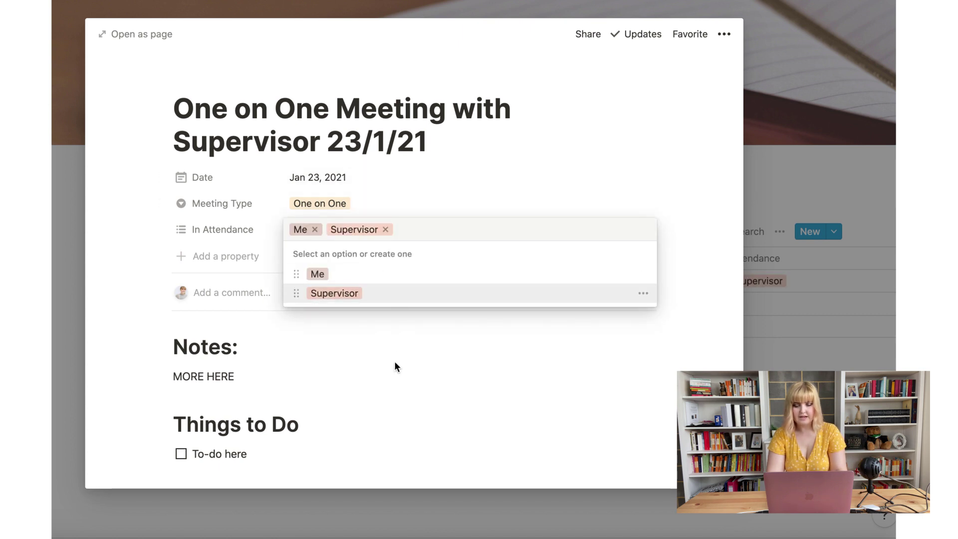
{"action": "left_click", "coordinate": [399, 361]}
Step: Look at the placeholder text under Notes and Things to Do, and close the meeting entry
{"action": "scroll", "coordinate": [438, 246], "scroll_direction": "down", "scroll_amount": 2}
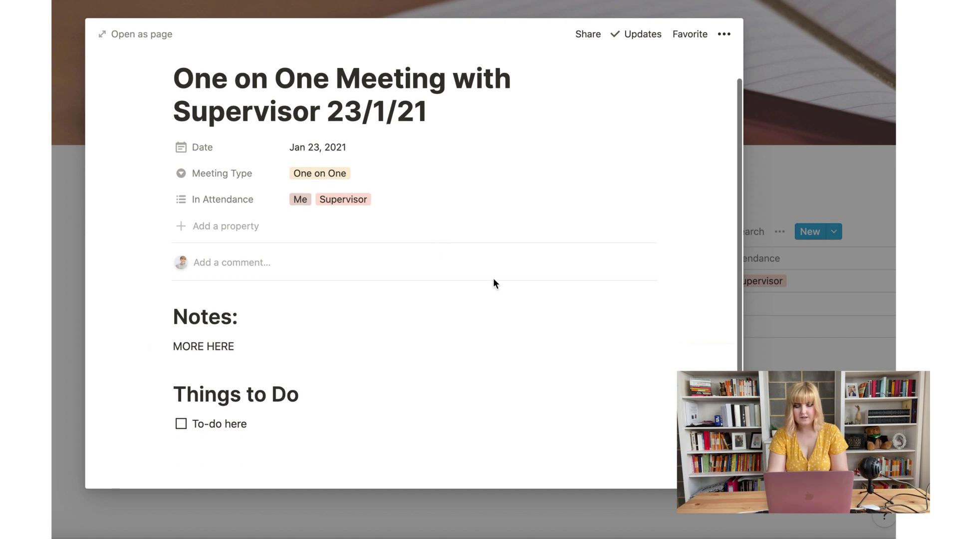
{"action": "left_click", "coordinate": [244, 348]}
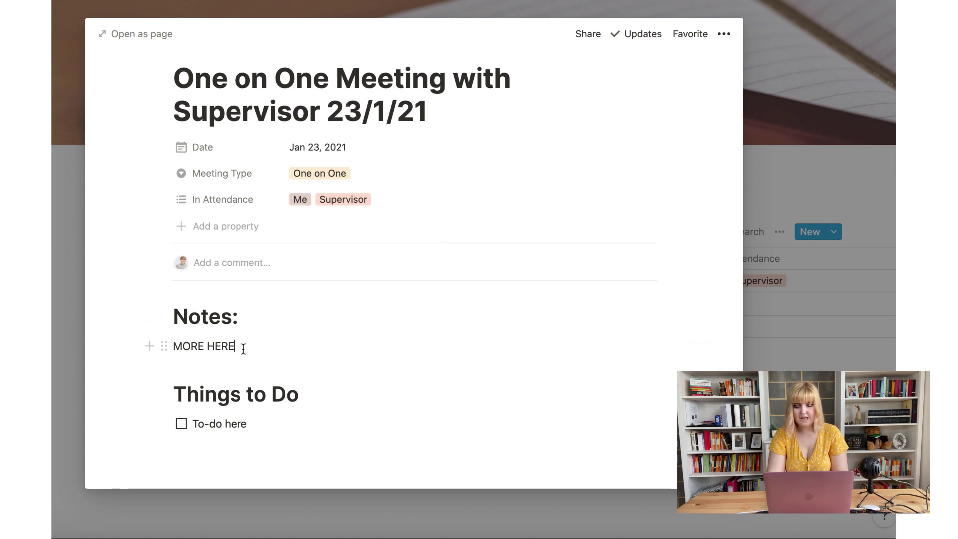
{"action": "left_click_drag", "start_coordinate": [243, 348], "coordinate": [173, 346]}
{"action": "left_click_drag", "start_coordinate": [249, 425], "coordinate": [194, 427]}
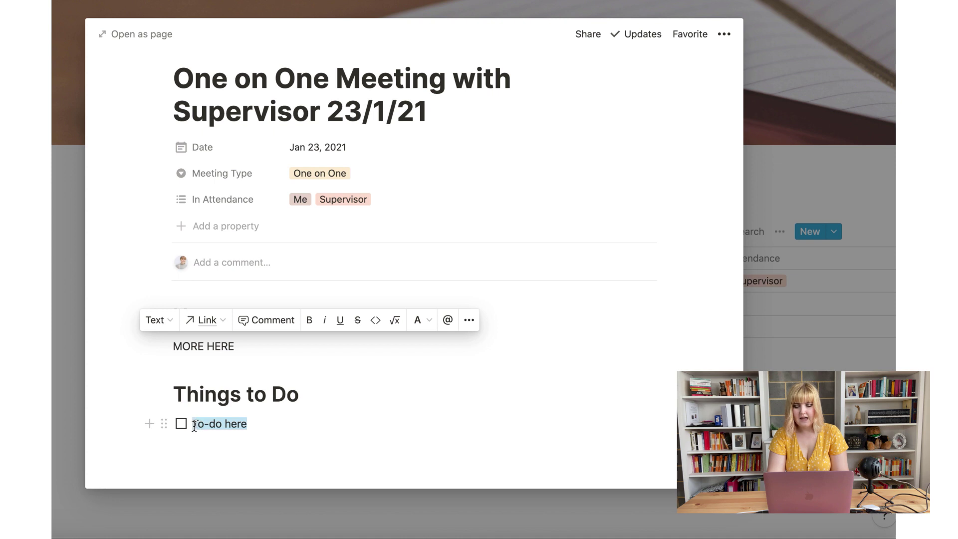
{"action": "left_click", "coordinate": [829, 344]}
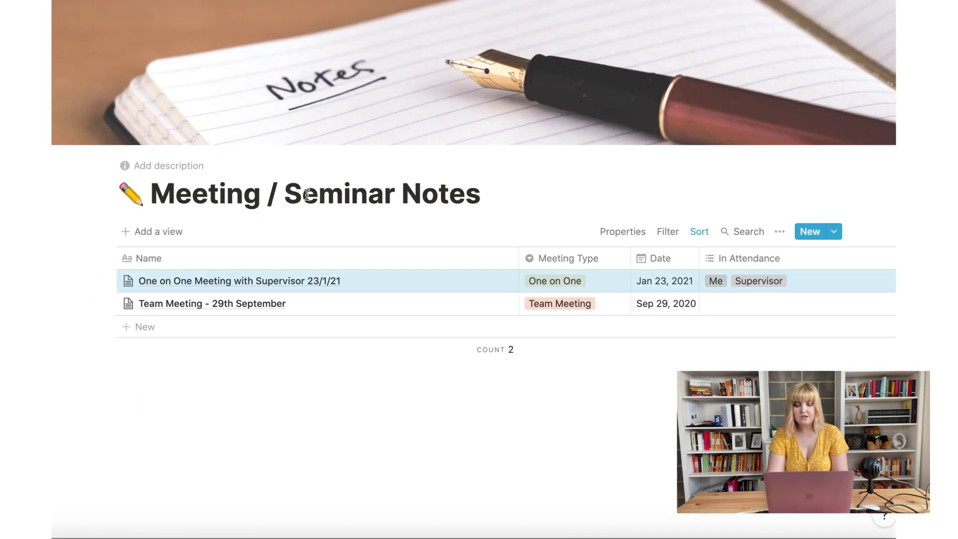
Step: Reopen the One on One Meeting with Supervisor entry, add a page icon and open the icon for changing
{"action": "left_click", "coordinate": [499, 281]}
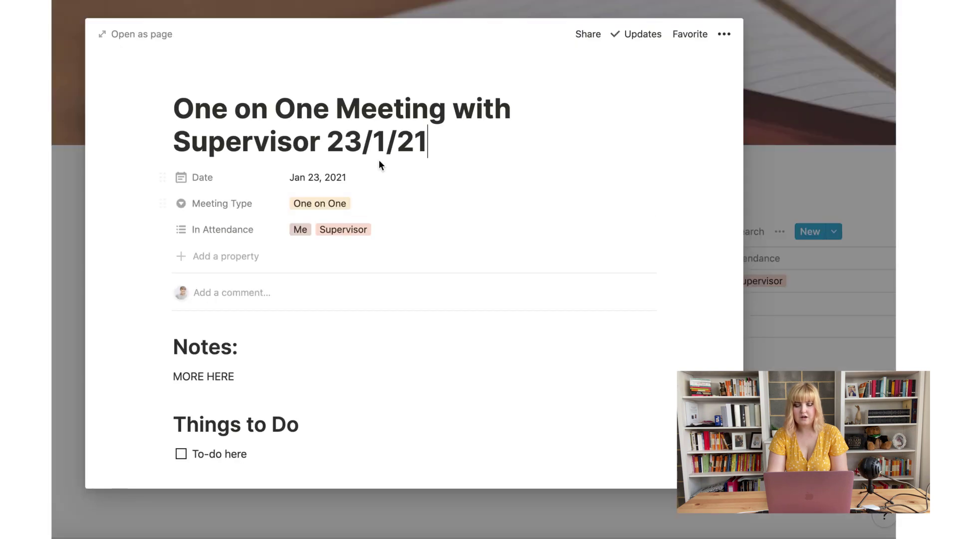
{"action": "left_click", "coordinate": [209, 80]}
{"action": "left_click", "coordinate": [200, 140]}
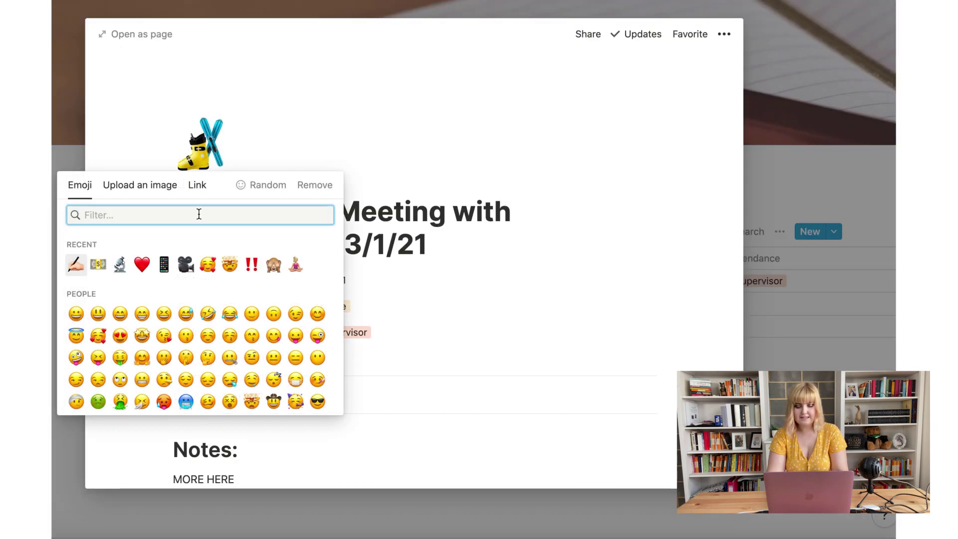
{"action": "type", "text": "celebrate"}
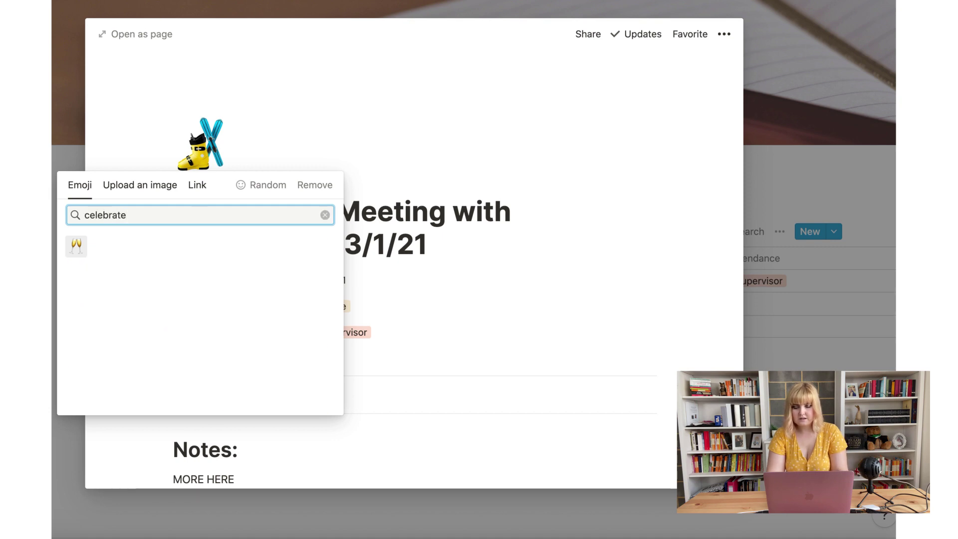
{"action": "key", "text": "BackSpace"}
{"action": "key", "text": "BackSpace"}
{"action": "key", "text": "BackSpace"}
{"action": "key", "text": "BackSpace"}
{"action": "key", "text": "BackSpace"}
{"action": "key", "text": "BackSpace"}
{"action": "key", "text": "BackSpace"}
{"action": "key", "text": "BackSpace"}
{"action": "key", "text": "BackSpace"}
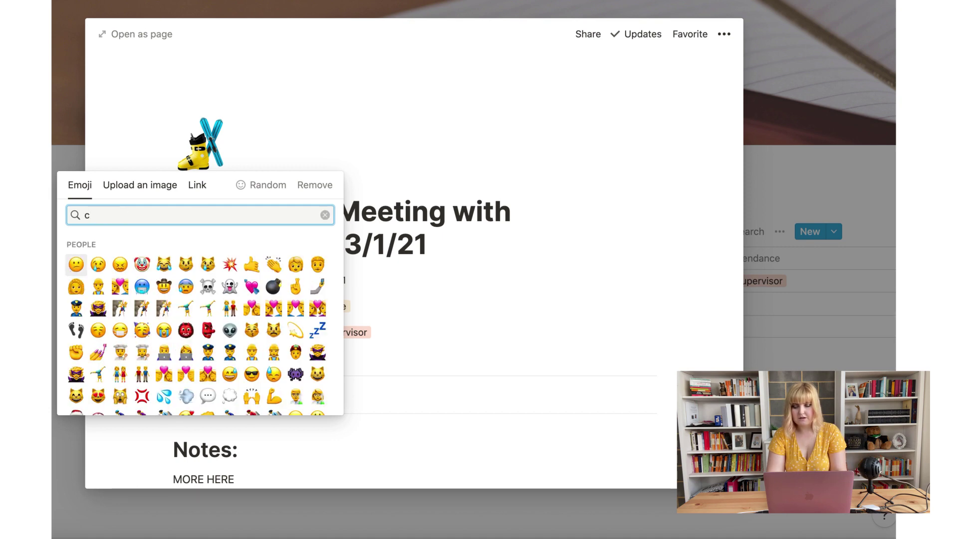
Step: Search the emojis for "part", set the party popper as the entry's icon, and close the entry
{"action": "type", "text": "part"}
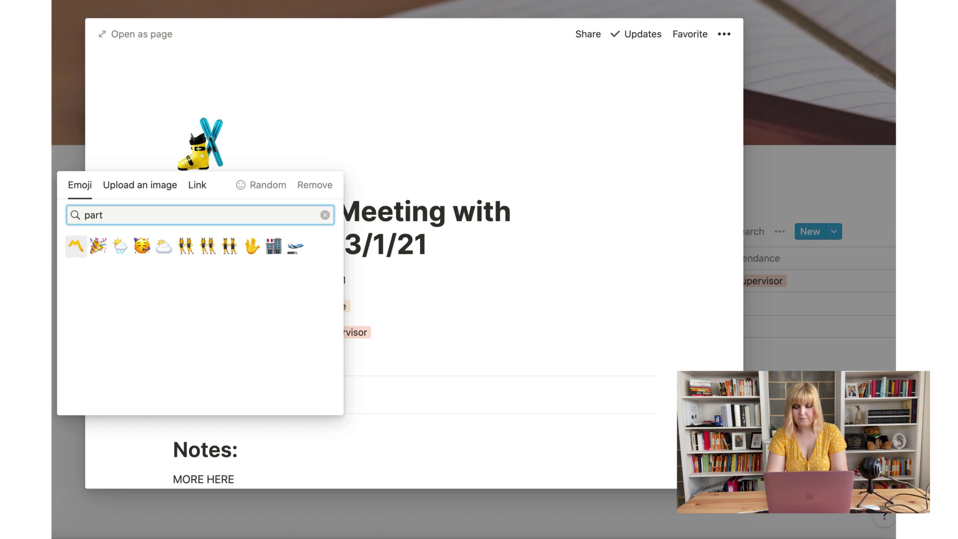
{"action": "left_click", "coordinate": [98, 245]}
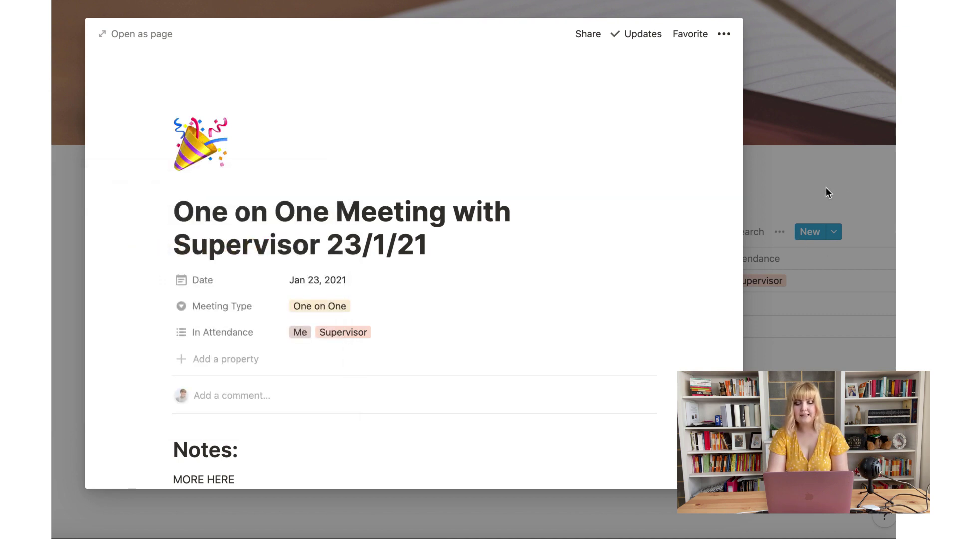
{"action": "left_click", "coordinate": [855, 158]}
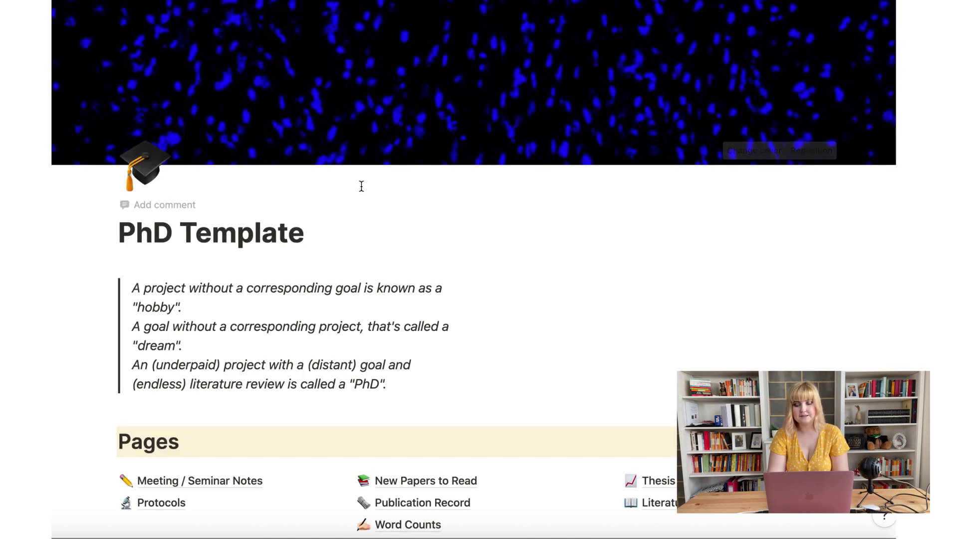
Step: Open the New Papers to Read page from the PhD Template page and look across all the table's columns
{"action": "scroll", "coordinate": [359, 186], "scroll_direction": "down", "scroll_amount": 6}
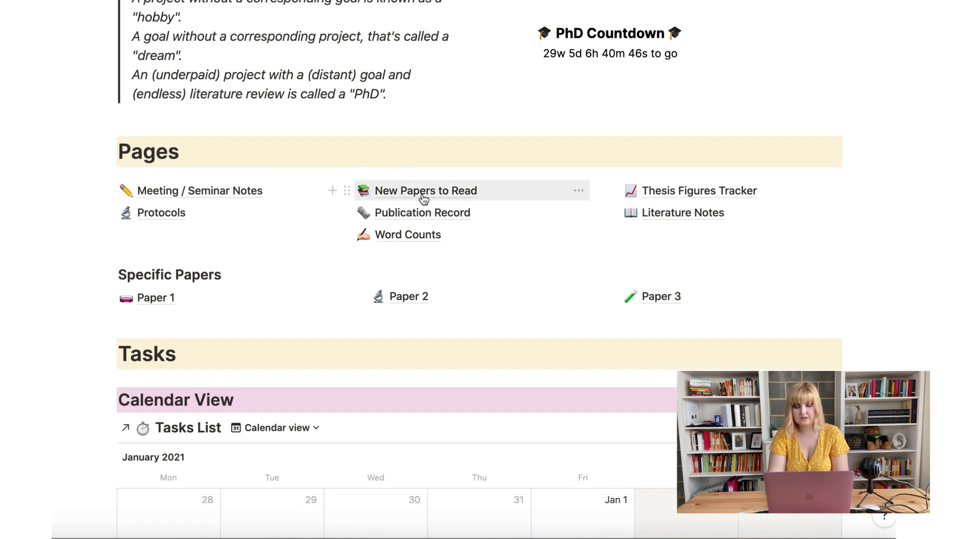
{"action": "left_click", "coordinate": [424, 193]}
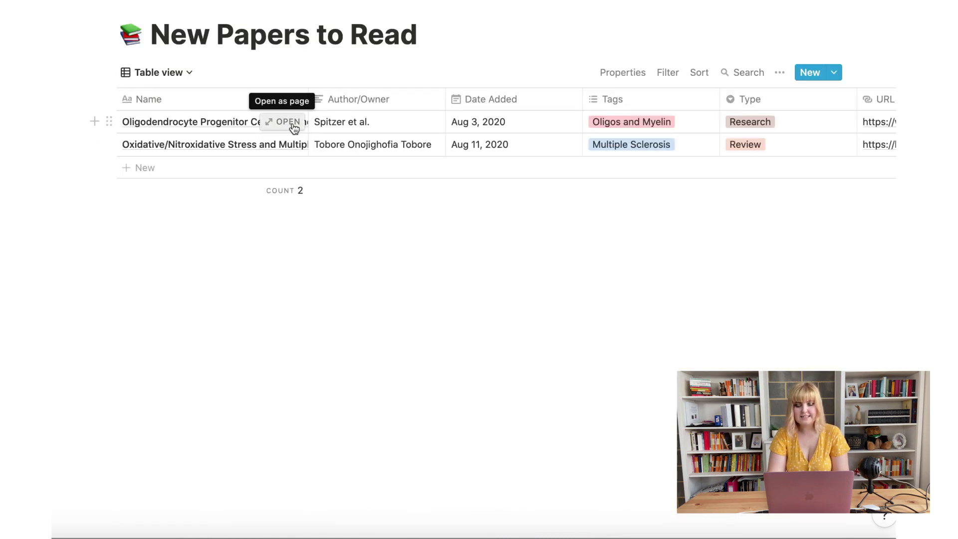
{"action": "scroll", "coordinate": [285, 145], "scroll_direction": "right", "scroll_amount": 5}
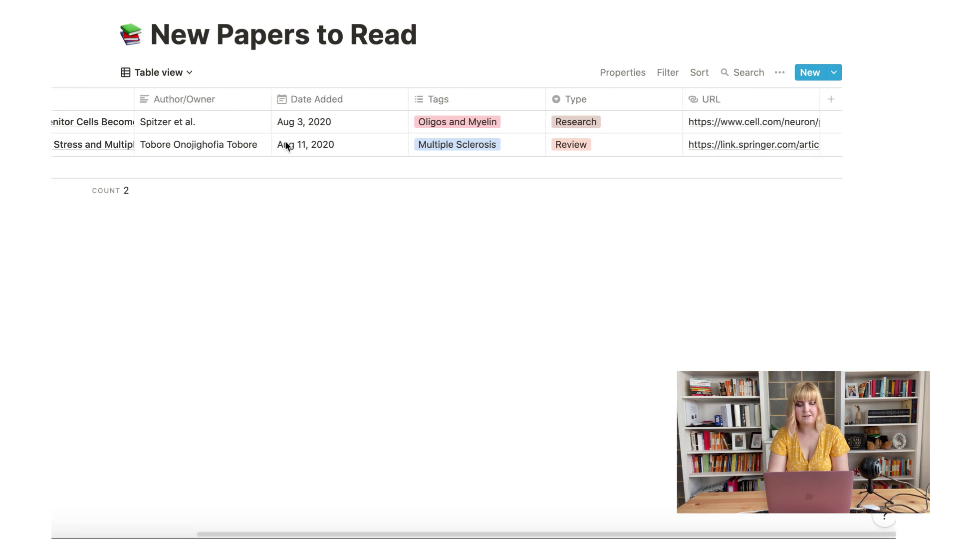
{"action": "scroll", "coordinate": [284, 145], "scroll_direction": "left", "scroll_amount": 5}
Step: Add a new row to the New Papers to Read table and title its page "Example Paper"
{"action": "left_click", "coordinate": [181, 167]}
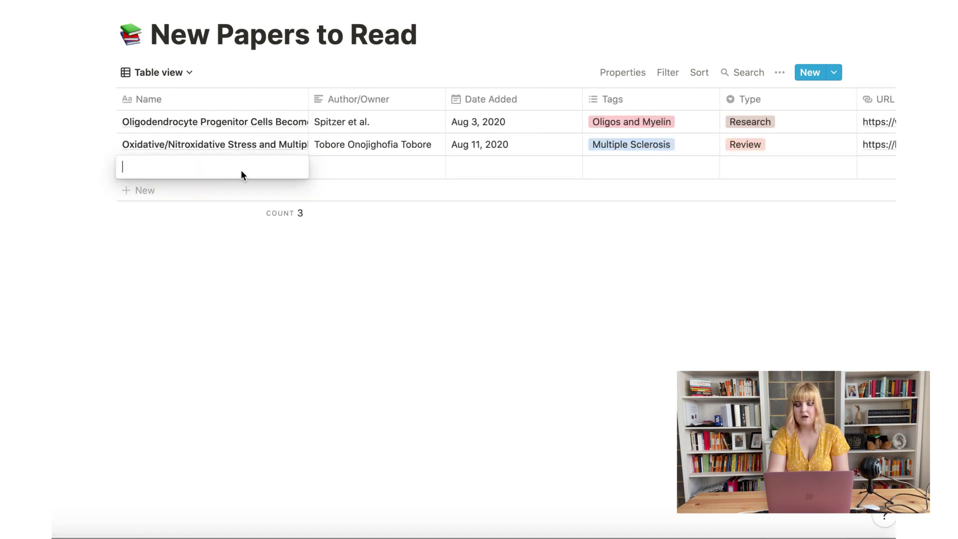
{"action": "key", "text": "Escape"}
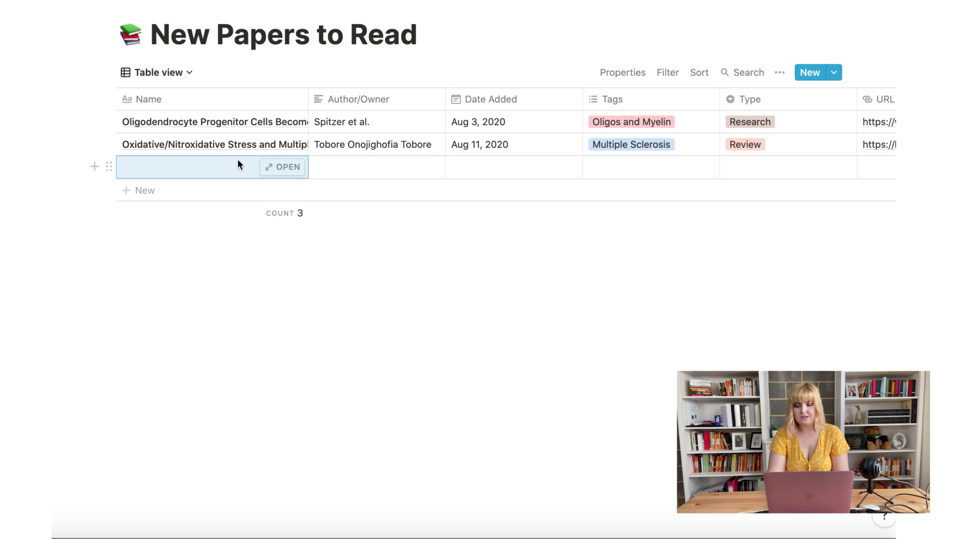
{"action": "left_click", "coordinate": [285, 167]}
{"action": "type", "text": "Example Paper"}
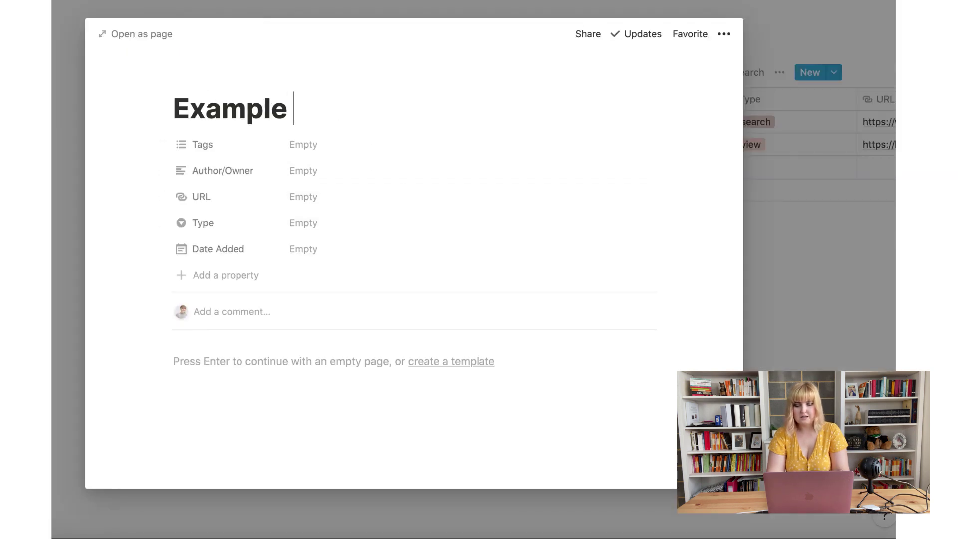
Step: Look at the available tags for Example Paper and the editing options of the Multiple Sclerosis tag
{"action": "left_click", "coordinate": [305, 142]}
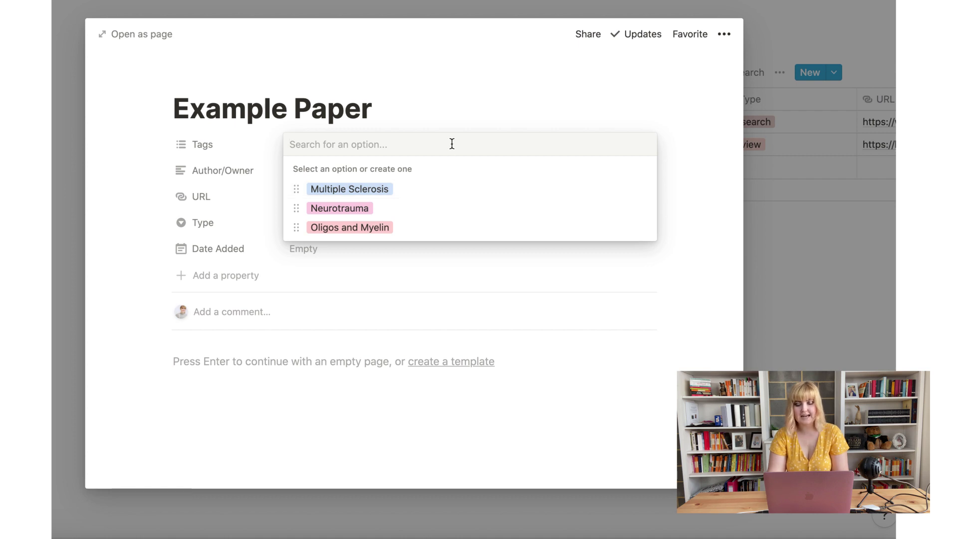
{"action": "left_click", "coordinate": [641, 188]}
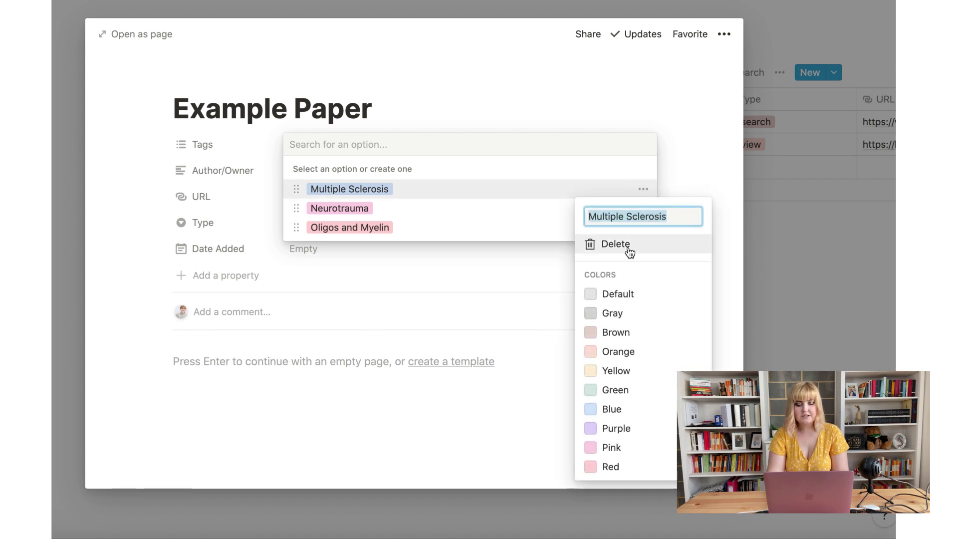
{"action": "left_click", "coordinate": [483, 155]}
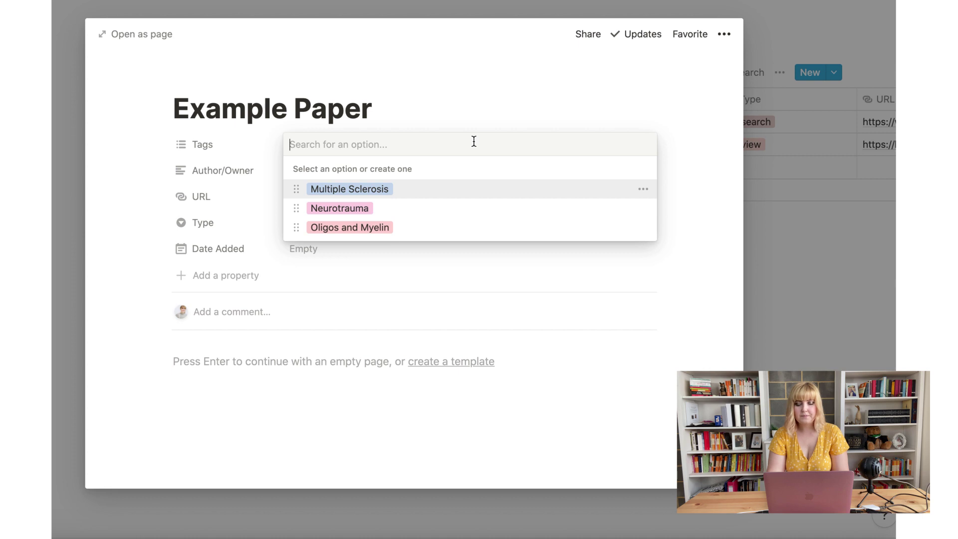
Step: Create a new tag named Astrophysics and assign it to Example Paper
{"action": "type", "text": "Astrop"}
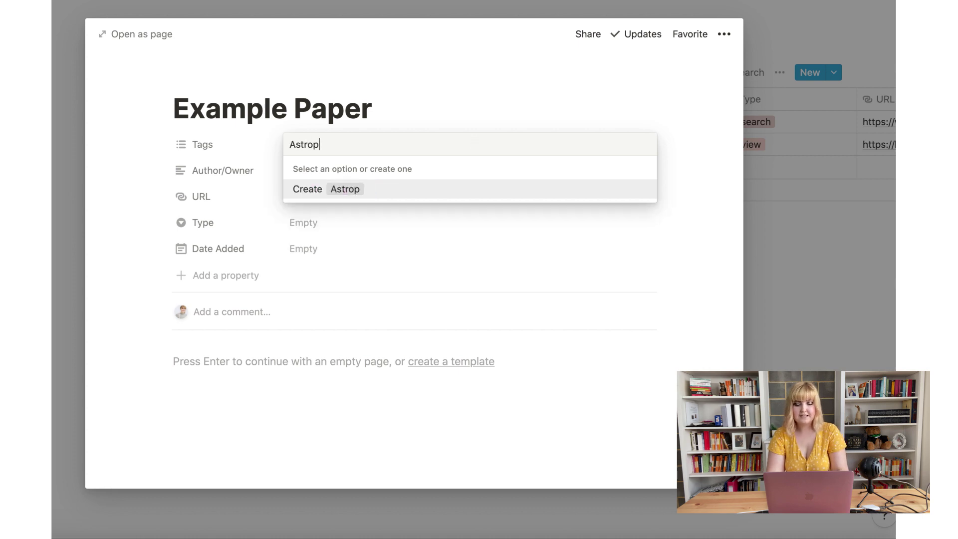
{"action": "type", "text": "hysics"}
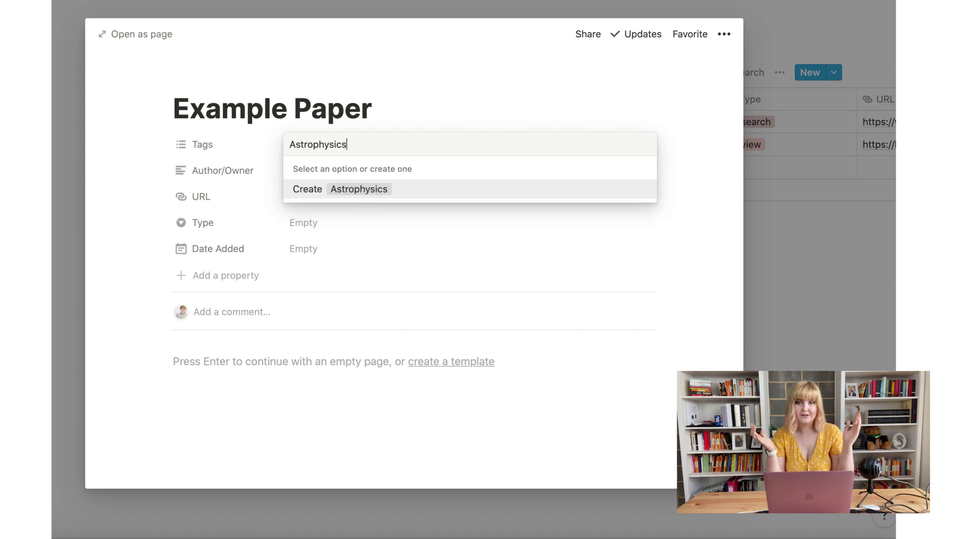
{"action": "left_click", "coordinate": [439, 198]}
{"action": "left_click", "coordinate": [424, 116]}
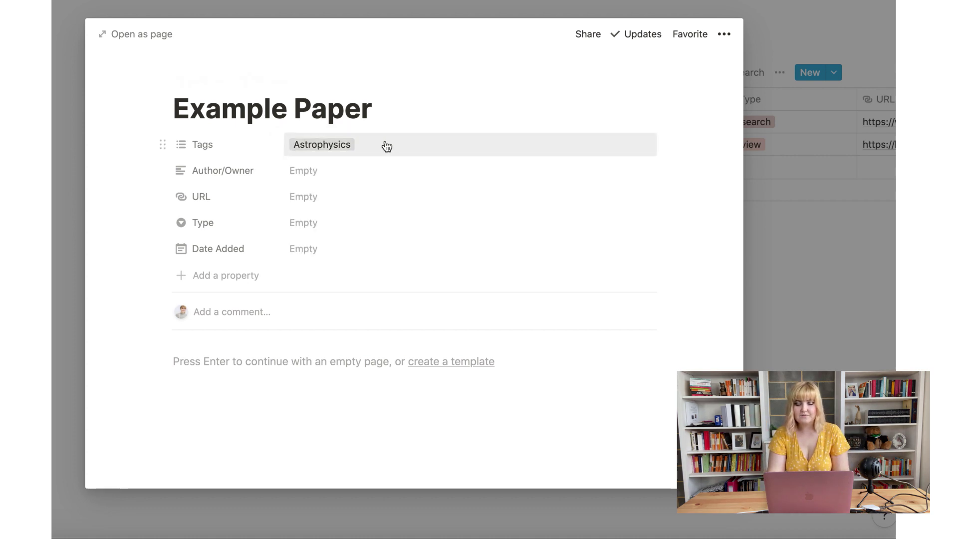
Step: Fill in Example Paper's Author/Owner property with the lead author's surname followed by "et al."
{"action": "left_click", "coordinate": [359, 176]}
{"action": "type", "text": "Smith"}
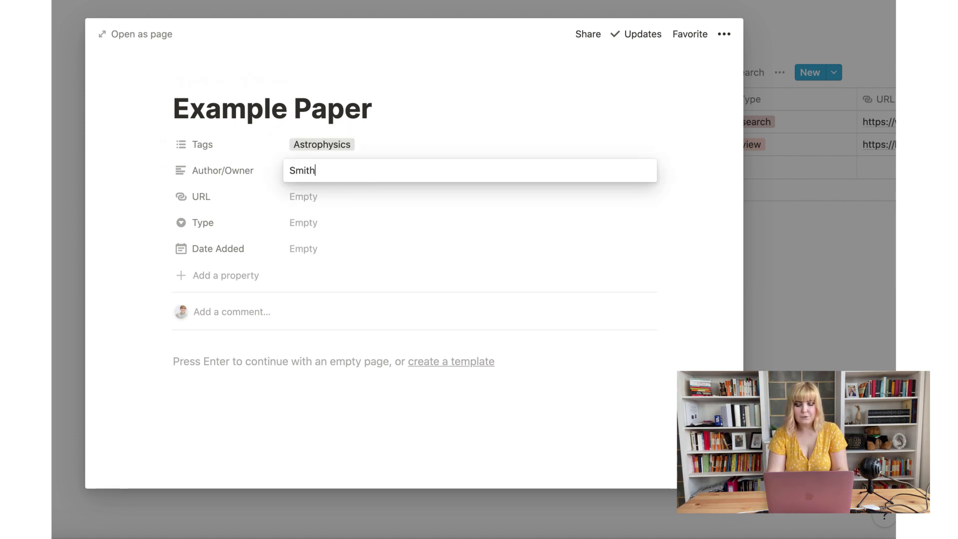
{"action": "type", "text": " et al."}
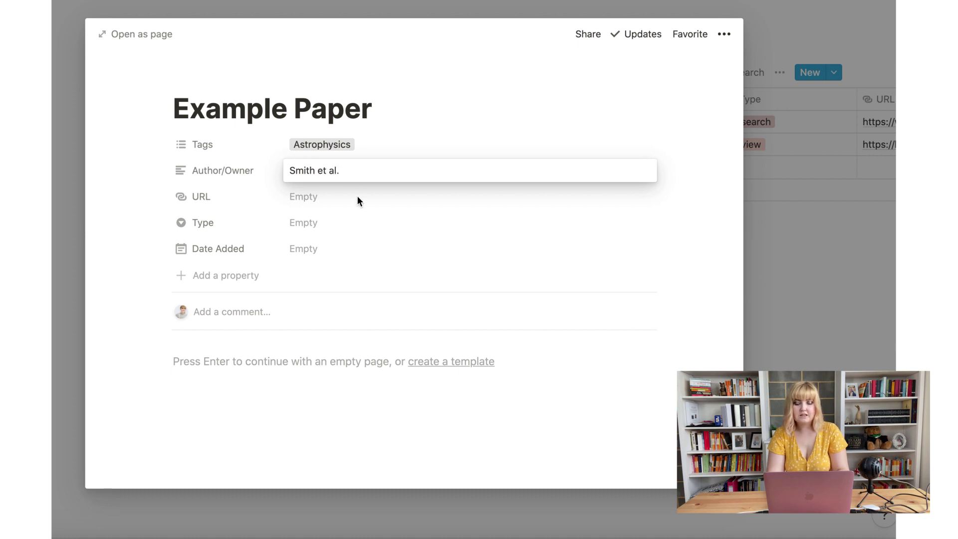
Step: Set Example Paper's Type to Research and its Date Added to January 23, 2021, and close its page
{"action": "left_click", "coordinate": [358, 198]}
{"action": "left_click", "coordinate": [340, 196]}
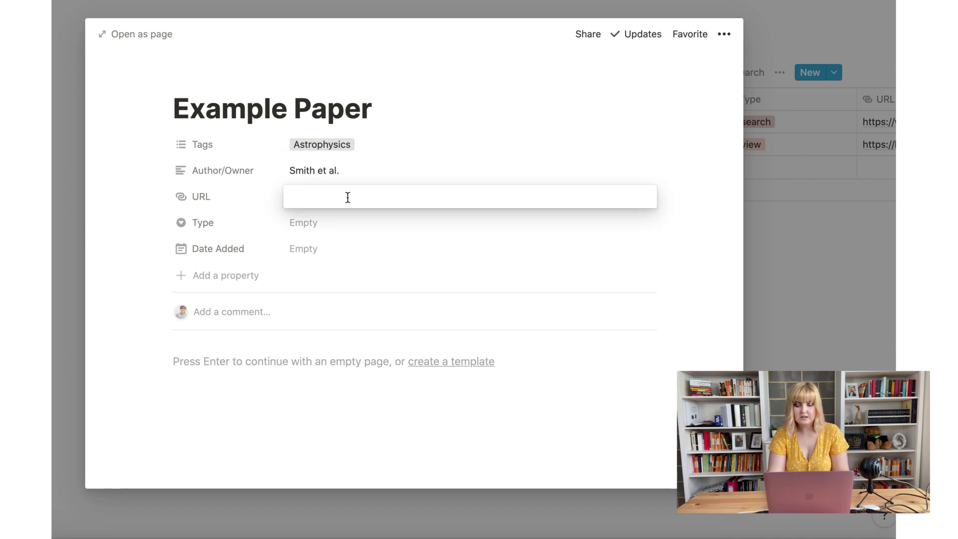
{"action": "left_click", "coordinate": [357, 225]}
{"action": "left_click", "coordinate": [338, 225]}
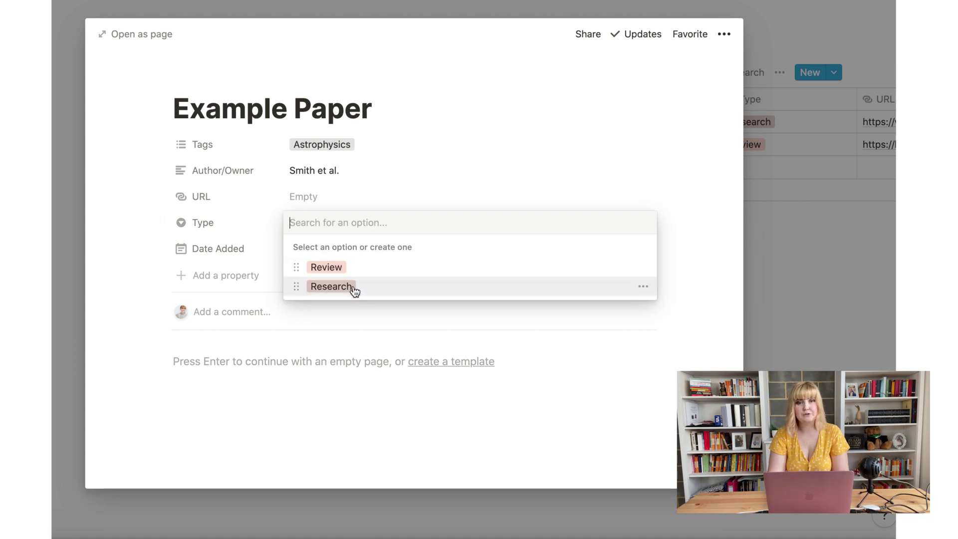
{"action": "left_click", "coordinate": [355, 291]}
{"action": "left_click", "coordinate": [336, 250]}
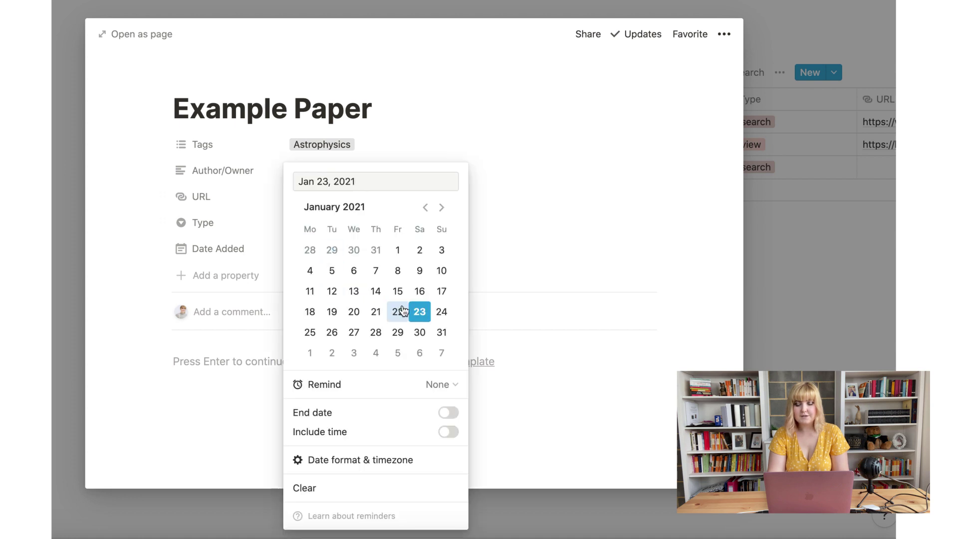
{"action": "left_click", "coordinate": [449, 148]}
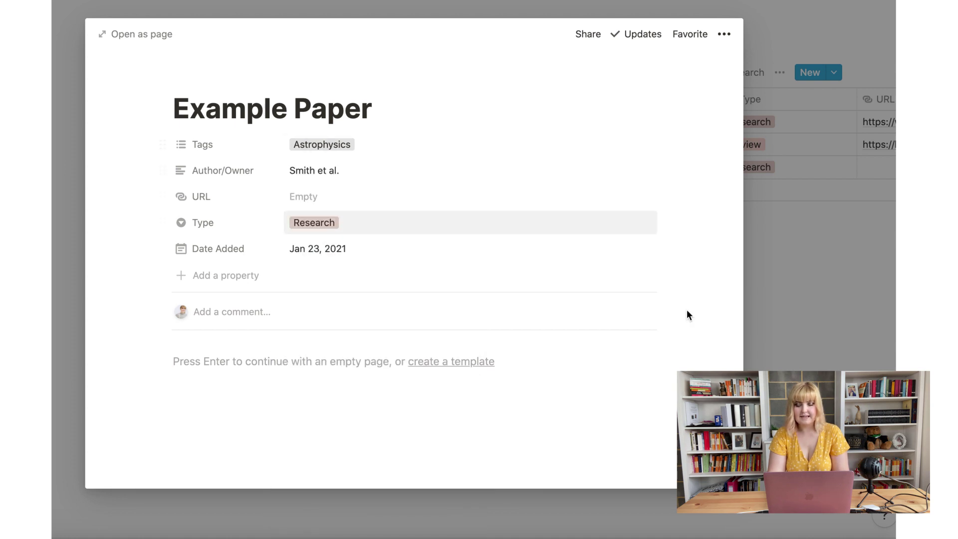
{"action": "left_click", "coordinate": [771, 312]}
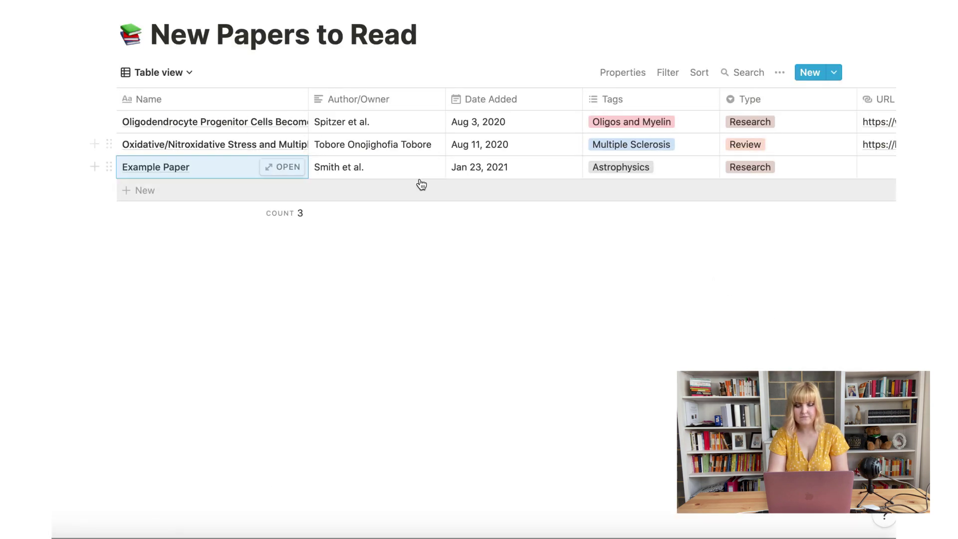
Step: Return from the New Papers to Read table to the main template page and open the Thesis Figures Tracker
{"action": "scroll", "coordinate": [516, 168], "scroll_direction": "right", "scroll_amount": 5}
{"action": "scroll", "coordinate": [516, 168], "scroll_direction": "left", "scroll_amount": 5}
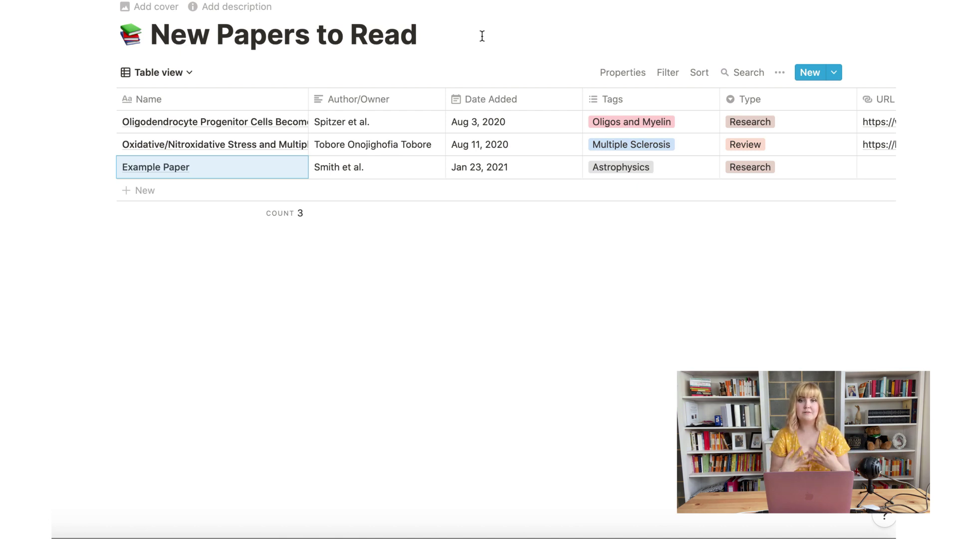
{"action": "left_click", "coordinate": [130, 1]}
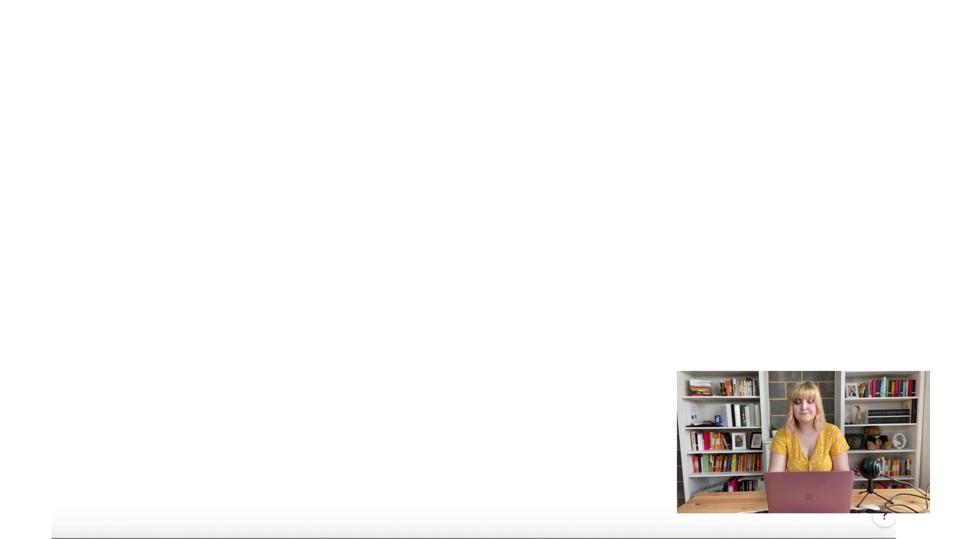
{"action": "scroll", "coordinate": [510, 195], "scroll_direction": "down", "scroll_amount": 2}
{"action": "scroll", "coordinate": [510, 195], "scroll_direction": "down", "scroll_amount": 5}
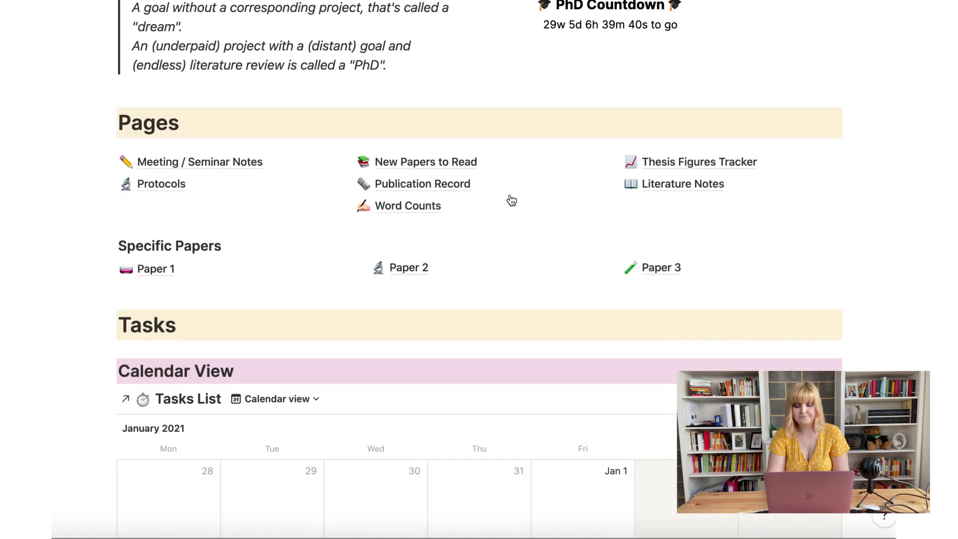
{"action": "left_click", "coordinate": [702, 164]}
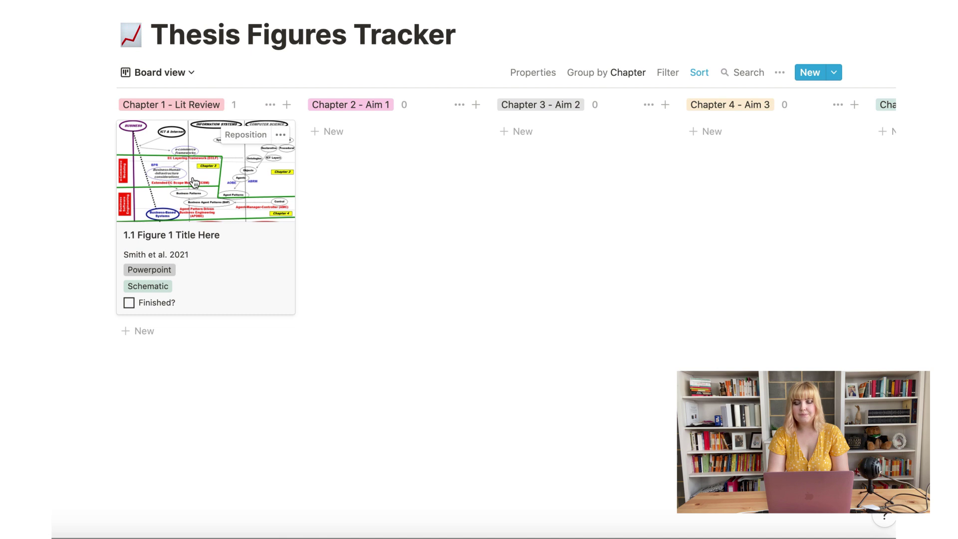
Step: Examine the Chapter options of the "1.1 Figure 1 Title Here" card and the chapter columns of the board
{"action": "left_click", "coordinate": [202, 211]}
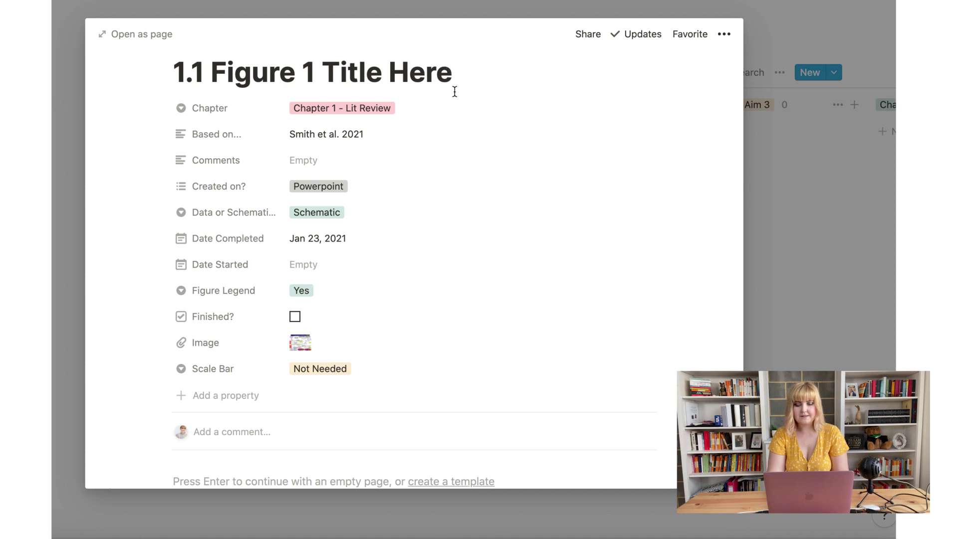
{"action": "left_click", "coordinate": [359, 108]}
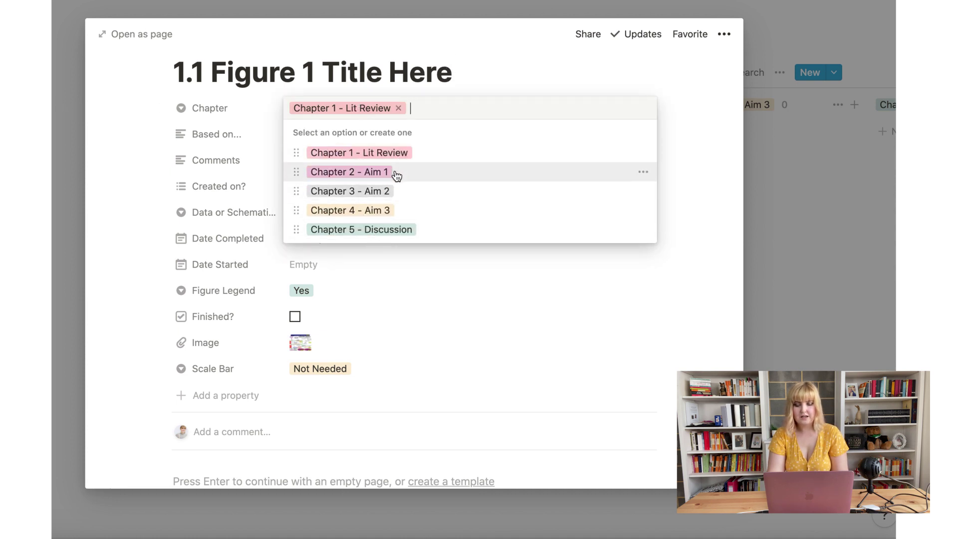
{"action": "left_click", "coordinate": [771, 245]}
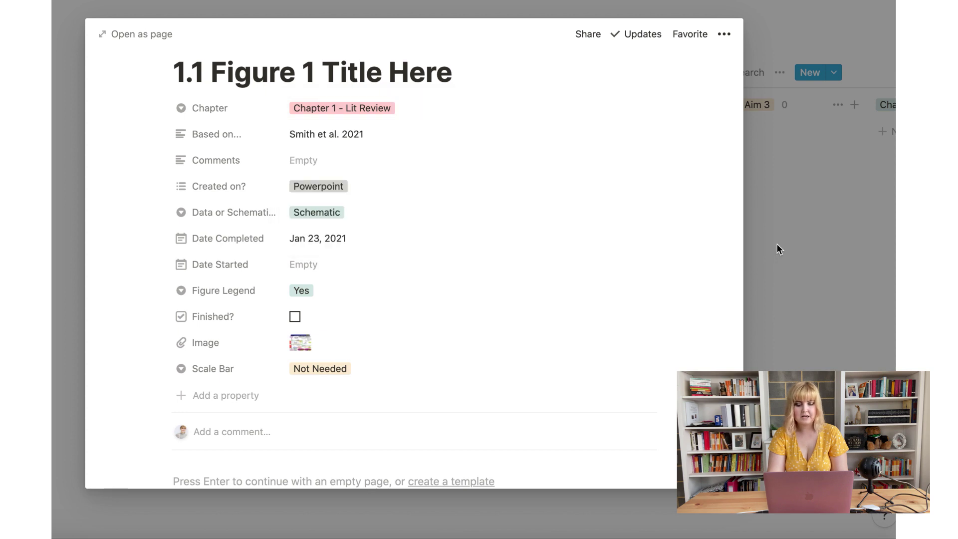
{"action": "left_click", "coordinate": [777, 245]}
{"action": "scroll", "coordinate": [427, 114], "scroll_direction": "right", "scroll_amount": 3}
{"action": "scroll", "coordinate": [427, 115], "scroll_direction": "right", "scroll_amount": 3}
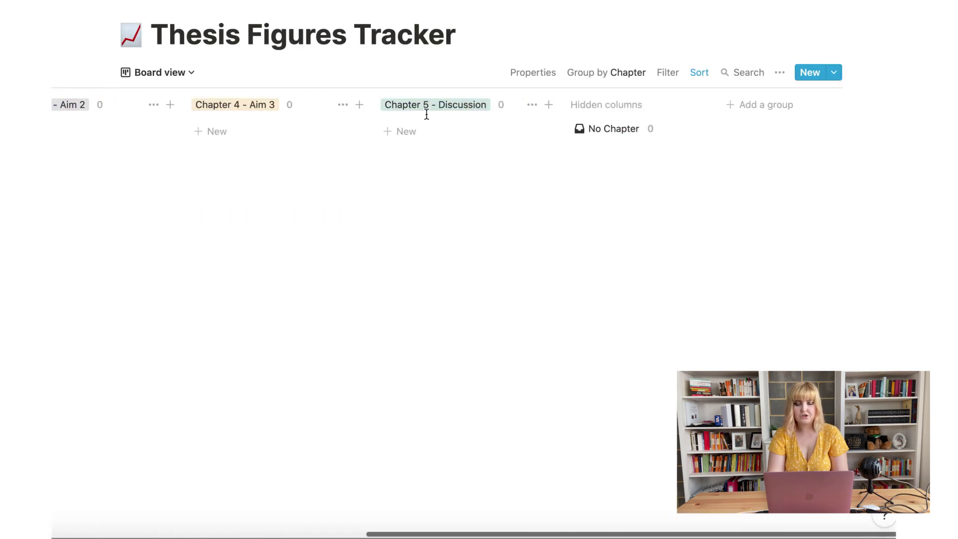
{"action": "scroll", "coordinate": [547, 113], "scroll_direction": "left", "scroll_amount": 10}
Step: Reopen the "1.1 Figure 1 Title Here" card and look at its "Based on..." and Comments properties
{"action": "left_click", "coordinate": [148, 154]}
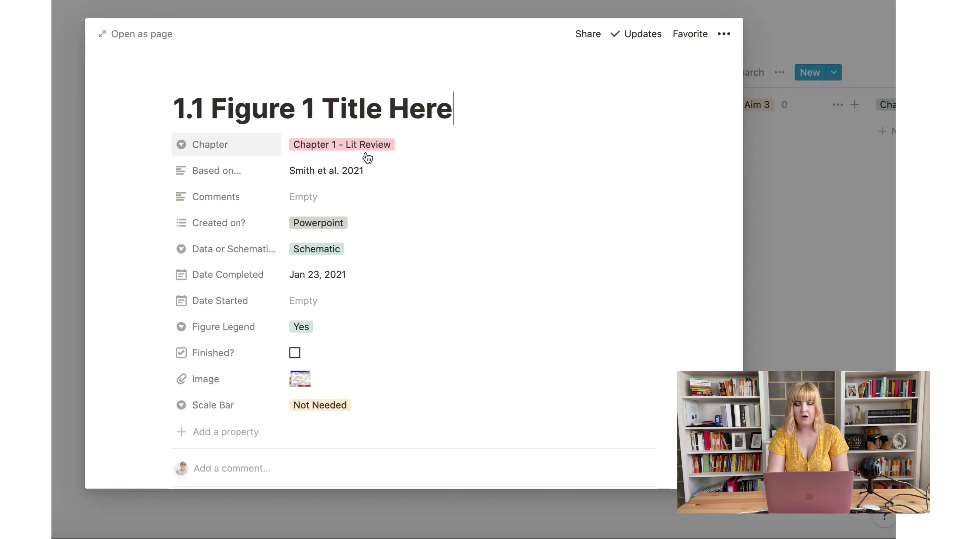
{"action": "scroll", "coordinate": [358, 156], "scroll_direction": "down", "scroll_amount": 2}
{"action": "left_click", "coordinate": [347, 125]}
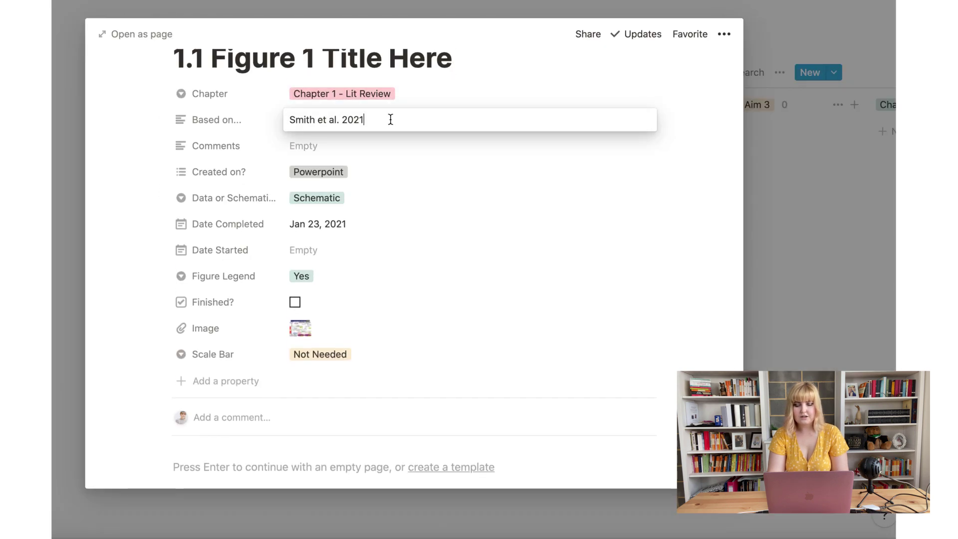
{"action": "mouse_move", "coordinate": [271, 116]}
{"action": "left_mouse_down"}
{"action": "mouse_move", "coordinate": [370, 120]}
{"action": "mouse_move", "coordinate": [280, 114]}
{"action": "left_mouse_up"}
{"action": "left_click", "coordinate": [381, 119]}
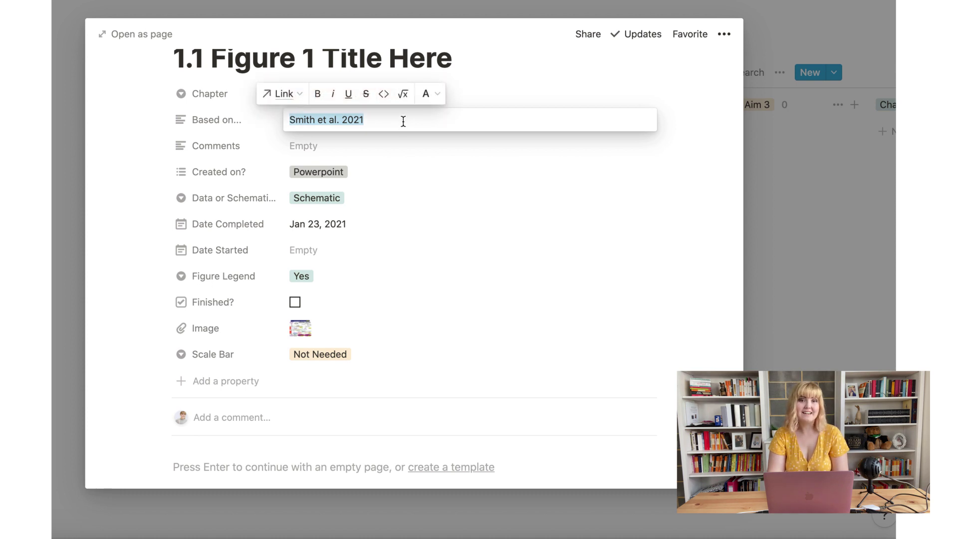
{"action": "left_click_drag", "start_coordinate": [372, 120], "coordinate": [281, 118]}
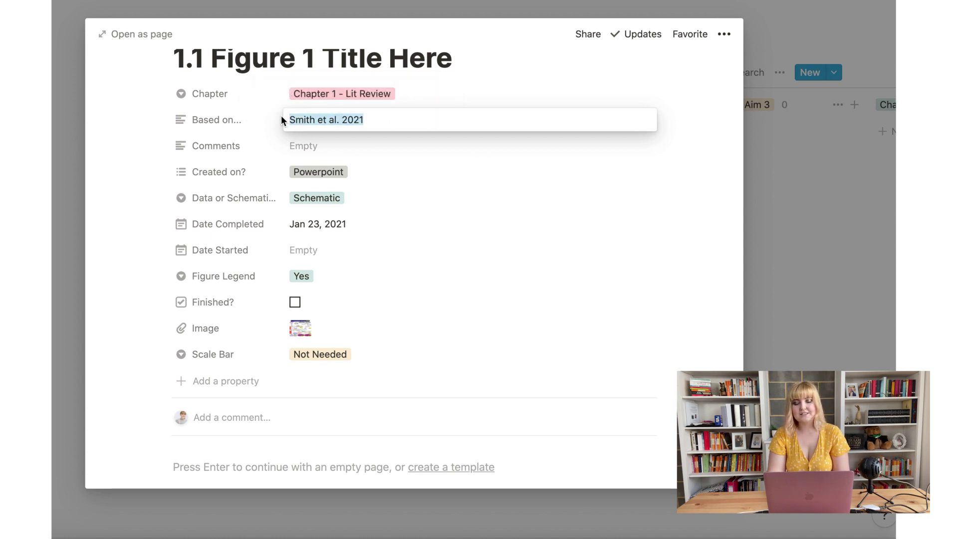
{"action": "left_click", "coordinate": [392, 133]}
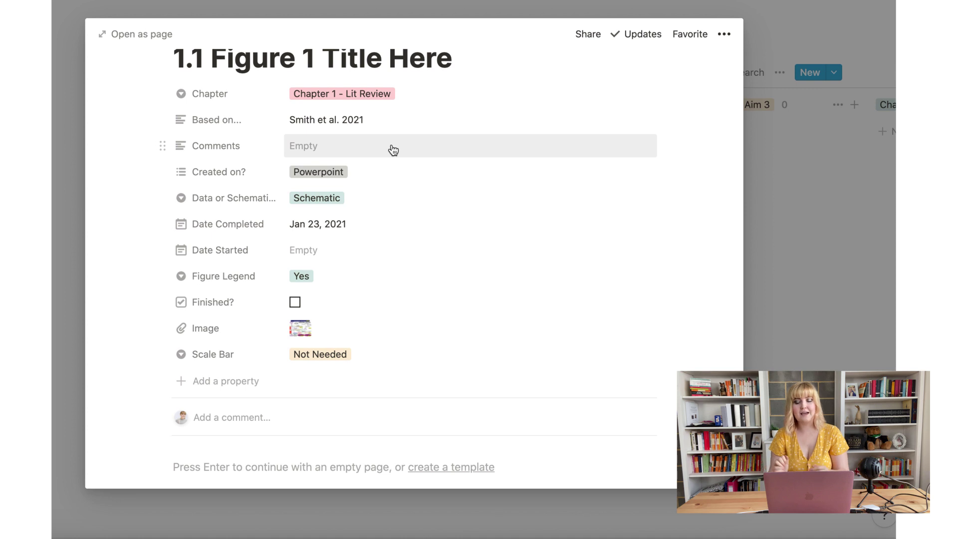
{"action": "left_click", "coordinate": [393, 150]}
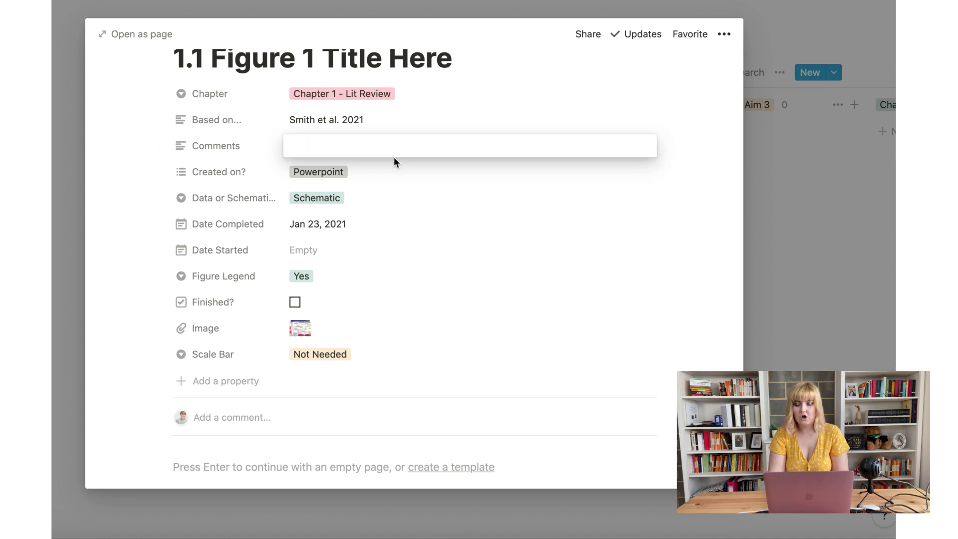
{"action": "left_click", "coordinate": [391, 159]}
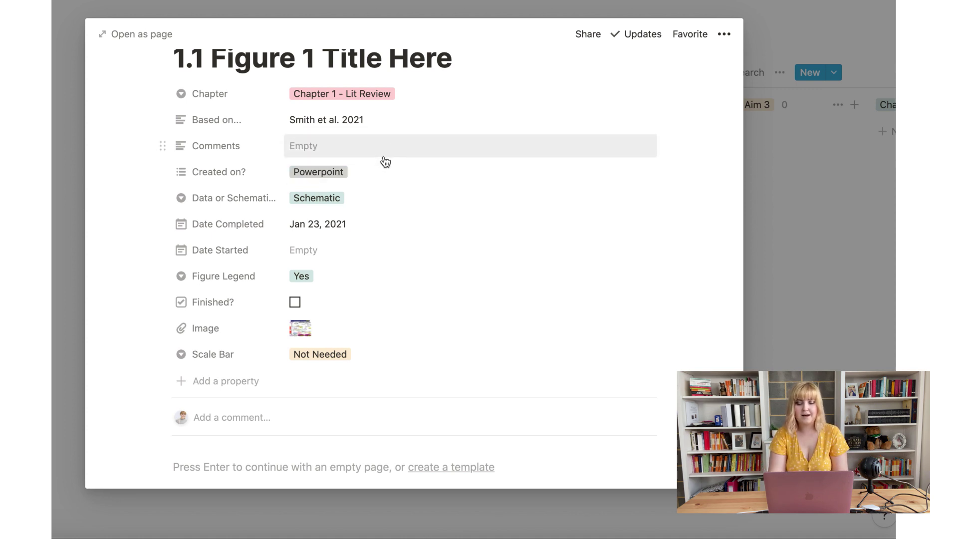
Step: Look at the software options available for the figure's "Created on?" property
{"action": "scroll", "coordinate": [384, 165], "scroll_direction": "down", "scroll_amount": 2}
{"action": "left_click", "coordinate": [371, 136]}
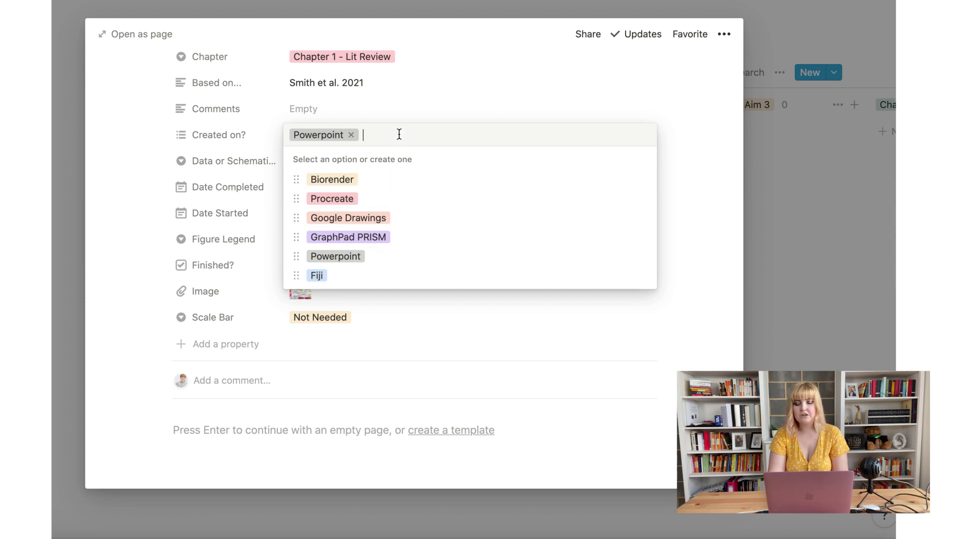
{"action": "left_click", "coordinate": [415, 114]}
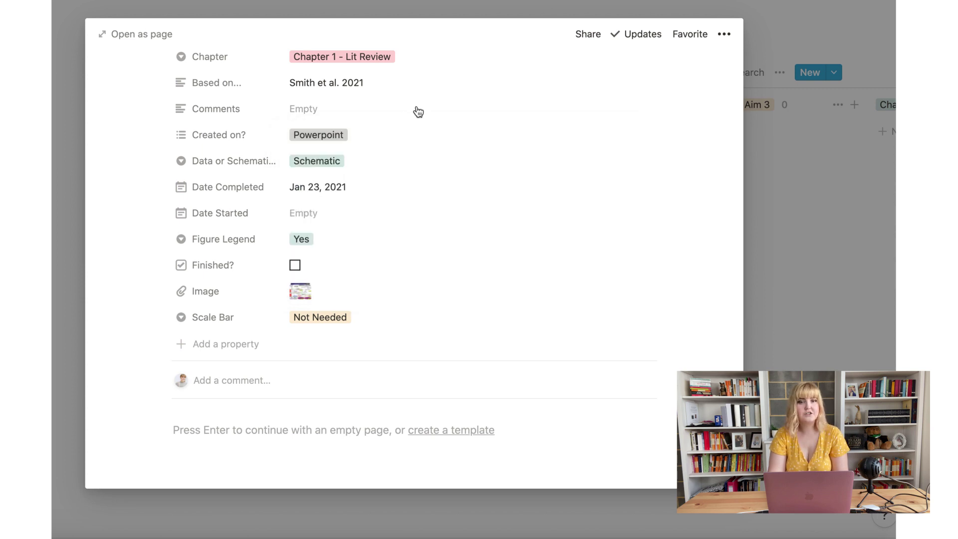
Step: Try Data as the figure's data-or-schematic type and switch it back to Schematic
{"action": "left_click", "coordinate": [382, 160]}
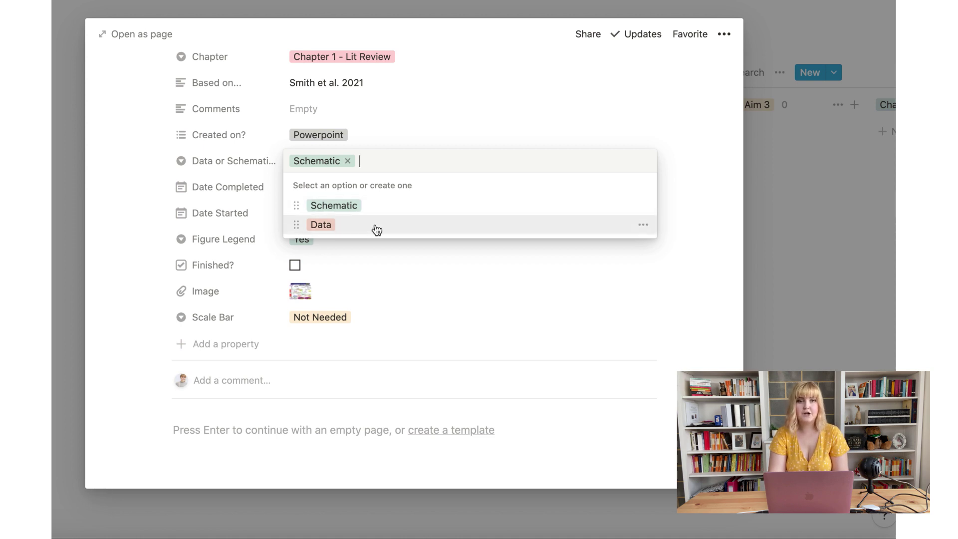
{"action": "left_click", "coordinate": [377, 230]}
{"action": "left_click", "coordinate": [389, 169]}
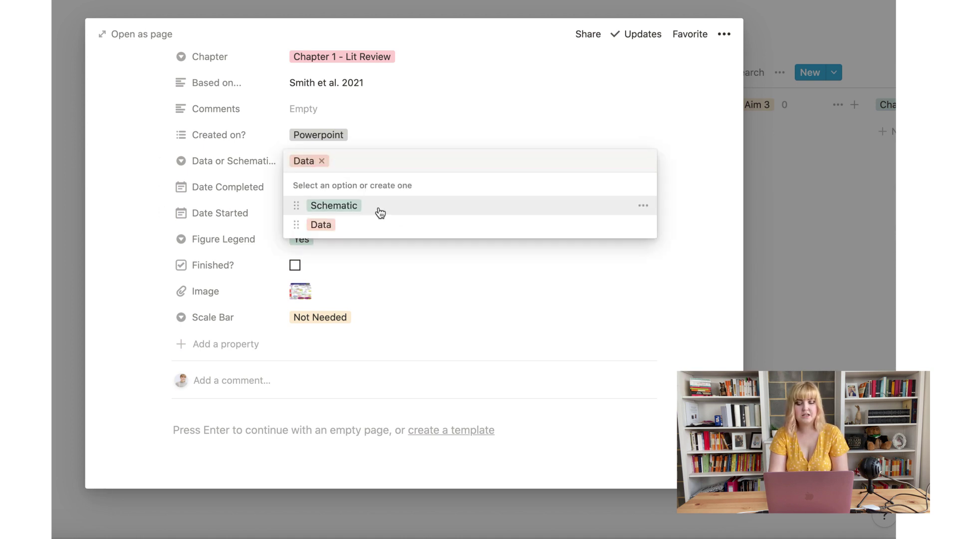
{"action": "left_click", "coordinate": [380, 213]}
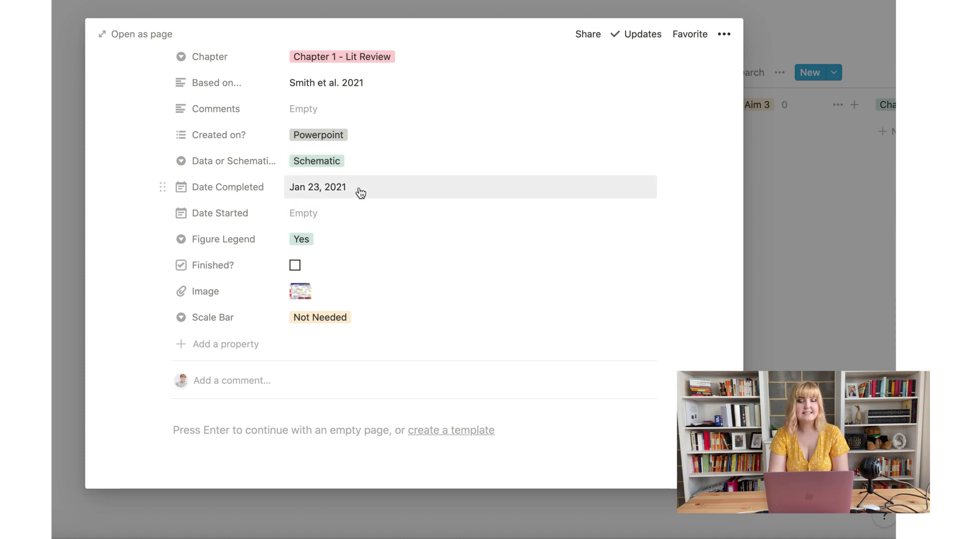
Step: Set the figure's Figure Legend property to No, and toggle its "Finished?" checkbox on and back off
{"action": "left_click", "coordinate": [340, 238]}
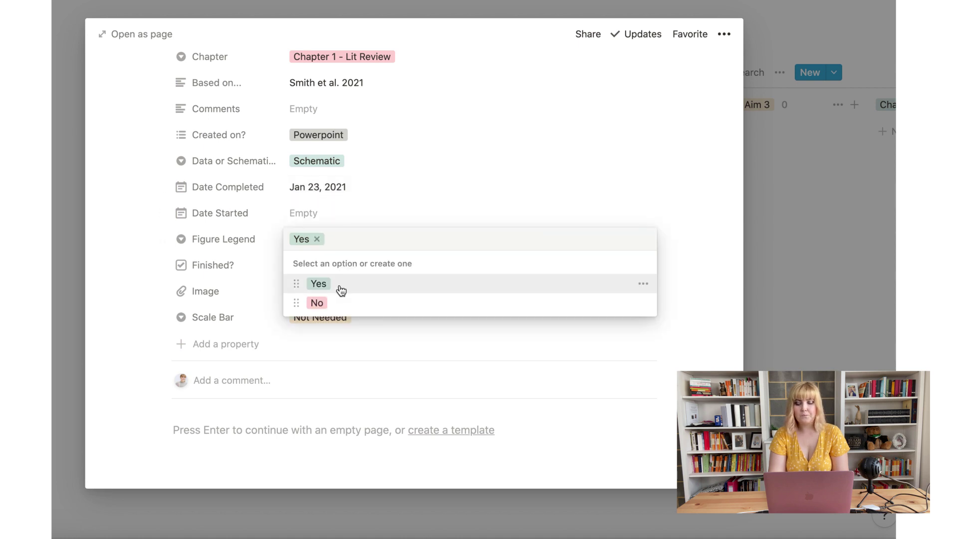
{"action": "left_click", "coordinate": [343, 303]}
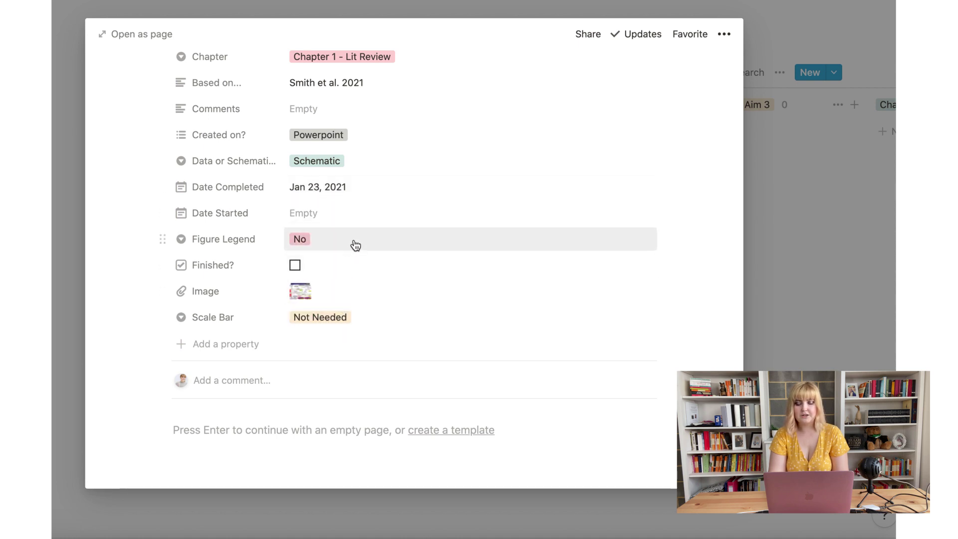
{"action": "left_click", "coordinate": [295, 265]}
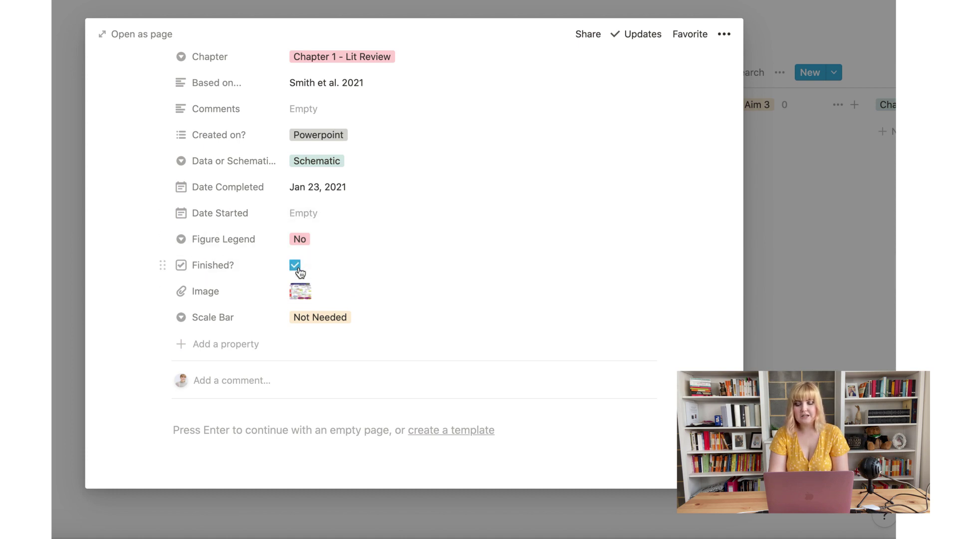
{"action": "left_click", "coordinate": [297, 267]}
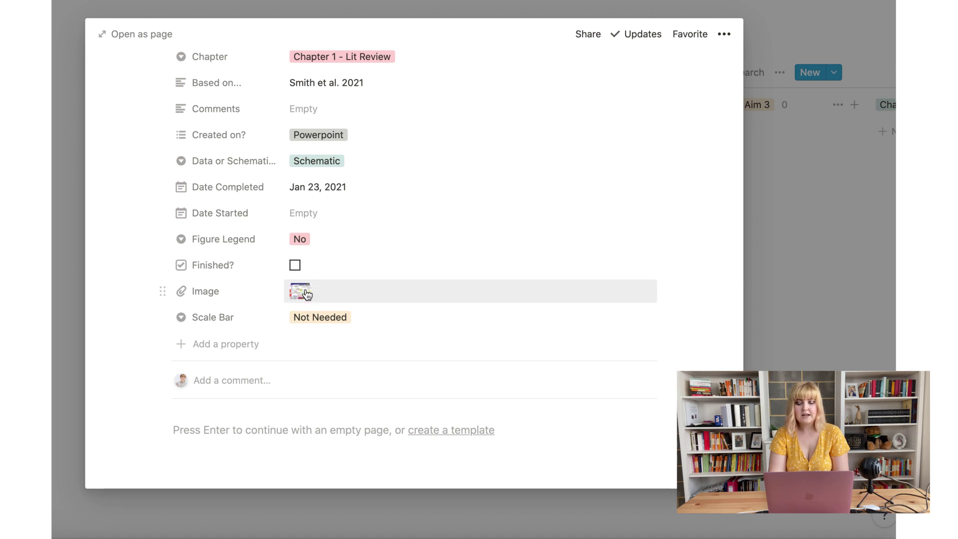
Step: View the enlarged preview of the picture attached to the figure's Image property
{"action": "left_click", "coordinate": [306, 295]}
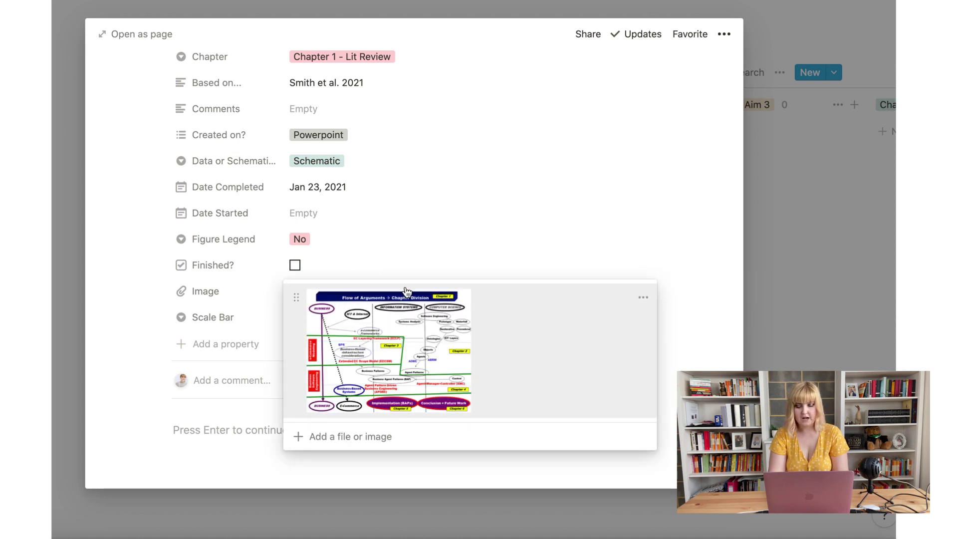
{"action": "left_click", "coordinate": [428, 255]}
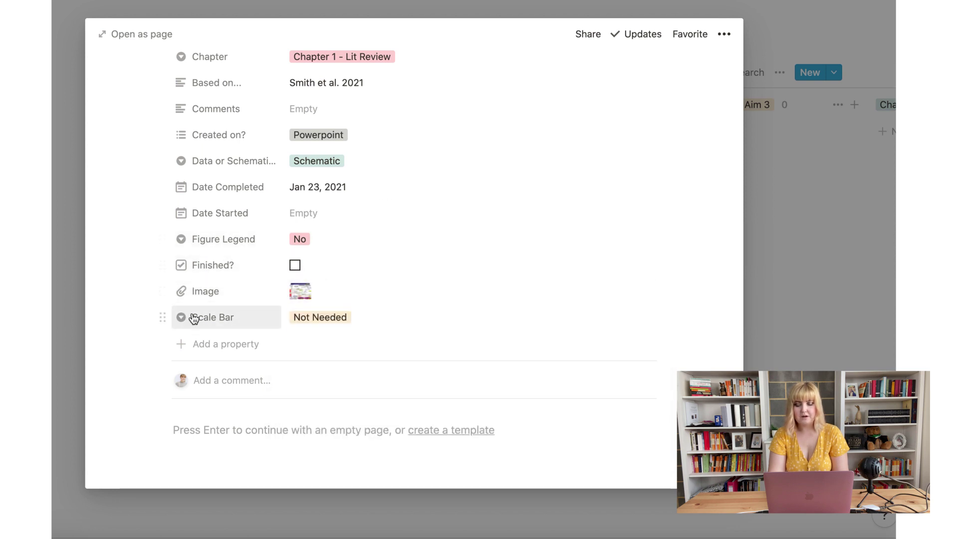
{"action": "left_click", "coordinate": [321, 298]}
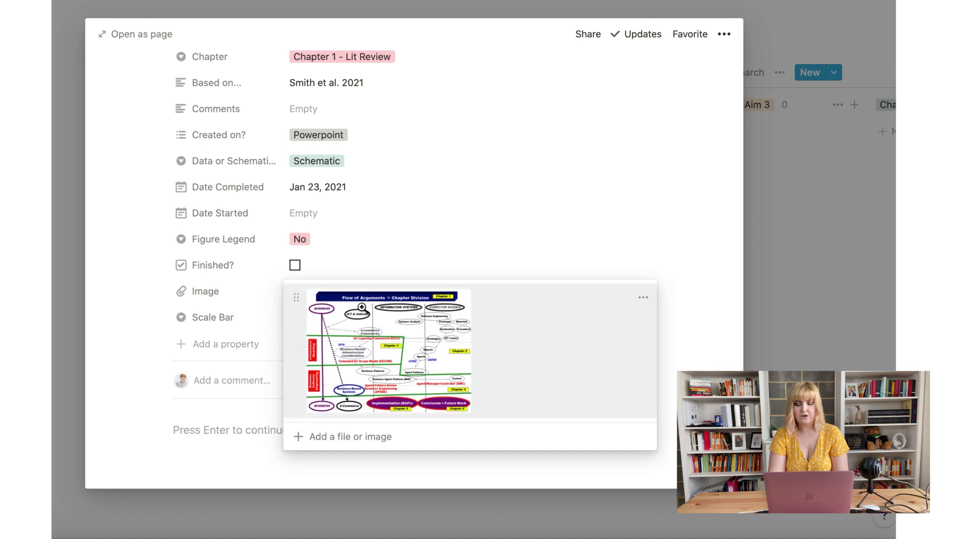
{"action": "left_click", "coordinate": [516, 246]}
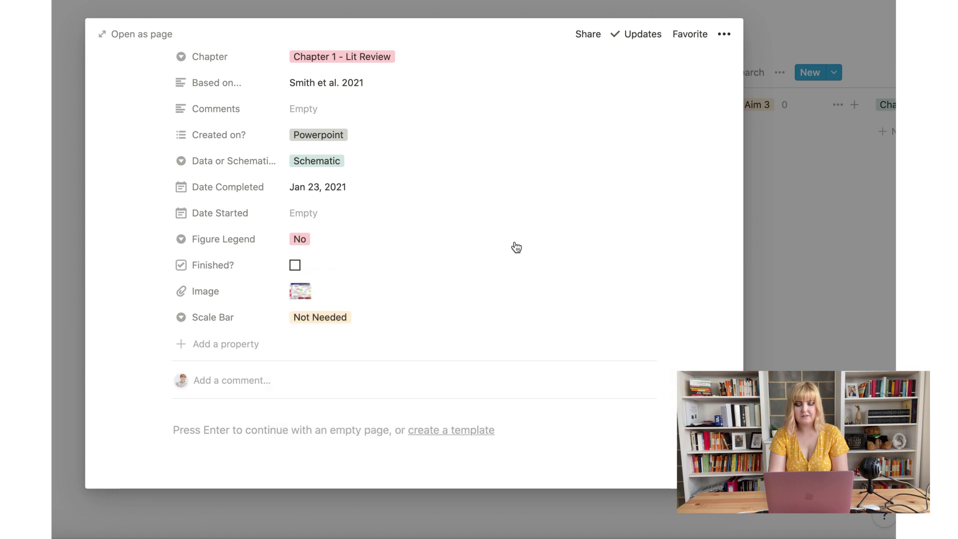
Step: Close the figure's page and reopen it from the Chapter 1 - Lit Review column to look through its remaining properties
{"action": "left_click", "coordinate": [816, 298]}
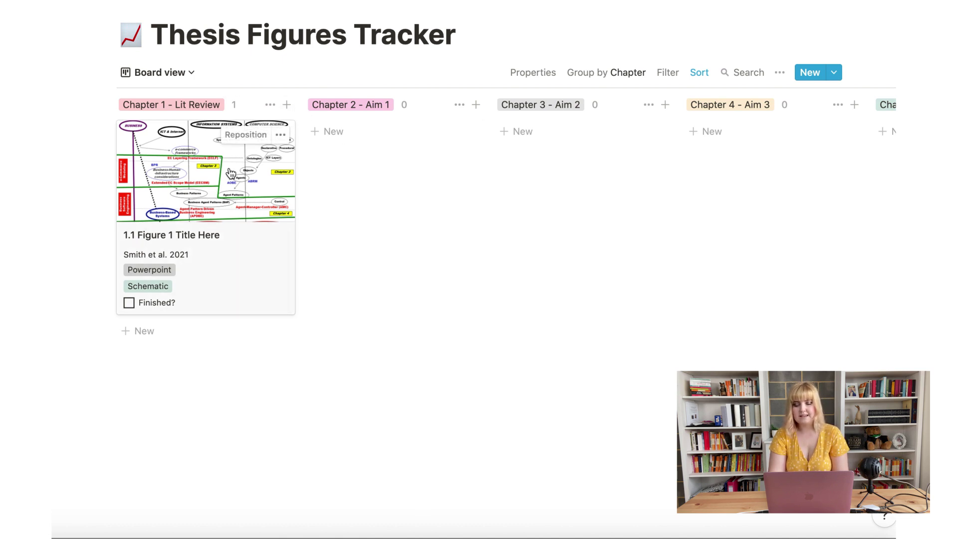
{"action": "left_click", "coordinate": [177, 187]}
{"action": "scroll", "coordinate": [352, 269], "scroll_direction": "down", "scroll_amount": 5}
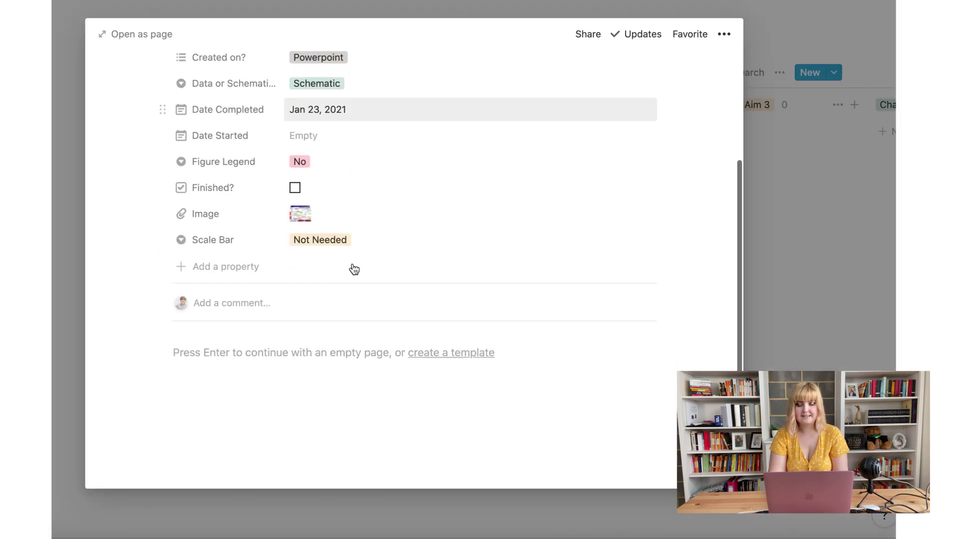
Step: View the options available for the figure's Scale Bar property and close the figure's page without changing it
{"action": "left_click", "coordinate": [302, 247]}
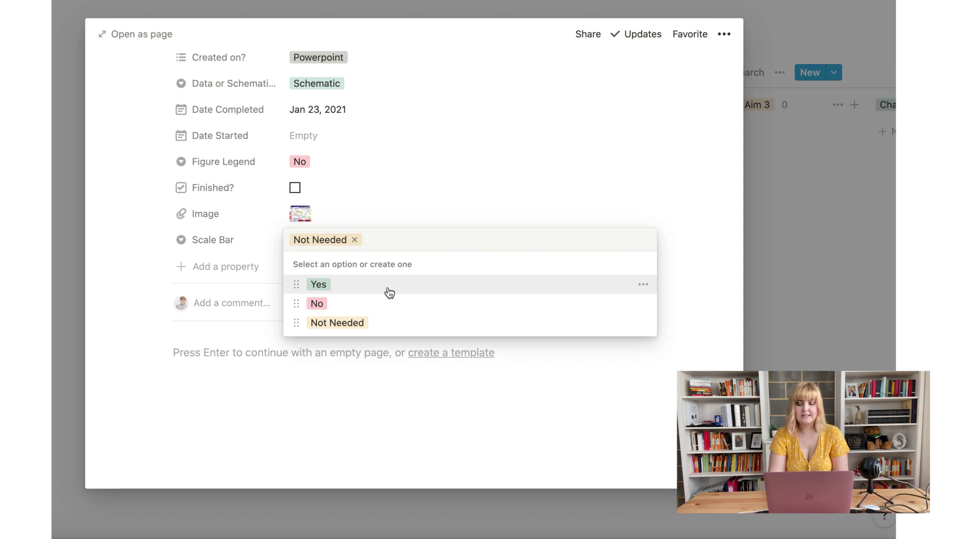
{"action": "left_click", "coordinate": [813, 330]}
{"action": "left_click", "coordinate": [813, 330]}
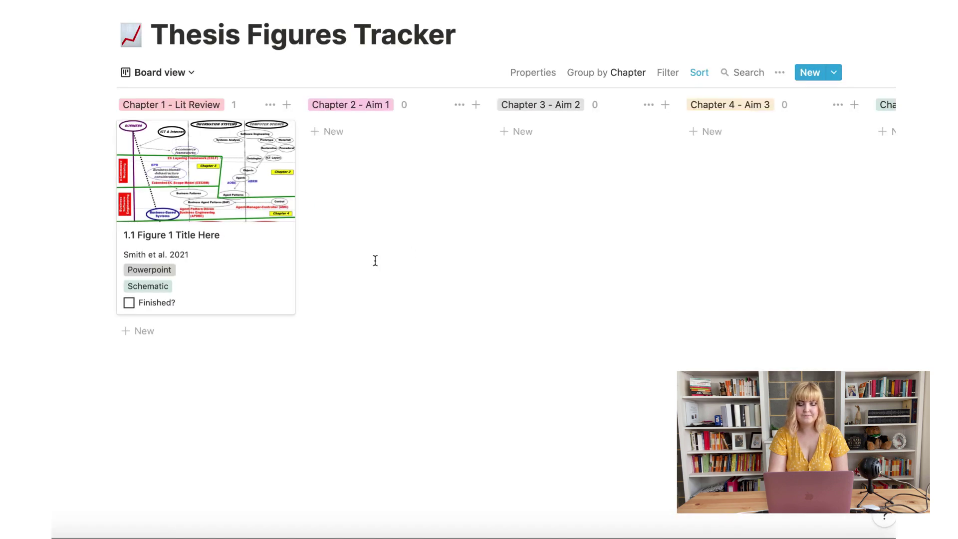
Step: Try moving the 1.1 Figure 1 Title Here card to Chapter 2 - Aim 1 and return it to Chapter 1 - Lit Review
{"action": "left_click_drag", "start_coordinate": [177, 176], "coordinate": [374, 176]}
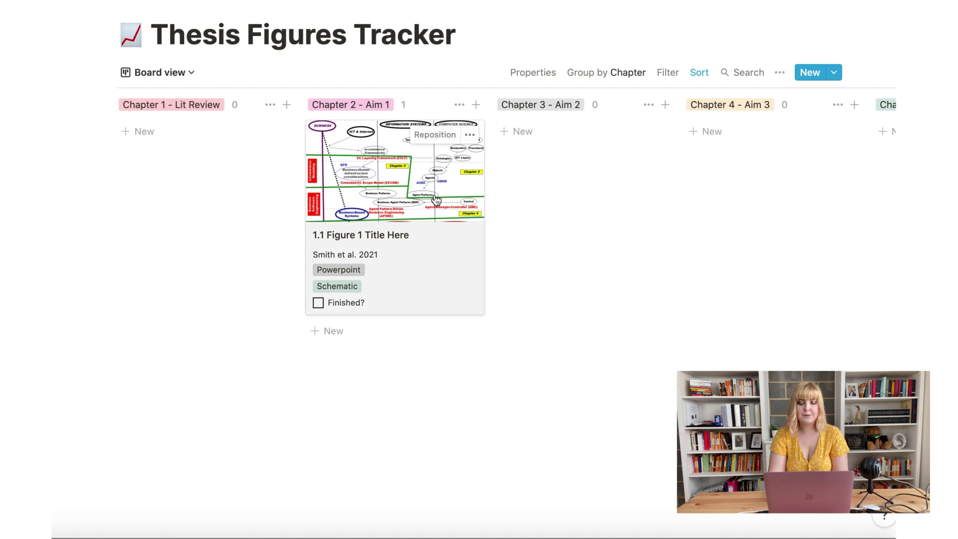
{"action": "left_click_drag", "start_coordinate": [436, 200], "coordinate": [276, 190]}
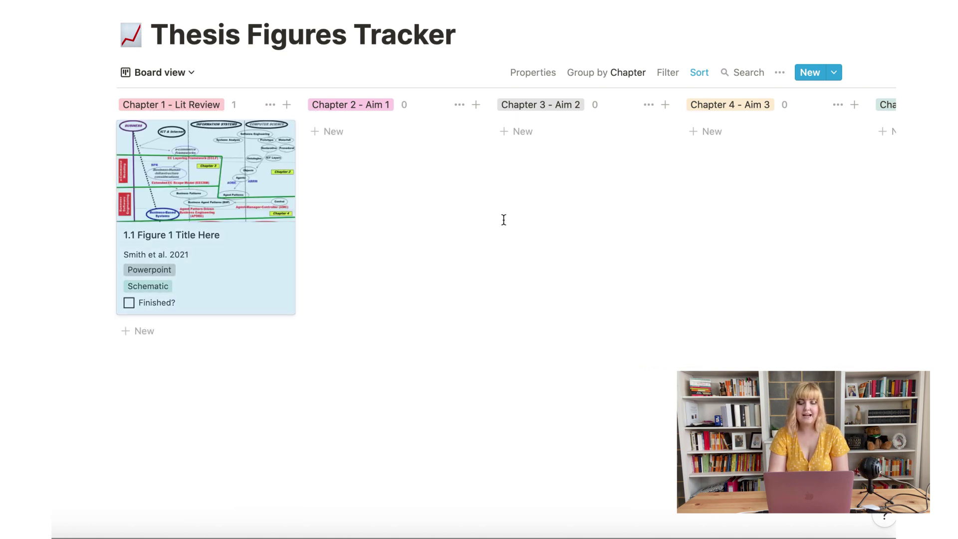
{"action": "left_click", "coordinate": [522, 223]}
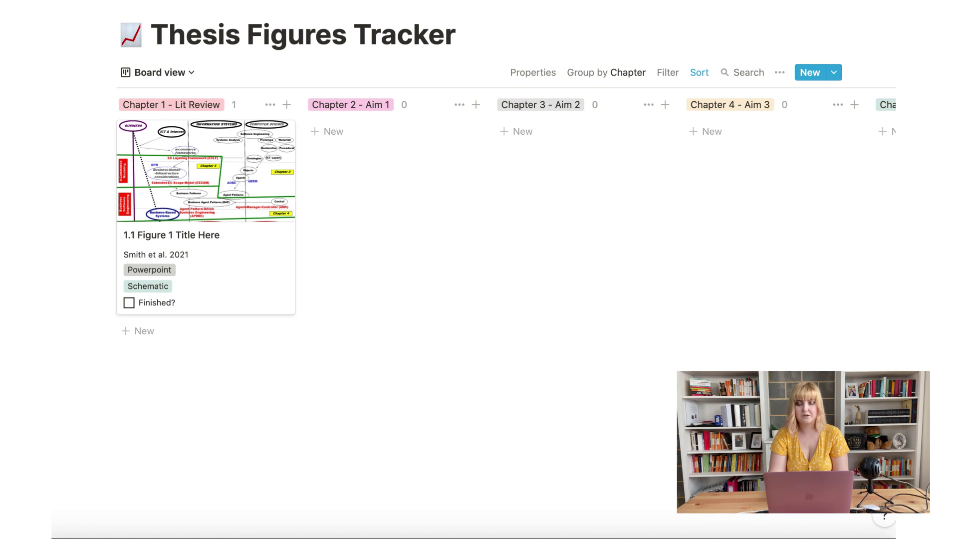
Step: Return from the figures tracker to the PhD Template page and open its Protocols page
{"action": "key", "text": "super+bracketleft"}
{"action": "scroll", "coordinate": [389, 218], "scroll_direction": "down", "scroll_amount": 5}
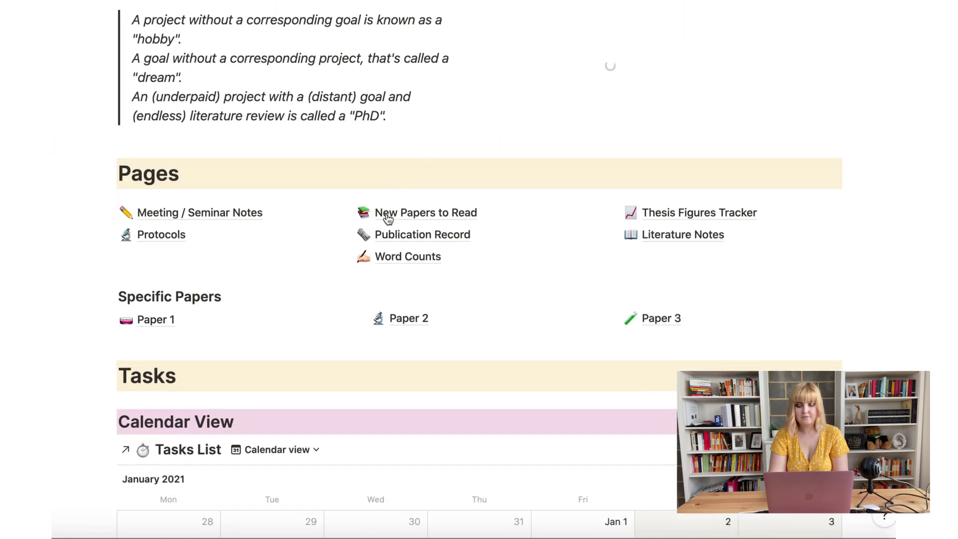
{"action": "left_click", "coordinate": [176, 182]}
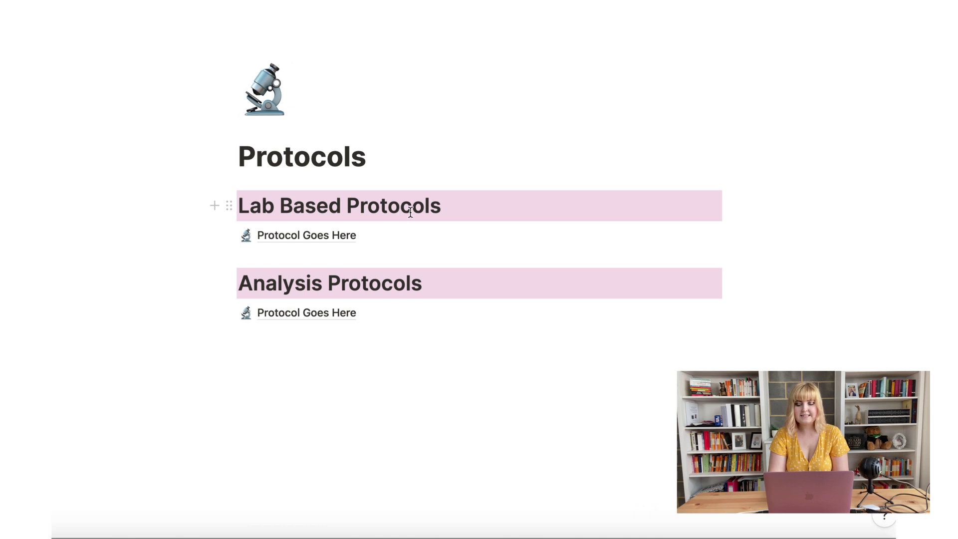
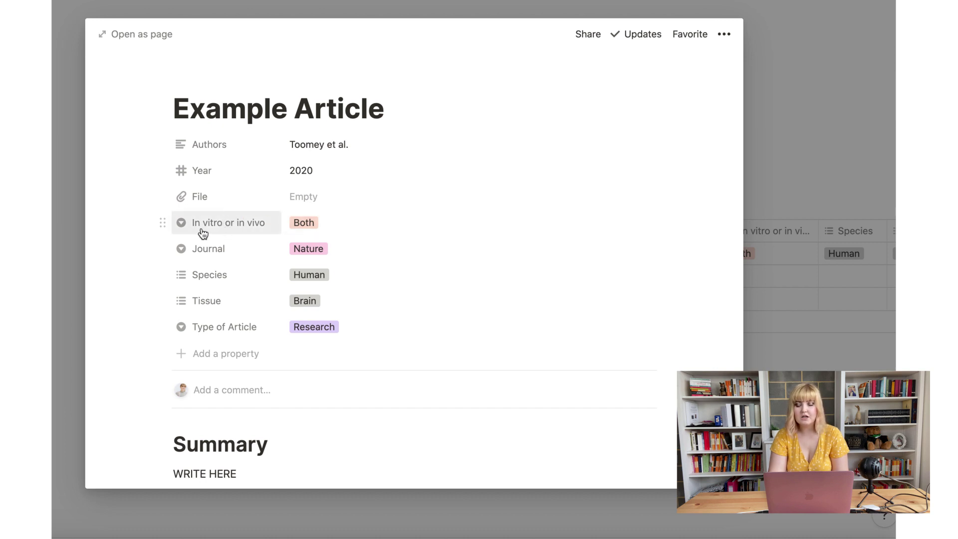
Step: Look through the options of Example Article's Species and Type of Article properties, leaving the values as they are
{"action": "left_click", "coordinate": [310, 274]}
{"action": "left_click", "coordinate": [315, 252]}
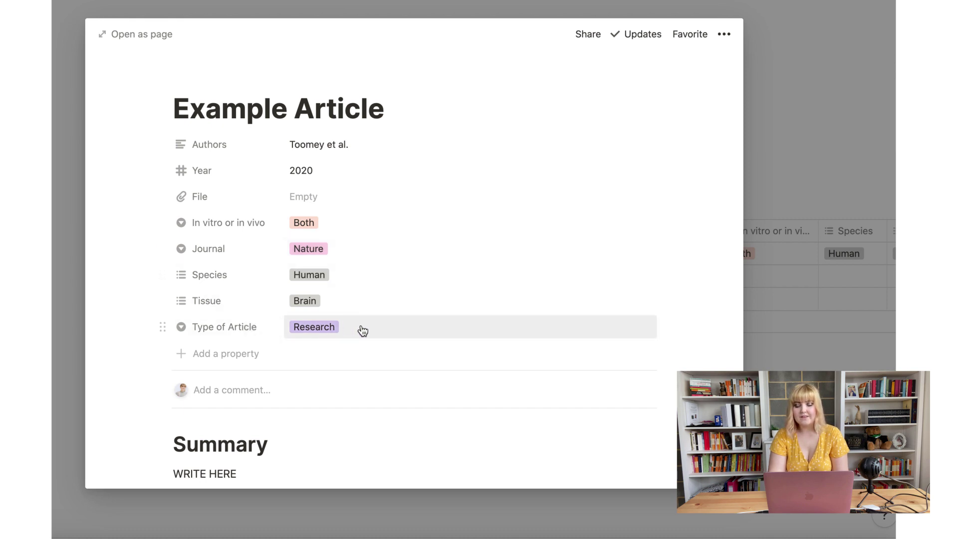
{"action": "left_click", "coordinate": [314, 336]}
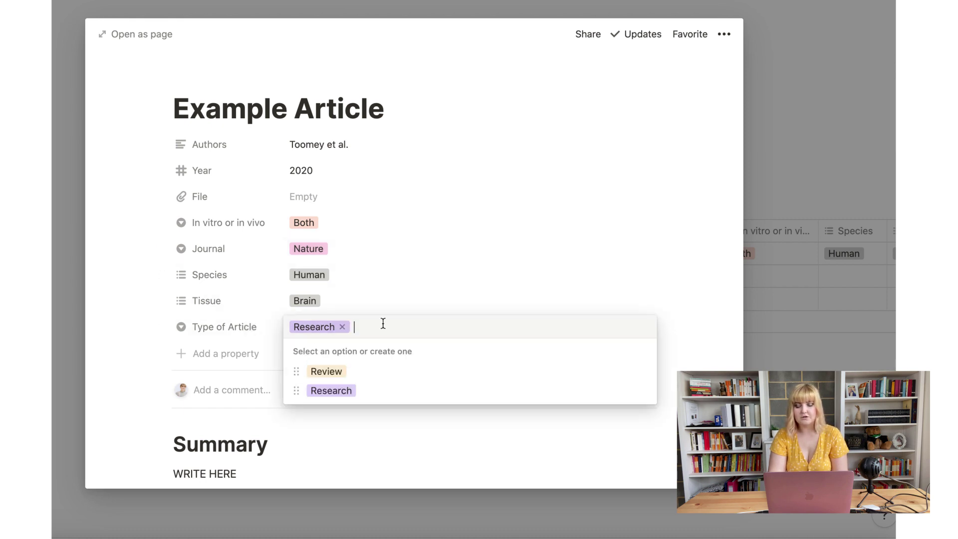
{"action": "left_click", "coordinate": [396, 306]}
Step: Review the placeholder text under Example Article's Summary, Key Findings and Critiques headings, and close the article's page
{"action": "scroll", "coordinate": [411, 342], "scroll_direction": "down", "scroll_amount": 5}
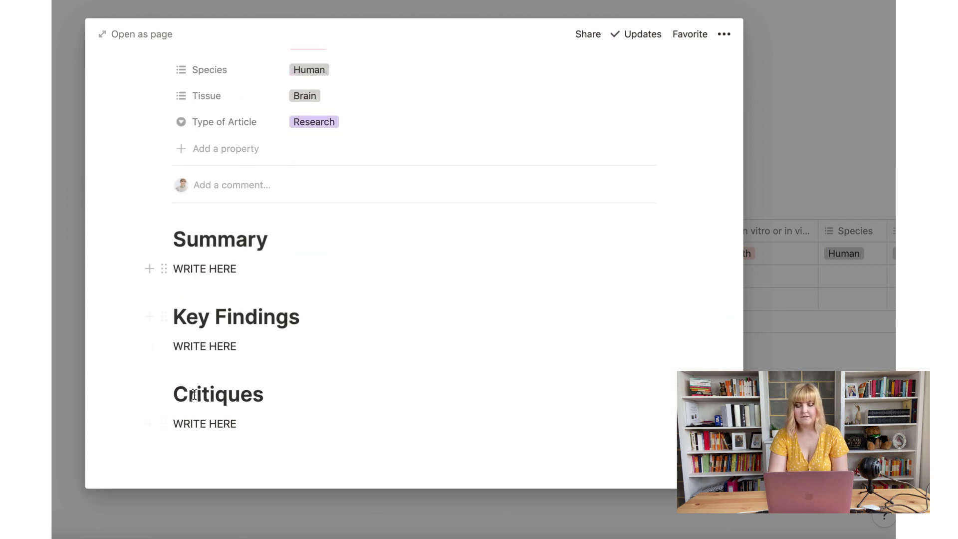
{"action": "left_click_drag", "start_coordinate": [237, 270], "coordinate": [163, 272]}
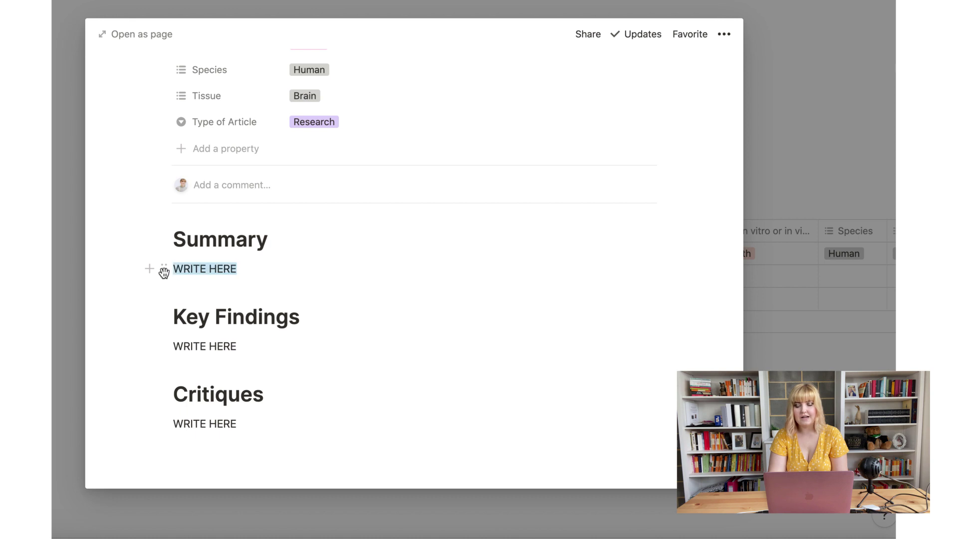
{"action": "left_click_drag", "start_coordinate": [244, 341], "coordinate": [167, 333]}
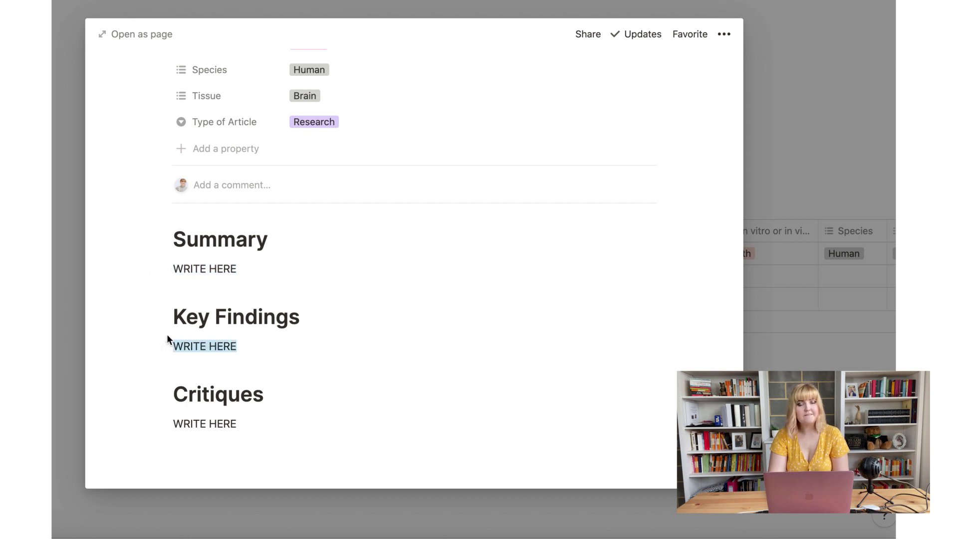
{"action": "left_click_drag", "start_coordinate": [161, 418], "coordinate": [324, 420]}
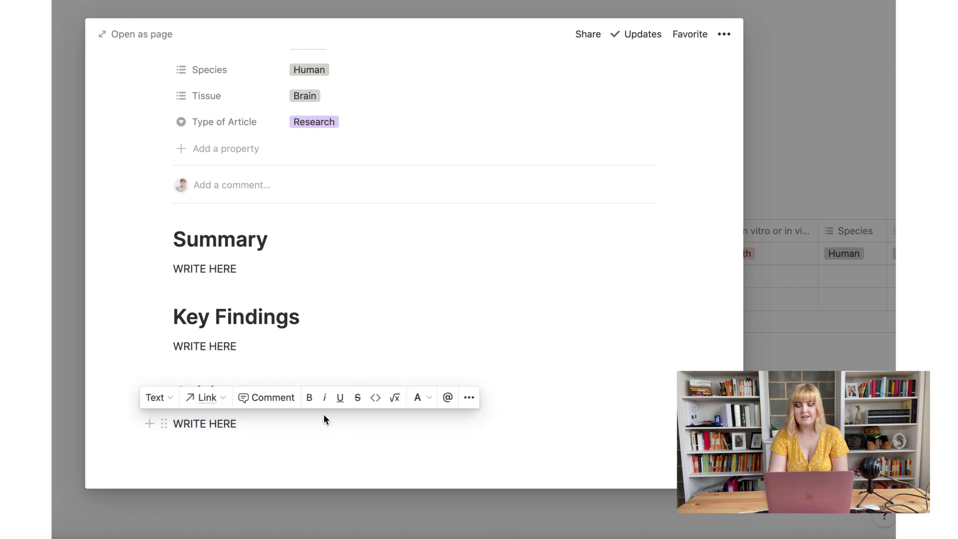
{"action": "scroll", "coordinate": [423, 439], "scroll_direction": "up", "scroll_amount": 5}
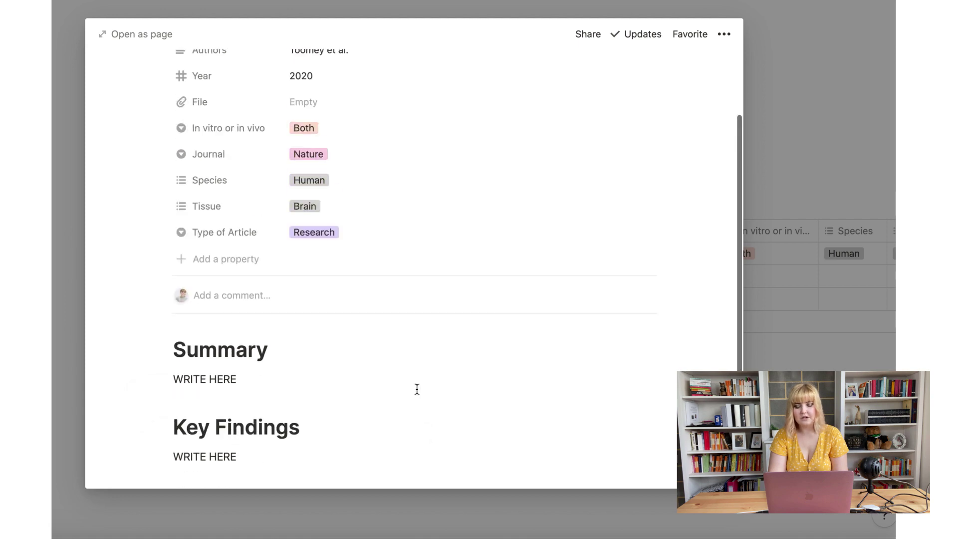
{"action": "left_click", "coordinate": [798, 290]}
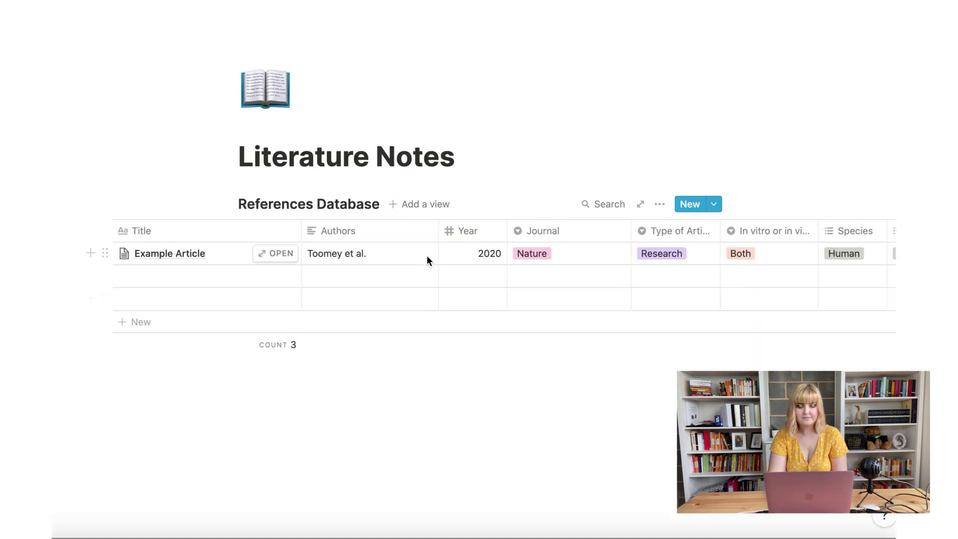
Step: Examine the columns of the References Database on the Literature Notes page, from Title through to Species and Tissue
{"action": "scroll", "coordinate": [427, 256], "scroll_direction": "right", "scroll_amount": 5}
{"action": "scroll", "coordinate": [427, 255], "scroll_direction": "left", "scroll_amount": 5}
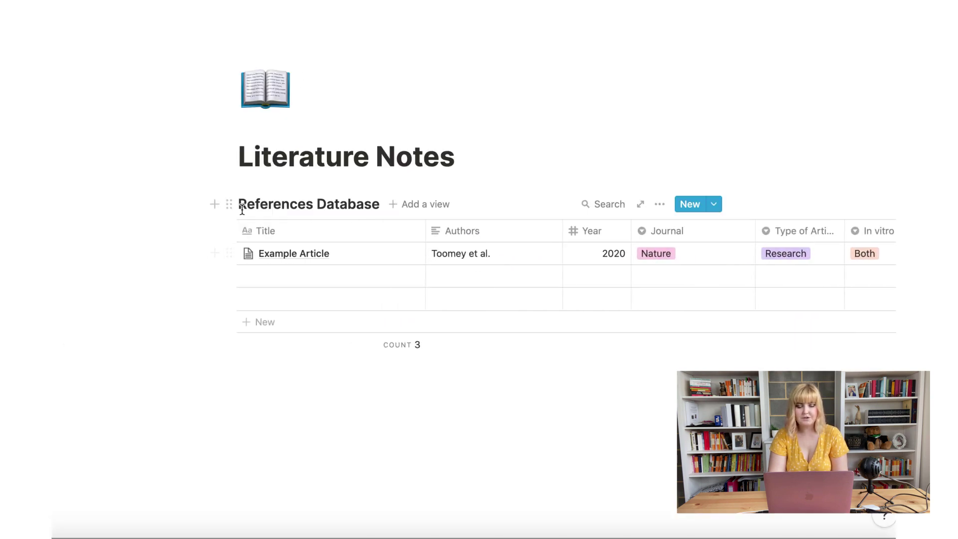
{"action": "scroll", "coordinate": [305, 286], "scroll_direction": "down", "scroll_amount": 1}
{"action": "scroll", "coordinate": [306, 290], "scroll_direction": "up", "scroll_amount": 1}
{"action": "scroll", "coordinate": [305, 289], "scroll_direction": "right", "scroll_amount": 3}
{"action": "scroll", "coordinate": [305, 289], "scroll_direction": "left", "scroll_amount": 4}
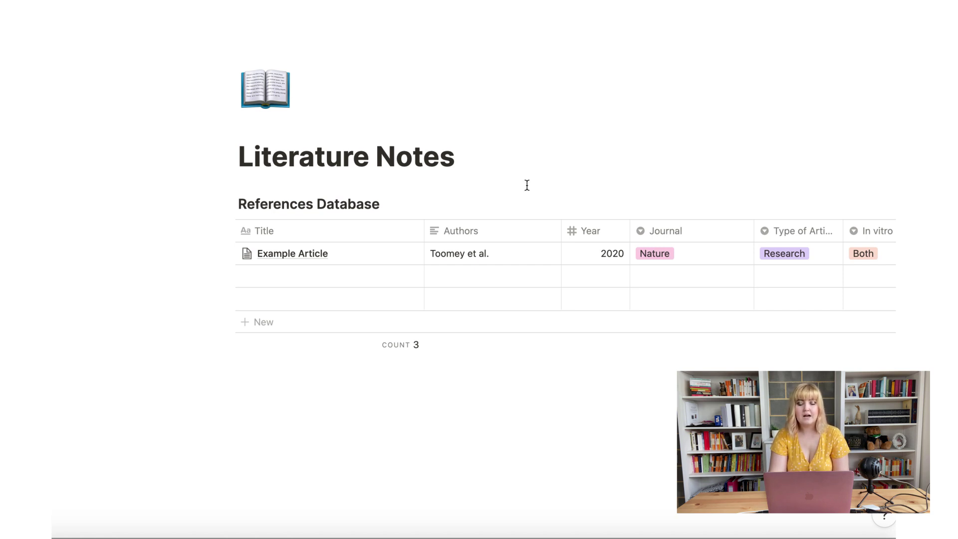
{"action": "scroll", "coordinate": [485, 283], "scroll_direction": "down", "scroll_amount": 1}
{"action": "scroll", "coordinate": [485, 284], "scroll_direction": "right", "scroll_amount": 10}
{"action": "scroll", "coordinate": [549, 234], "scroll_direction": "left", "scroll_amount": 5}
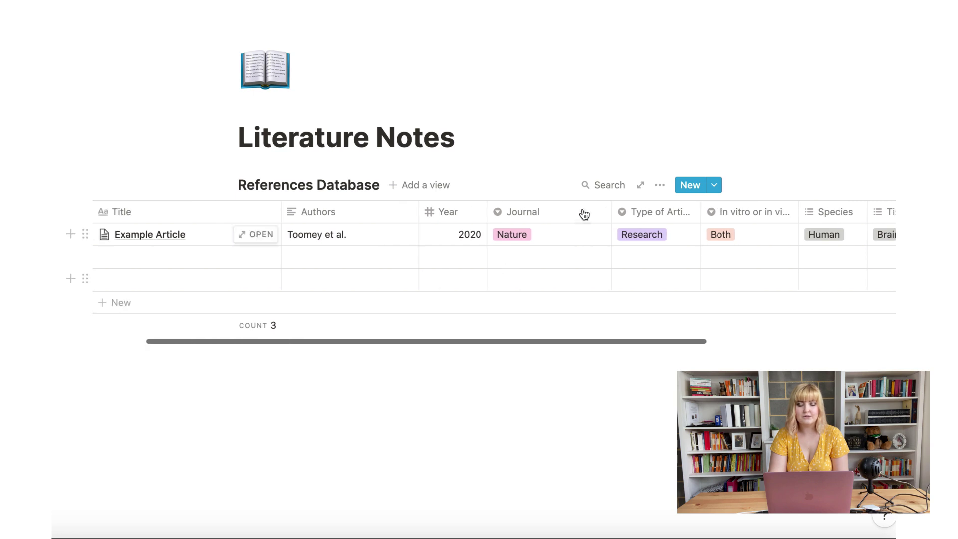
{"action": "scroll", "coordinate": [606, 200], "scroll_direction": "up", "scroll_amount": 1}
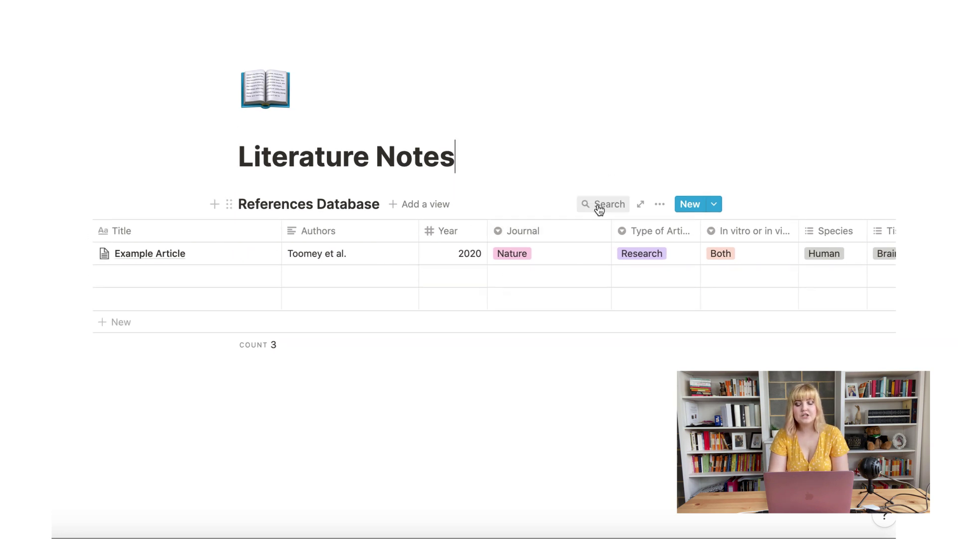
Step: Search the References Database for "nature" and clear the search text
{"action": "left_click", "coordinate": [599, 208]}
{"action": "type", "text": "nature"}
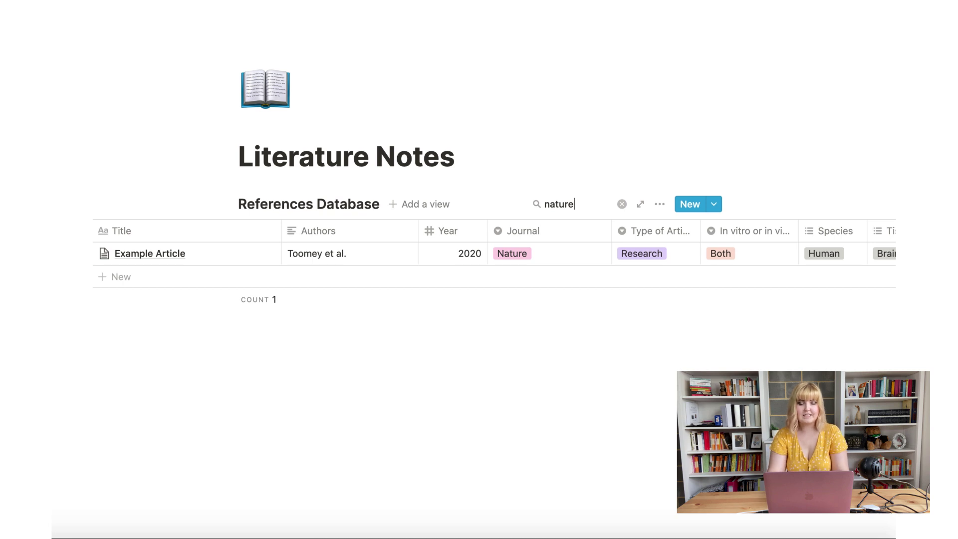
{"action": "key", "text": "BackSpace"}
{"action": "key", "text": "BackSpace"}
{"action": "key", "text": "BackSpace"}
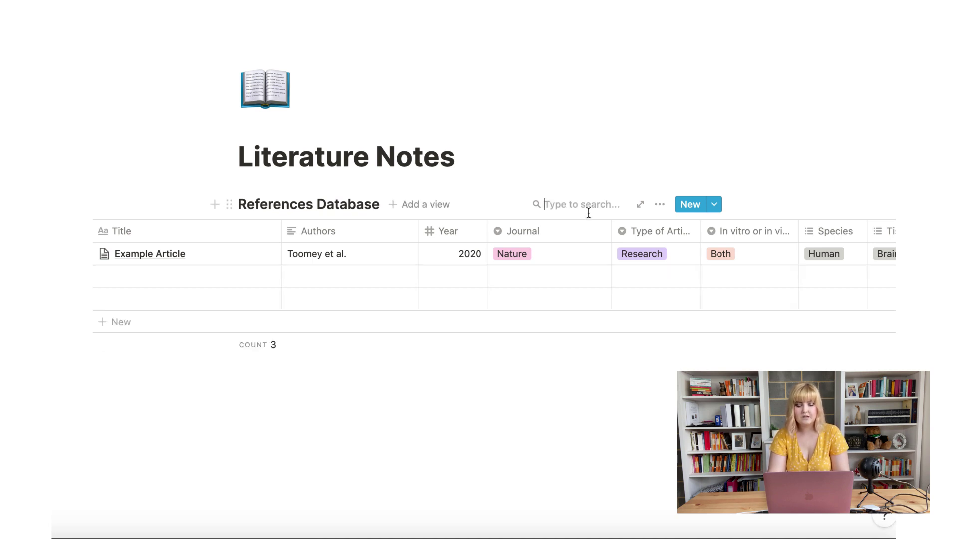
Step: Search the References Database by the example author's surname, and clear and leave the search
{"action": "key", "text": "Escape"}
{"action": "left_click", "coordinate": [595, 208]}
{"action": "type", "text": "toomey"}
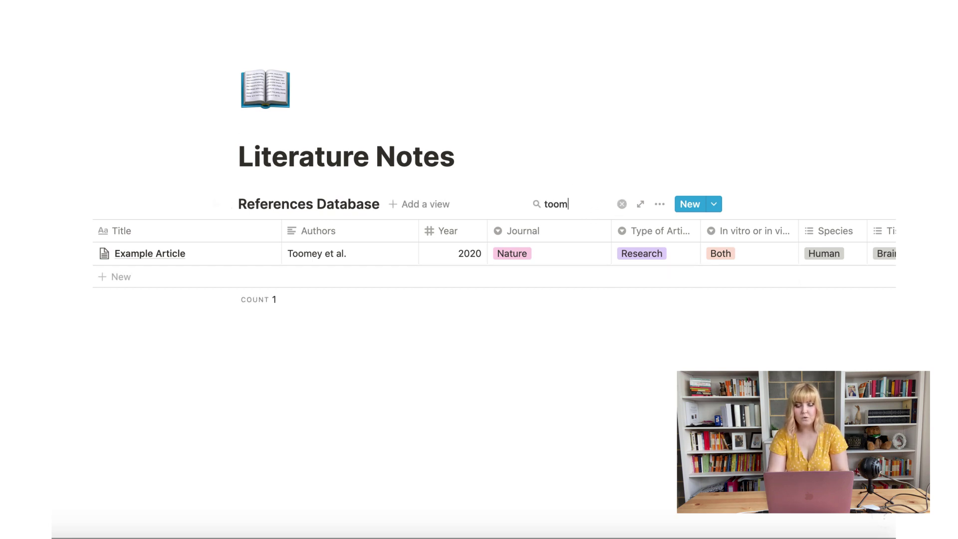
{"action": "key", "text": "BackSpace"}
{"action": "key", "text": "BackSpace"}
{"action": "key", "text": "BackSpace"}
{"action": "key", "text": "BackSpace"}
{"action": "key", "text": "BackSpace"}
{"action": "key", "text": "BackSpace"}
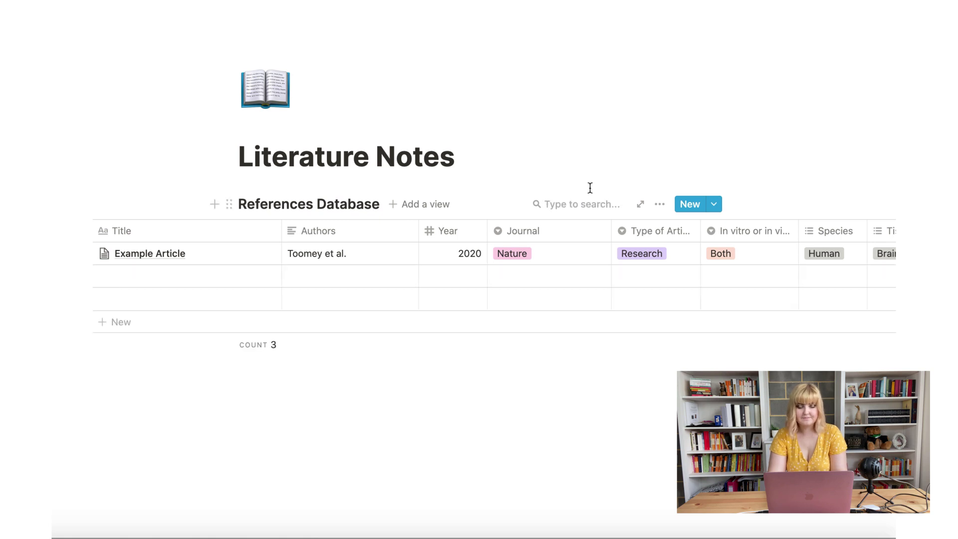
{"action": "left_click", "coordinate": [576, 174]}
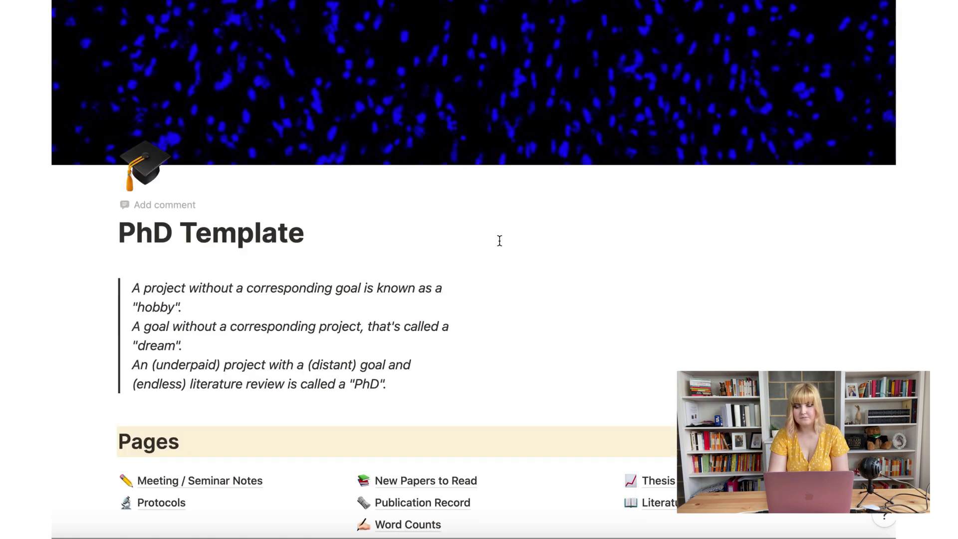
Step: Open the Word Counts page from the Pages section of the PhD Template page
{"action": "scroll", "coordinate": [499, 244], "scroll_direction": "down", "scroll_amount": 5}
{"action": "scroll", "coordinate": [499, 246], "scroll_direction": "down", "scroll_amount": 2}
{"action": "left_click", "coordinate": [400, 184]}
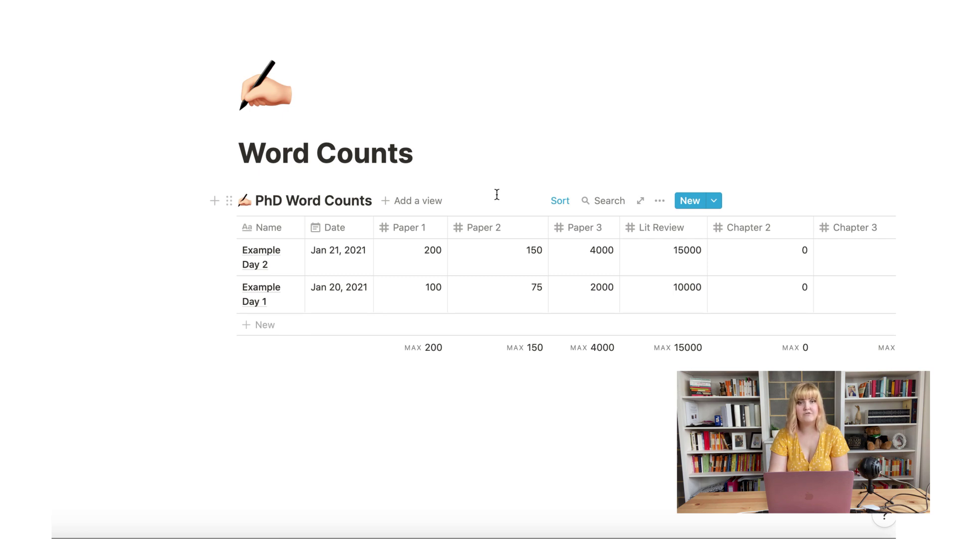
Step: Examine the PhD Word Counts table across the daily entries, the paper and chapter columns, and the total and daily writing columns
{"action": "scroll", "coordinate": [409, 258], "scroll_direction": "right", "scroll_amount": 5}
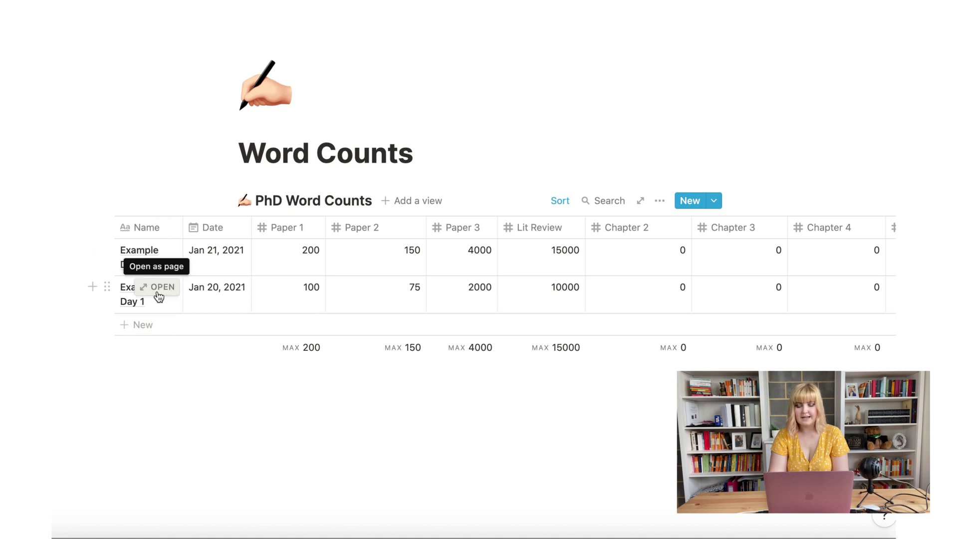
{"action": "scroll", "coordinate": [468, 297], "scroll_direction": "right", "scroll_amount": 10}
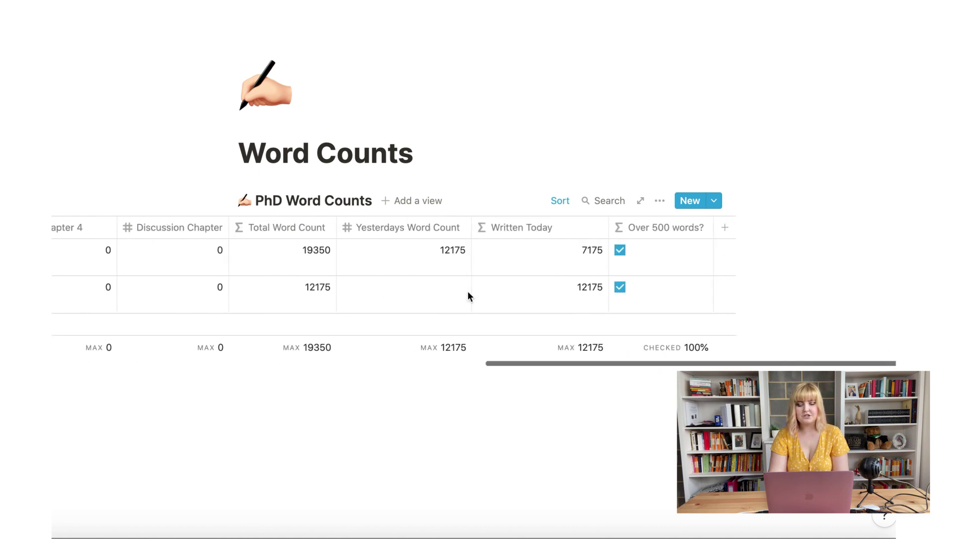
{"action": "scroll", "coordinate": [549, 302], "scroll_direction": "left", "scroll_amount": 10}
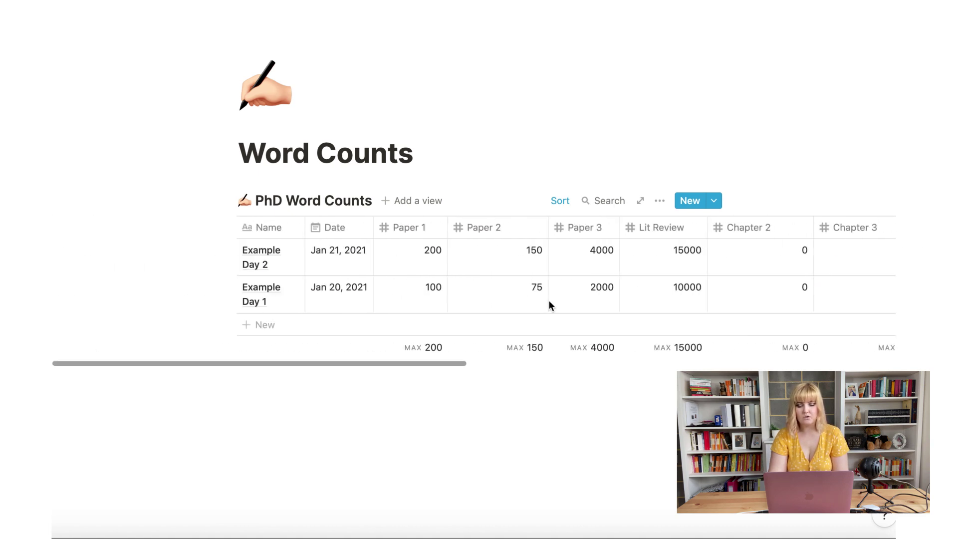
{"action": "mouse_move", "coordinate": [290, 265]}
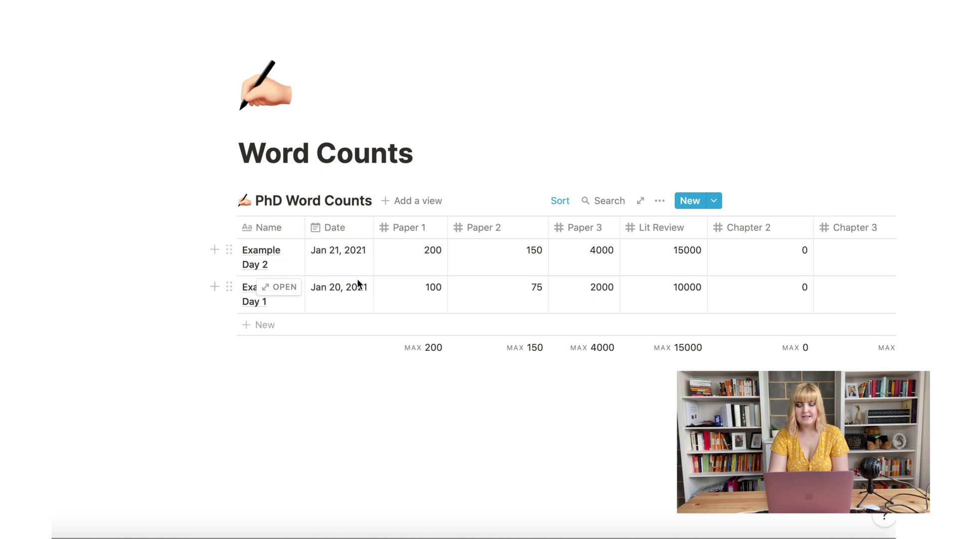
{"action": "scroll", "coordinate": [391, 255], "scroll_direction": "right", "scroll_amount": 3}
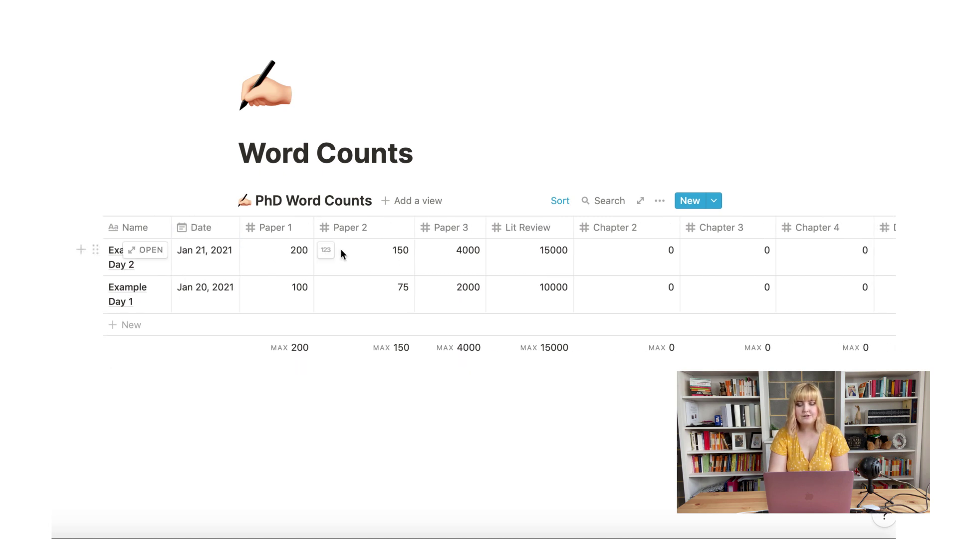
{"action": "scroll", "coordinate": [345, 251], "scroll_direction": "right", "scroll_amount": 3}
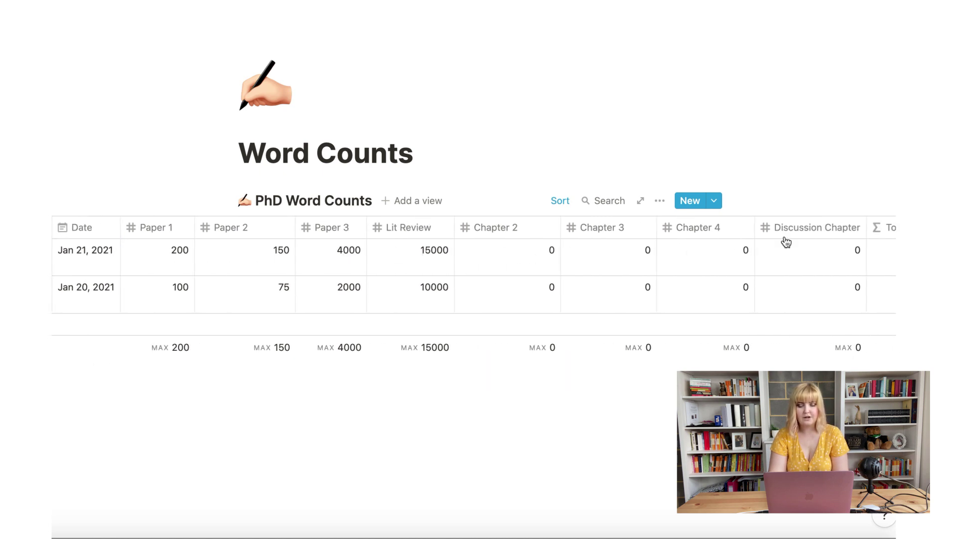
{"action": "scroll", "coordinate": [858, 242], "scroll_direction": "right", "scroll_amount": 3}
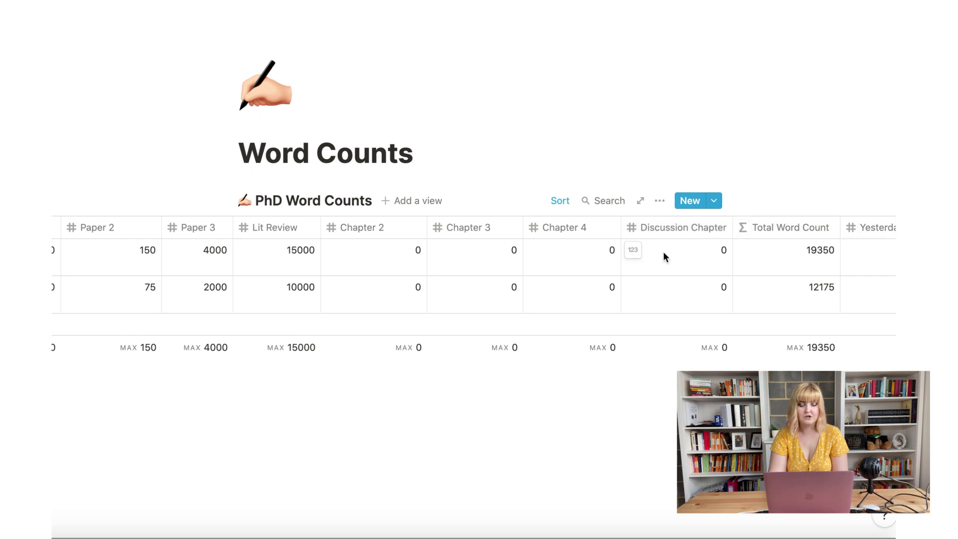
{"action": "scroll", "coordinate": [663, 251], "scroll_direction": "left", "scroll_amount": 10}
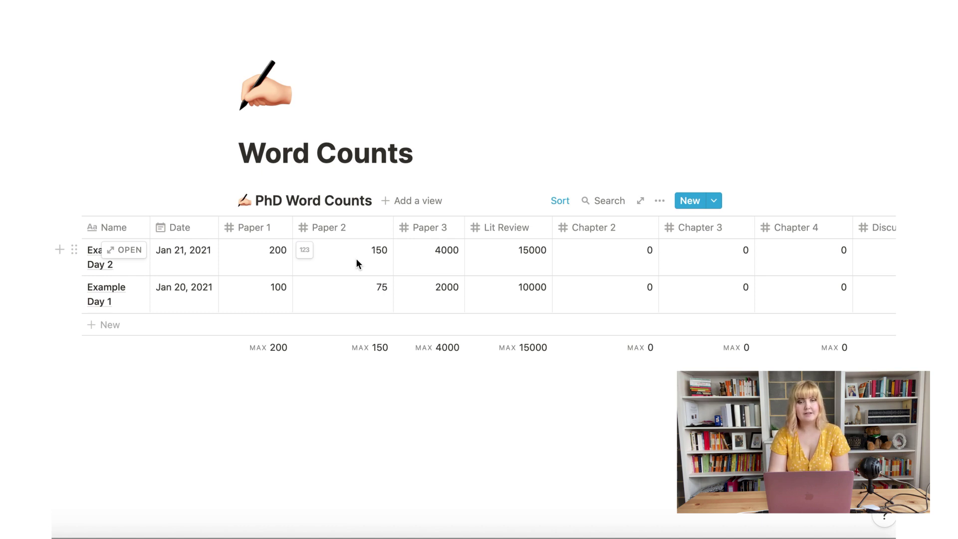
{"action": "scroll", "coordinate": [370, 298], "scroll_direction": "right", "scroll_amount": 10}
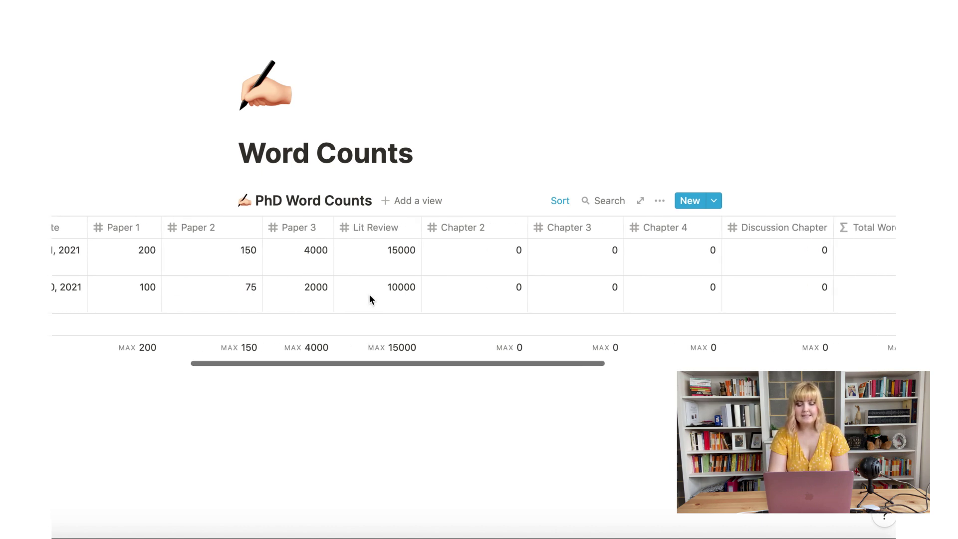
Step: Inspect the formula behind the "Over 500 words?" column of the PhD Word Counts table and review the table's columns
{"action": "scroll", "coordinate": [370, 295], "scroll_direction": "right", "scroll_amount": 2}
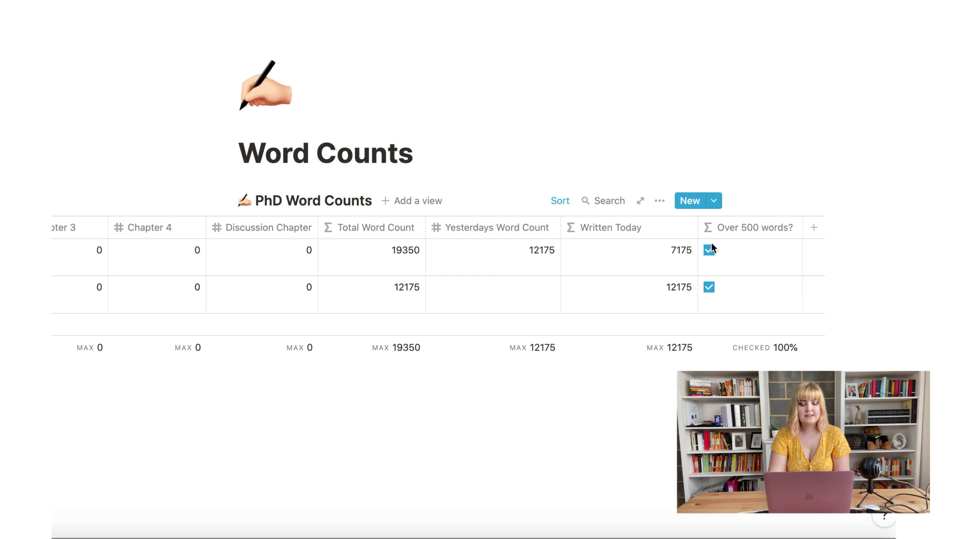
{"action": "left_click", "coordinate": [744, 227]}
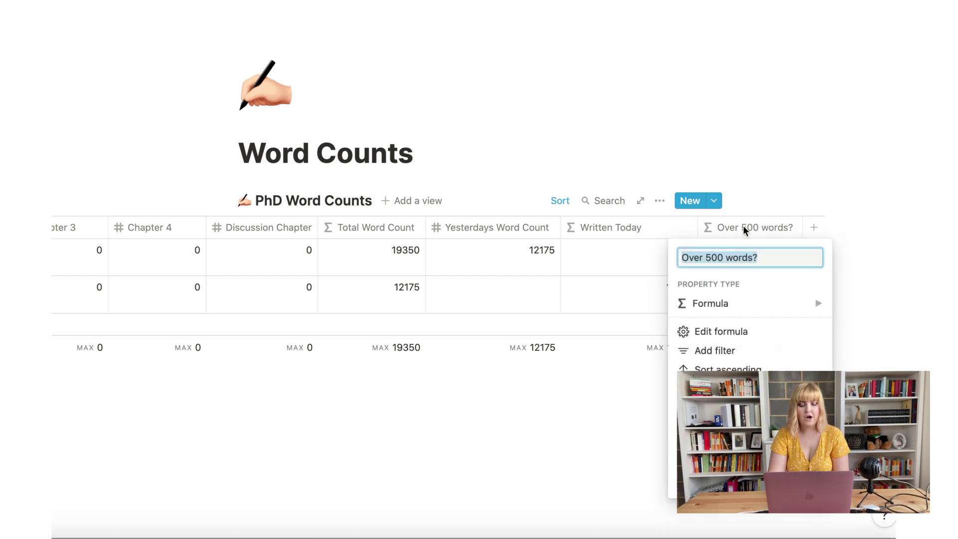
{"action": "left_click", "coordinate": [712, 309]}
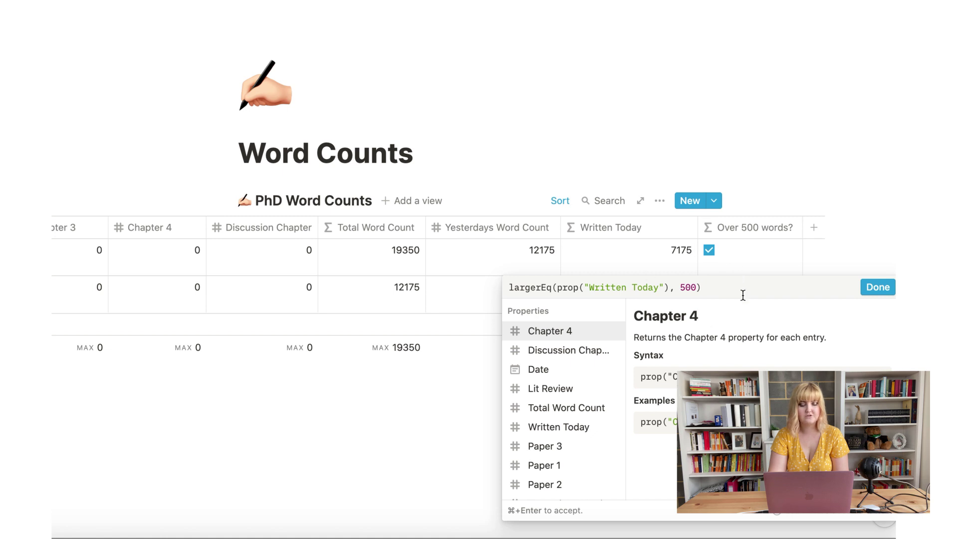
{"action": "left_click", "coordinate": [878, 287]}
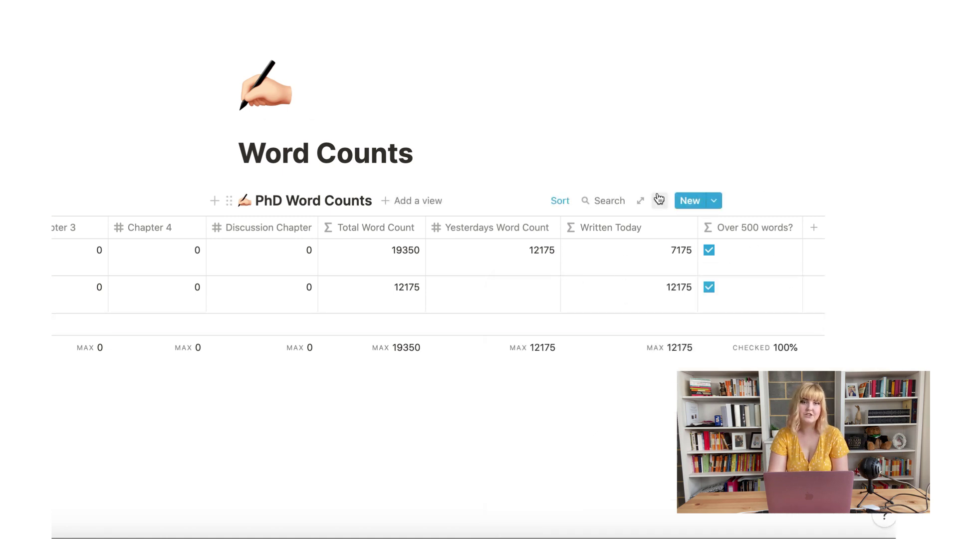
{"action": "scroll", "coordinate": [628, 265], "scroll_direction": "left", "scroll_amount": 5}
{"action": "scroll", "coordinate": [628, 265], "scroll_direction": "right", "scroll_amount": 7}
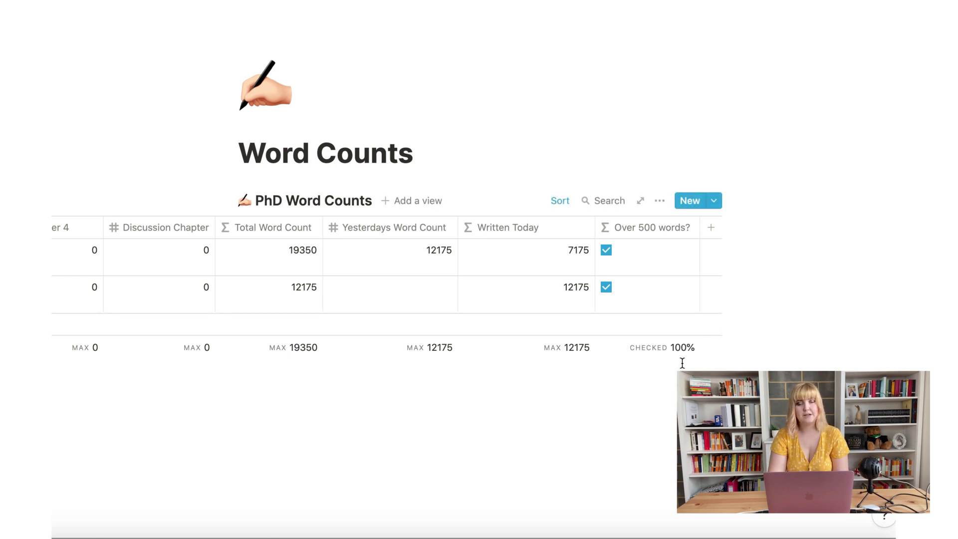
{"action": "scroll", "coordinate": [717, 333], "scroll_direction": "left", "scroll_amount": 15}
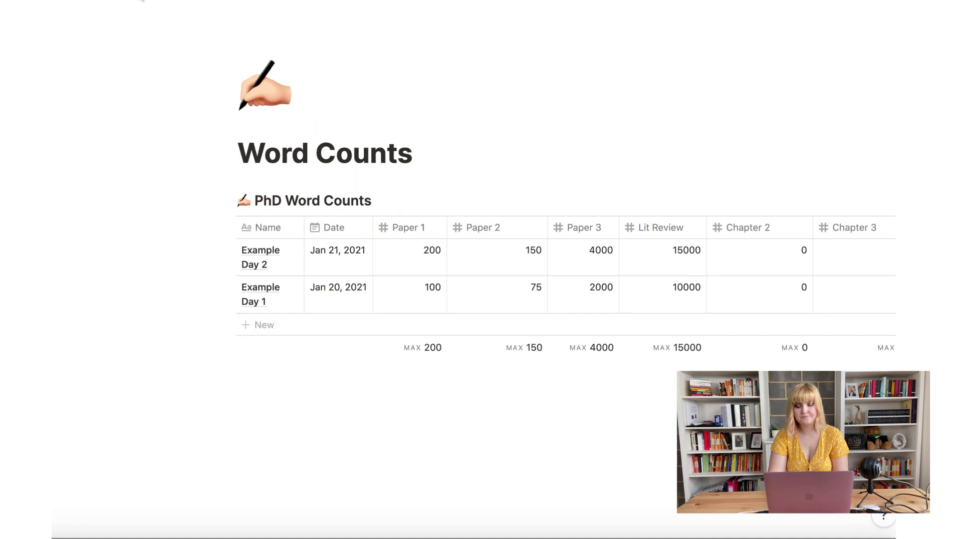
Step: Return to the PhD Template page and open the Paper 1 page under Specific Papers
{"action": "key", "text": "super+bracketleft"}
{"action": "scroll", "coordinate": [363, 158], "scroll_direction": "down", "scroll_amount": 3}
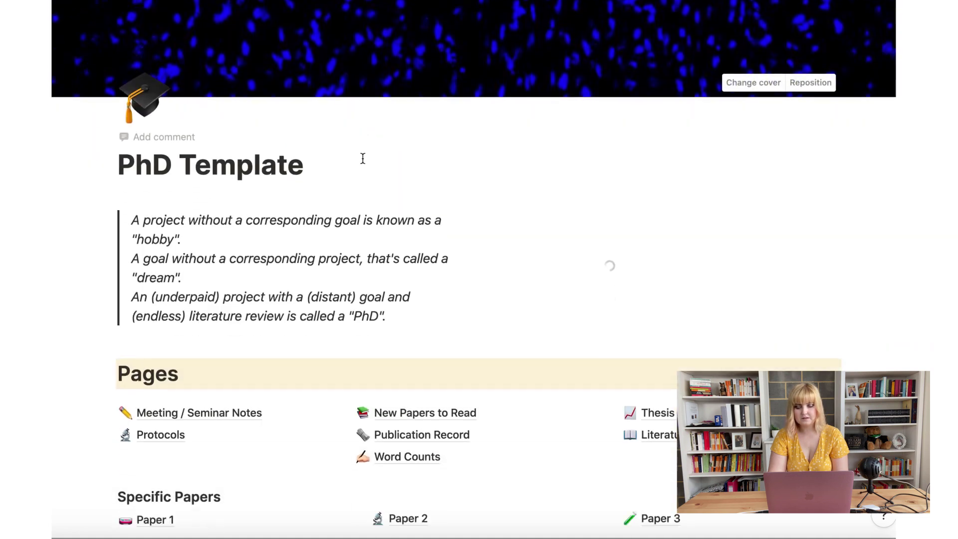
{"action": "scroll", "coordinate": [362, 160], "scroll_direction": "down", "scroll_amount": 3}
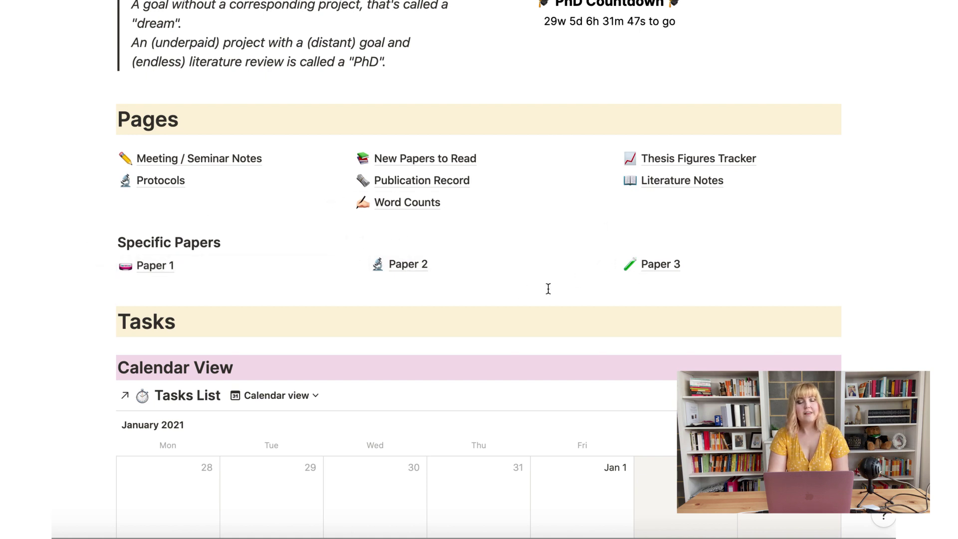
{"action": "left_click", "coordinate": [156, 269]}
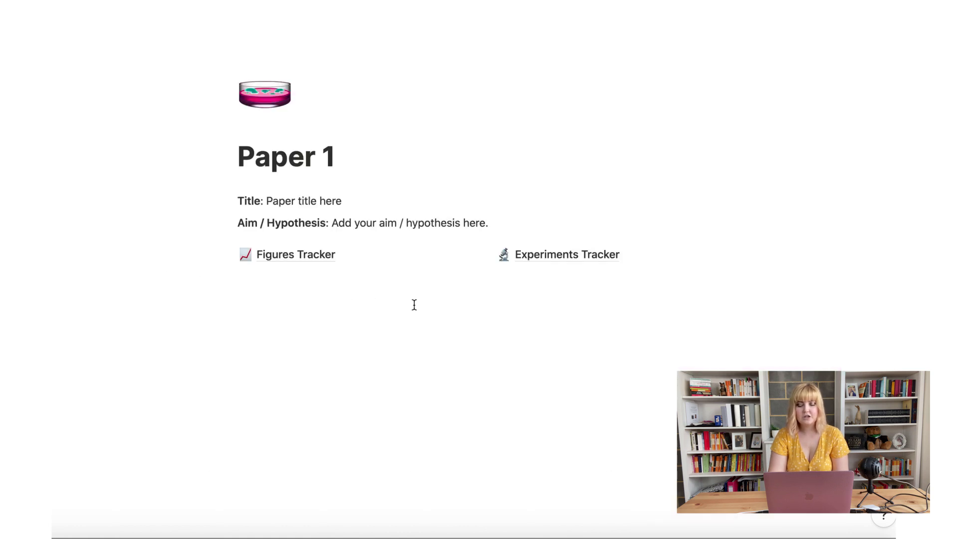
Step: Examine the Title and Aim / Hypothesis placeholder texts on the Paper 1 page
{"action": "left_click_drag", "start_coordinate": [267, 201], "coordinate": [288, 200]}
{"action": "left_click", "coordinate": [382, 202]}
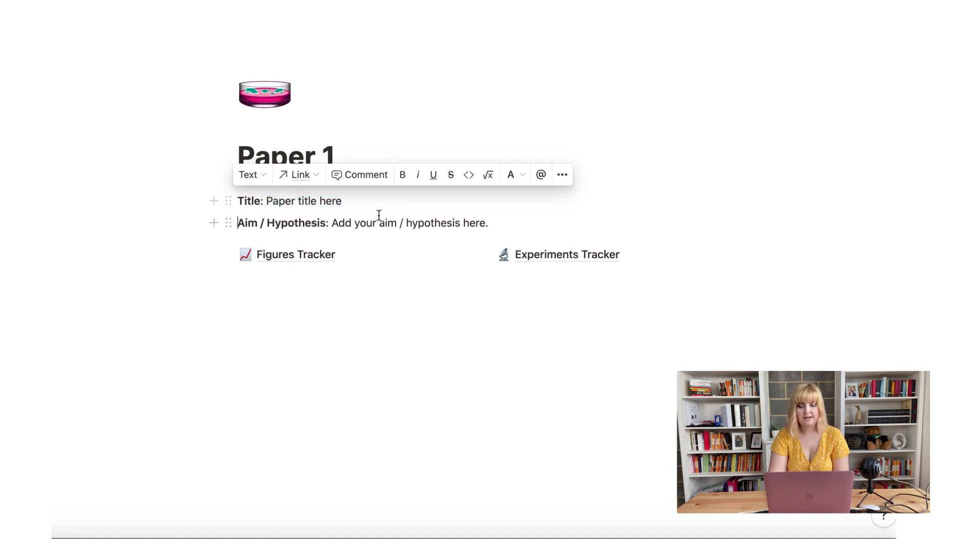
{"action": "left_click", "coordinate": [333, 220]}
{"action": "left_click_drag", "start_coordinate": [383, 223], "coordinate": [499, 230]}
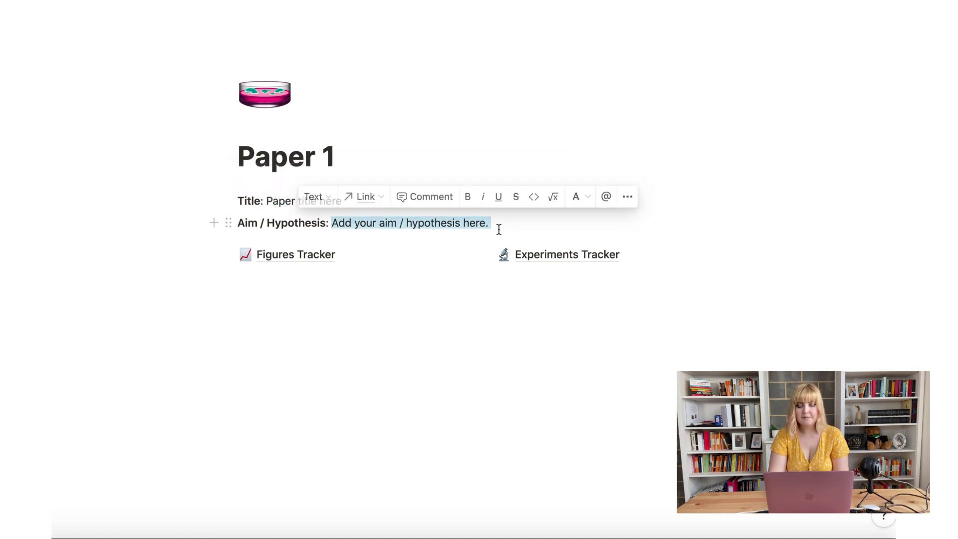
{"action": "left_click", "coordinate": [498, 229]}
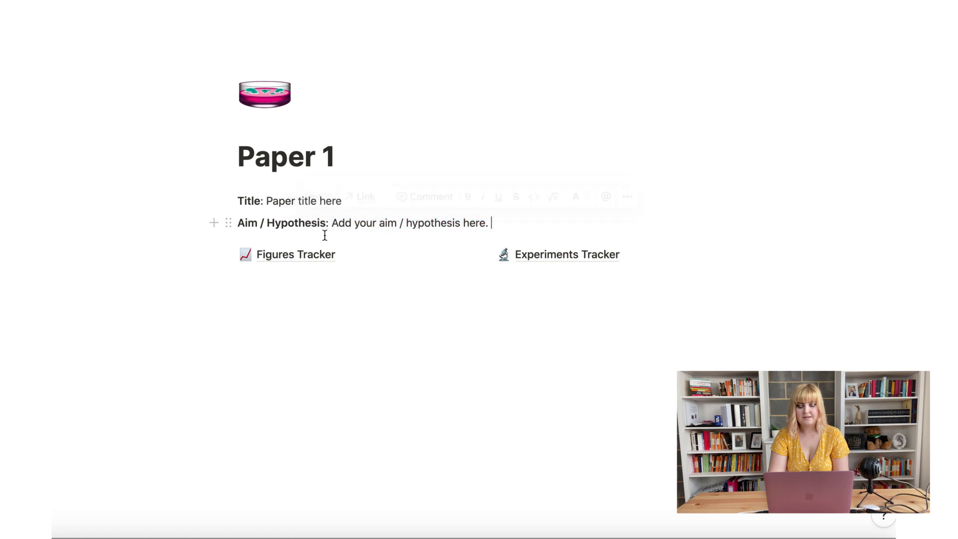
Step: Open the Figures Tracker of Paper 1 and switch the Figures database to Board view
{"action": "left_click", "coordinate": [296, 256]}
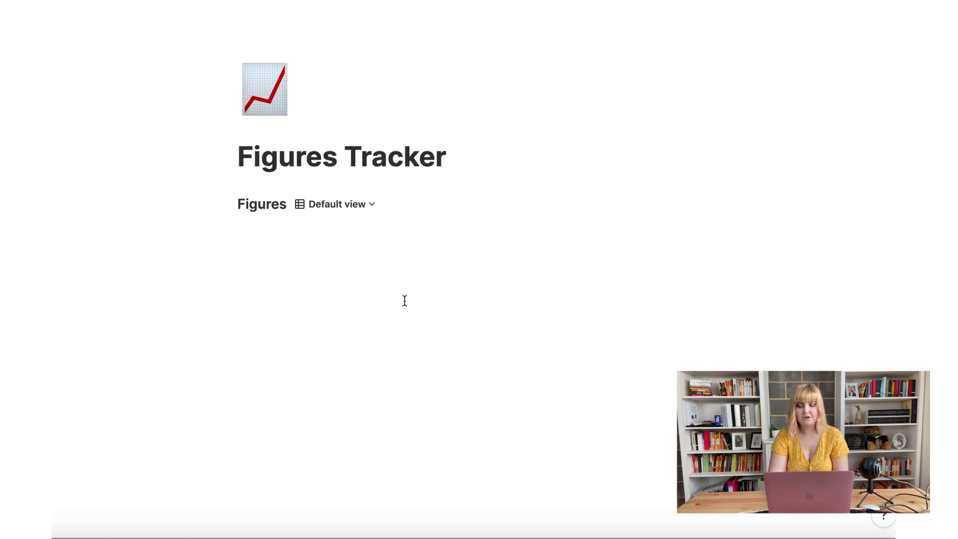
{"action": "left_click", "coordinate": [343, 194]}
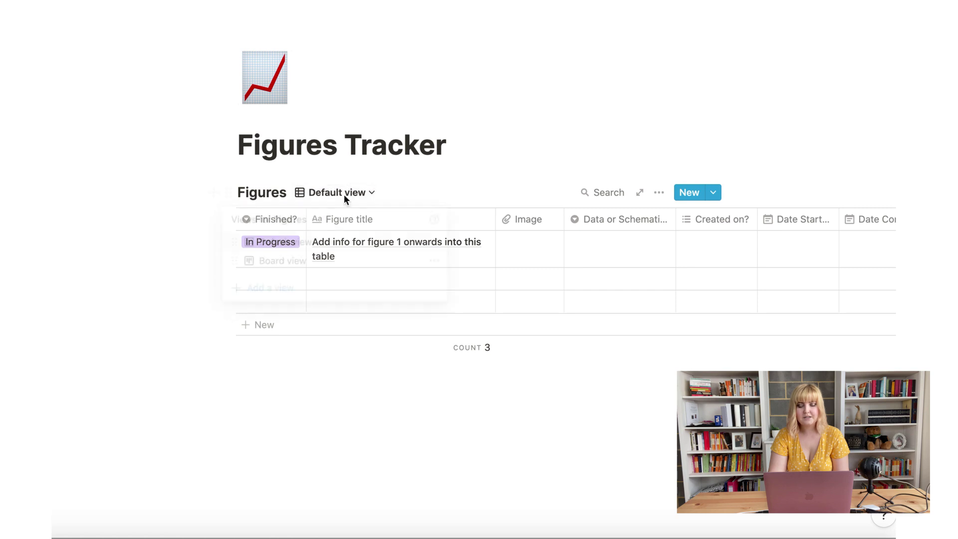
{"action": "left_click", "coordinate": [329, 263]}
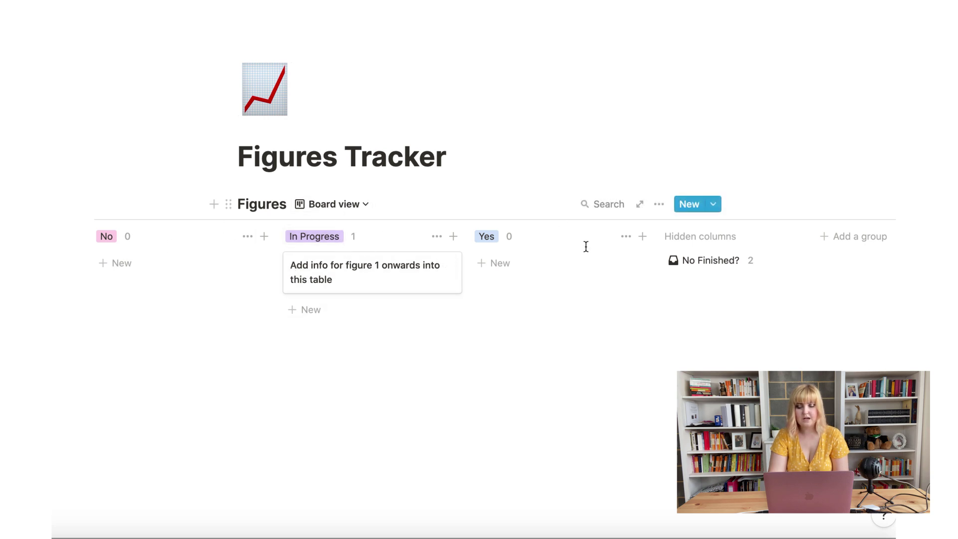
Step: Open the figure card in the In Progress column and retitle it "figure 1. Example Figure"
{"action": "left_click", "coordinate": [451, 282]}
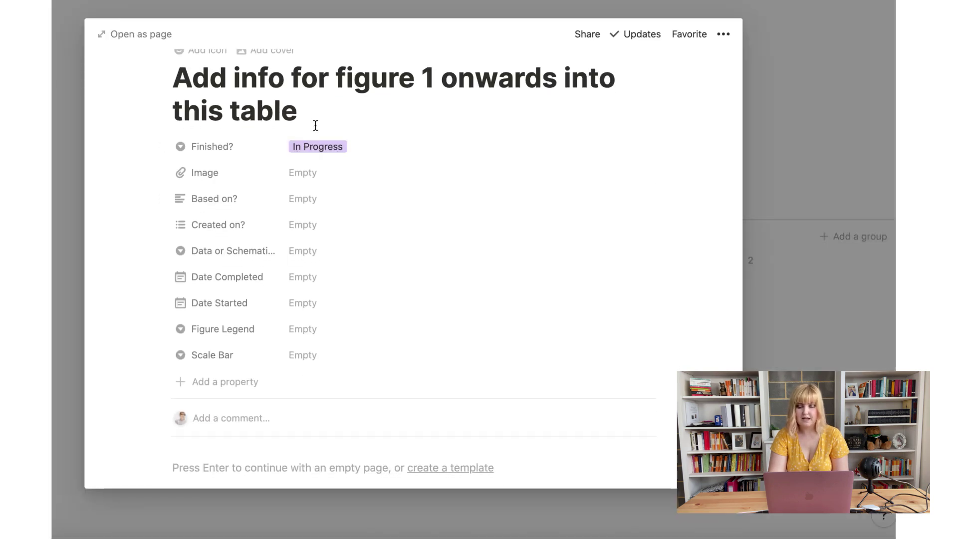
{"action": "left_click_drag", "start_coordinate": [315, 124], "coordinate": [209, 90]}
{"action": "type", "text": "f"}
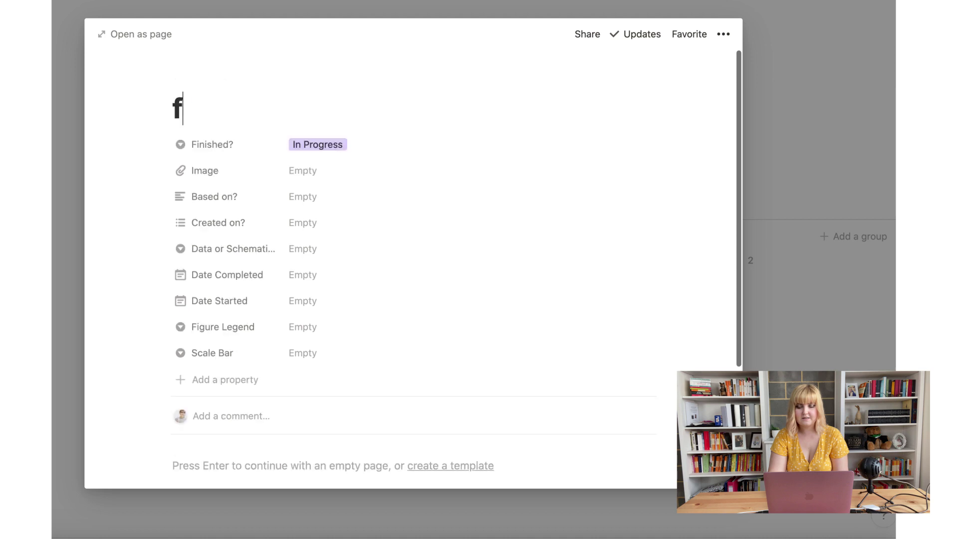
{"action": "type", "text": "igure 1. Example Figure"}
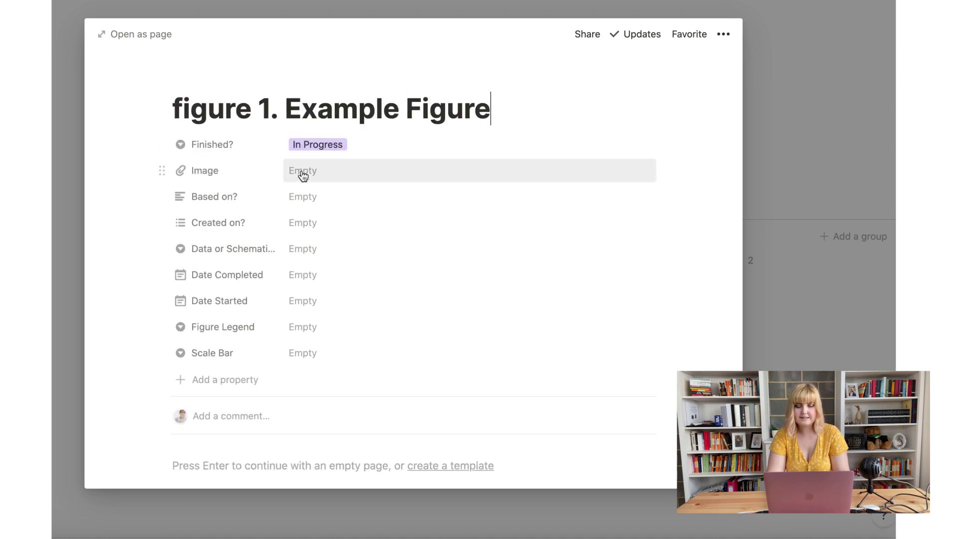
Step: Examine the example figure's Based on? field and the available options for Created on? and Data or Schematic
{"action": "left_click", "coordinate": [315, 200]}
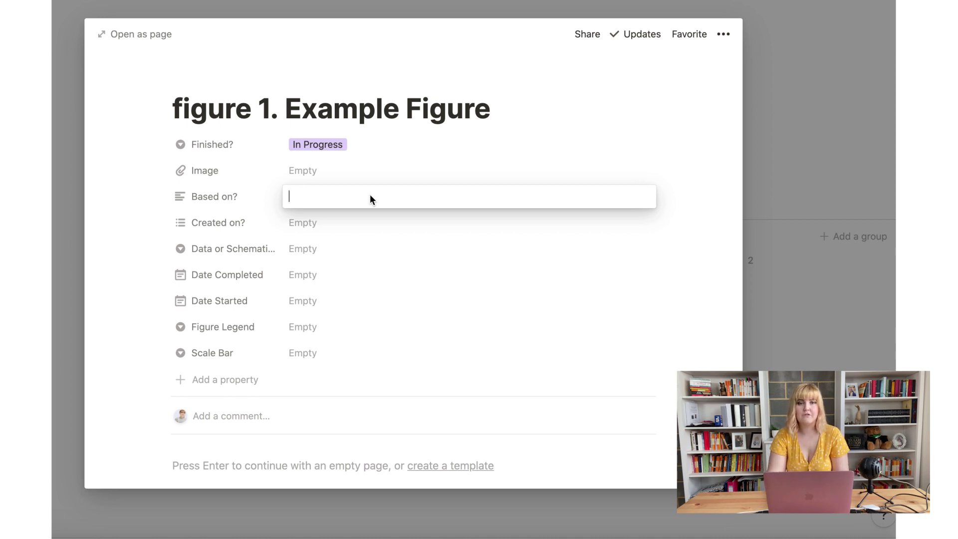
{"action": "left_click", "coordinate": [381, 229]}
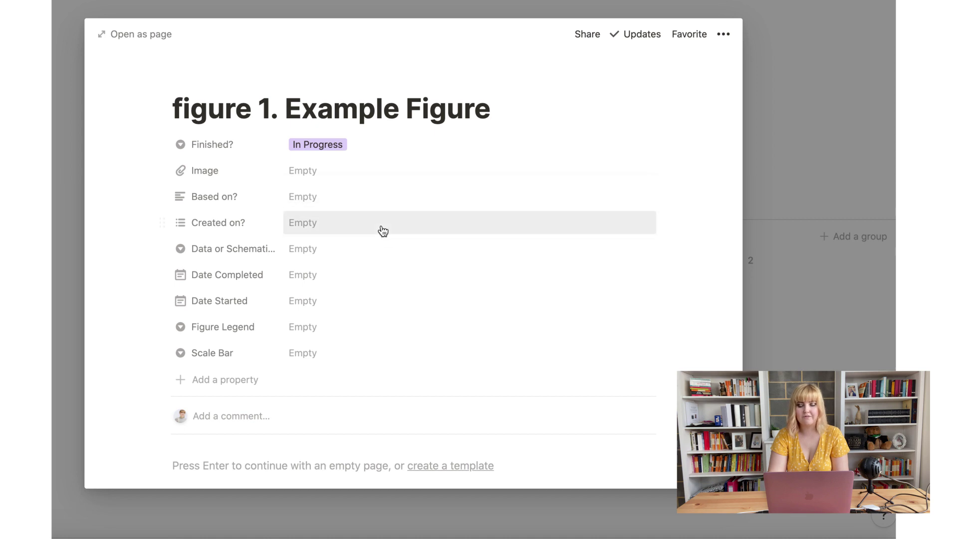
{"action": "left_click", "coordinate": [381, 229]}
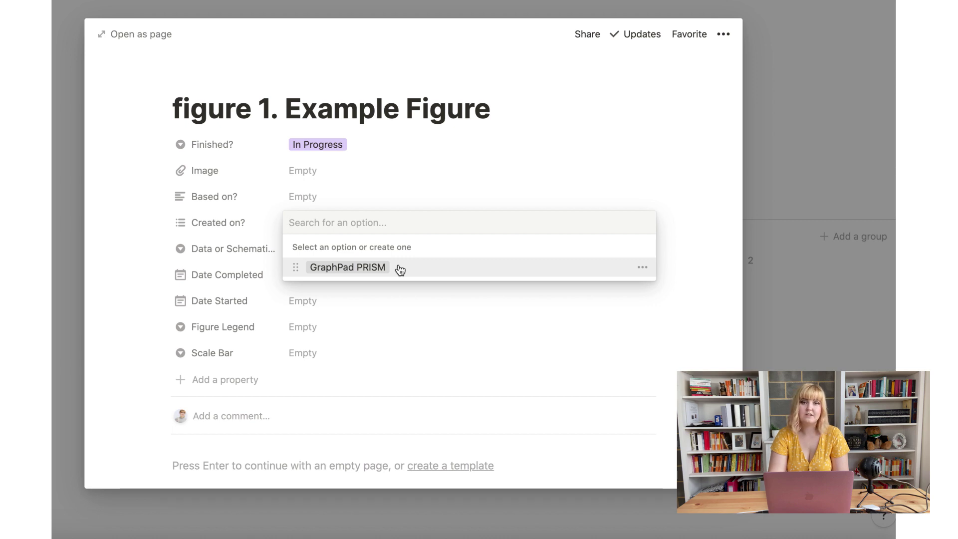
{"action": "left_click", "coordinate": [433, 194]}
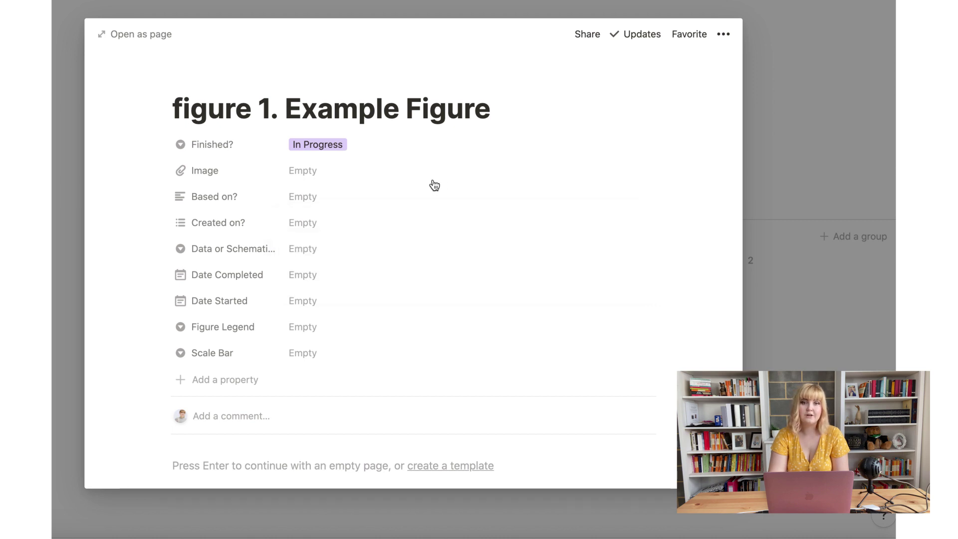
{"action": "left_click", "coordinate": [327, 253]}
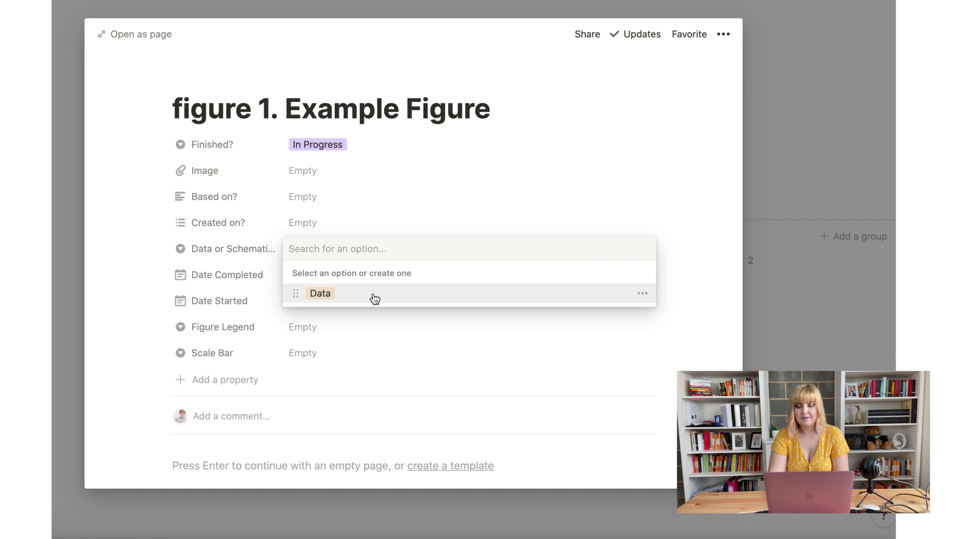
{"action": "left_click", "coordinate": [408, 220]}
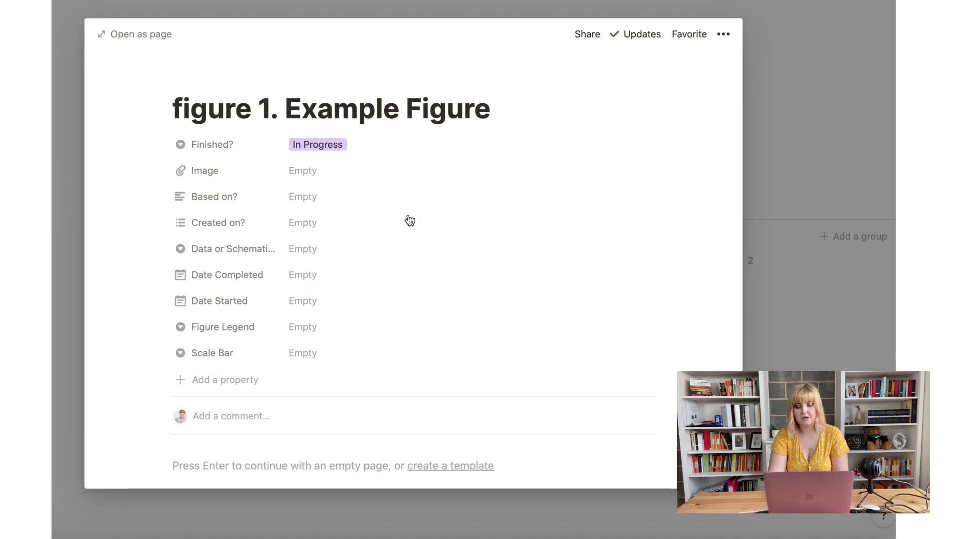
Step: Check the example figure's date, Figure Legend and Scale Bar fields, close the card and review the Figures board
{"action": "left_click", "coordinate": [343, 287]}
{"action": "key", "text": "Escape"}
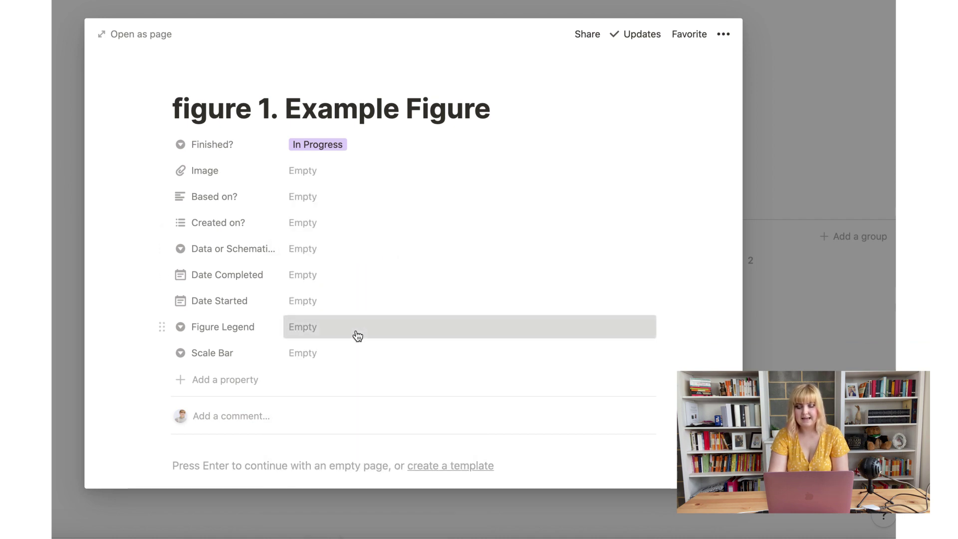
{"action": "left_click", "coordinate": [357, 334]}
{"action": "key", "text": "Escape"}
{"action": "left_click", "coordinate": [352, 353]}
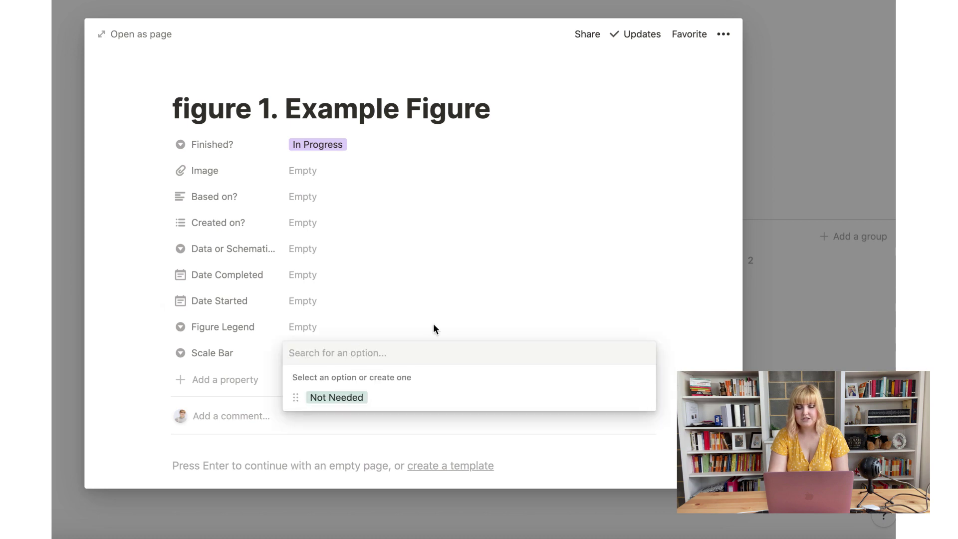
{"action": "key", "text": "Escape"}
{"action": "left_click", "coordinate": [785, 353]}
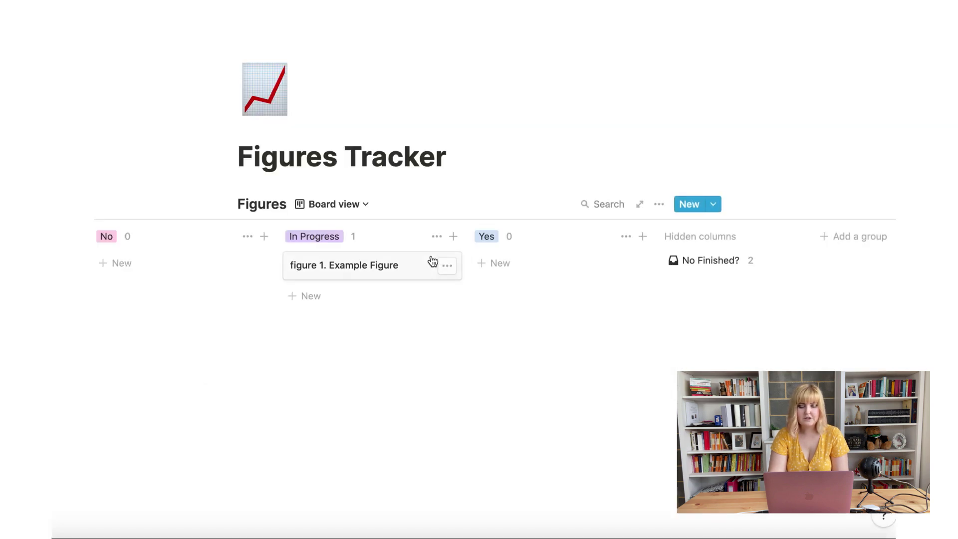
{"action": "scroll", "coordinate": [432, 262], "scroll_direction": "right", "scroll_amount": 4}
{"action": "scroll", "coordinate": [430, 261], "scroll_direction": "left", "scroll_amount": 7}
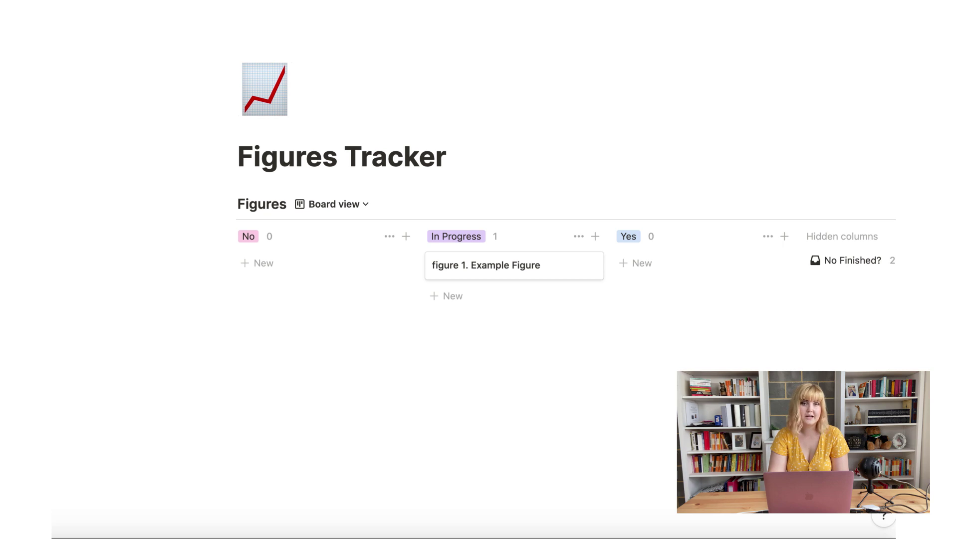
Step: Return to the Paper 1 page, open its Experiments Tracker and look through the board's status columns
{"action": "key", "text": "super+["}
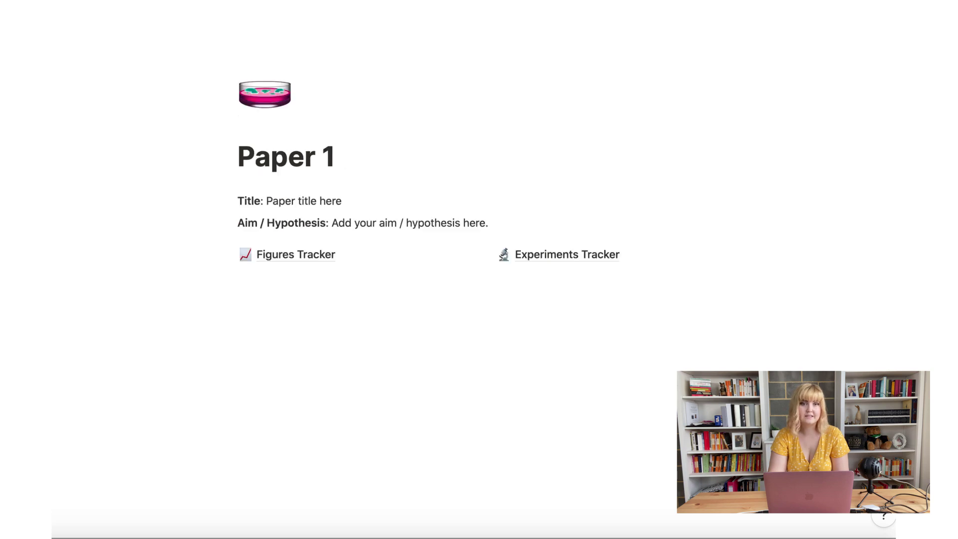
{"action": "left_click", "coordinate": [577, 259]}
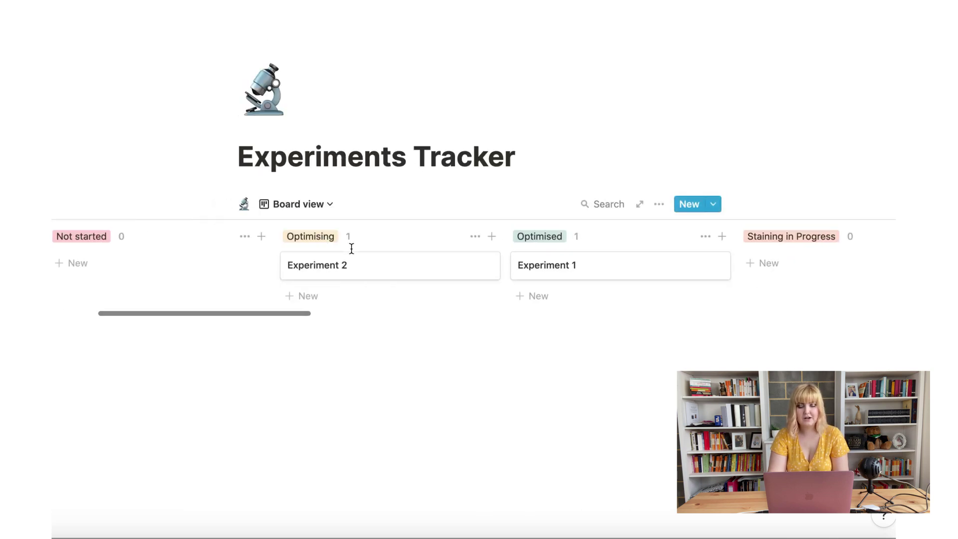
{"action": "scroll", "coordinate": [352, 248], "scroll_direction": "right", "scroll_amount": 15}
{"action": "scroll", "coordinate": [352, 248], "scroll_direction": "left", "scroll_amount": 15}
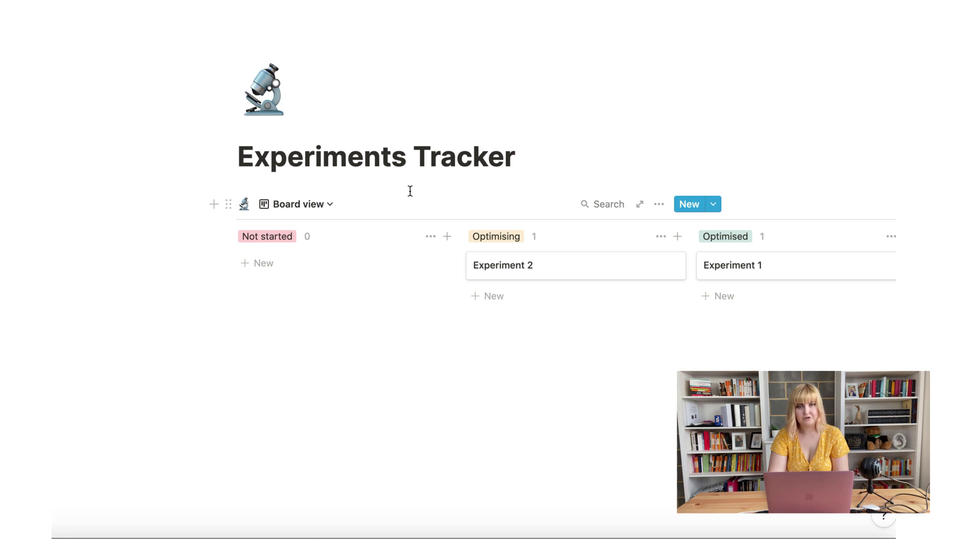
{"action": "scroll", "coordinate": [398, 240], "scroll_direction": "right", "scroll_amount": 3}
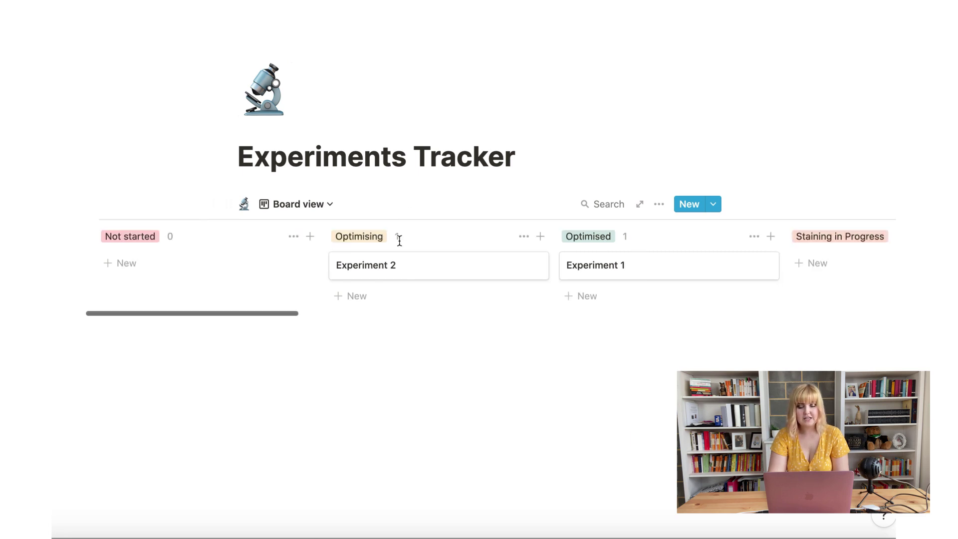
{"action": "scroll", "coordinate": [398, 240], "scroll_direction": "left", "scroll_amount": 3}
Step: Move the Experiment 2 card to Not started and back to Optimising on the Experiments Tracker board
{"action": "left_click_drag", "start_coordinate": [478, 277], "coordinate": [367, 270]}
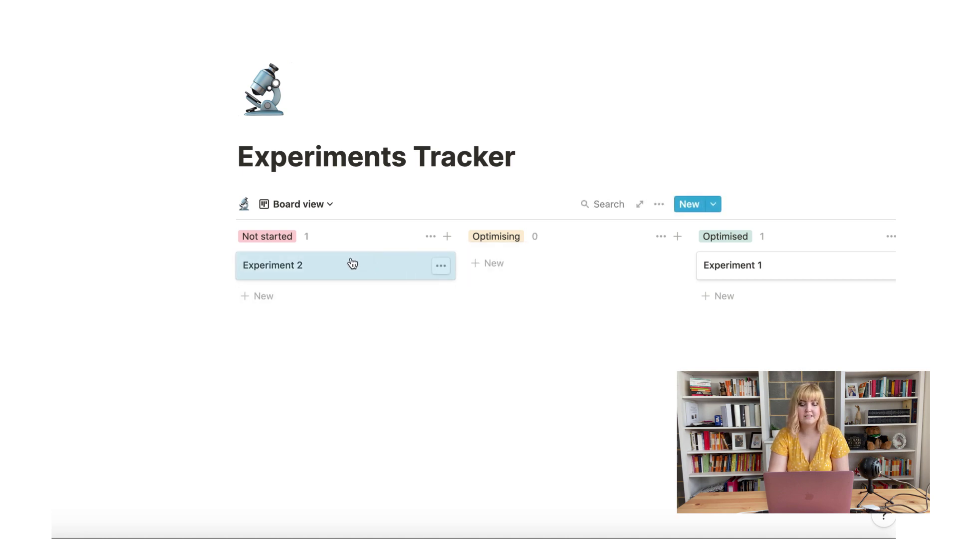
{"action": "left_click_drag", "start_coordinate": [384, 266], "coordinate": [567, 263]}
{"action": "scroll", "coordinate": [579, 310], "scroll_direction": "right", "scroll_amount": 4}
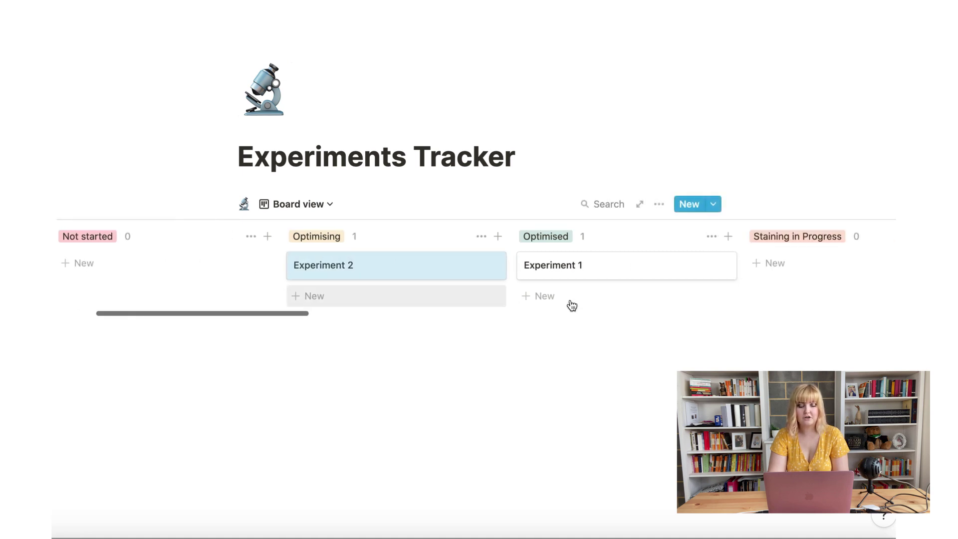
{"action": "left_click", "coordinate": [491, 265]}
{"action": "left_click", "coordinate": [430, 272]}
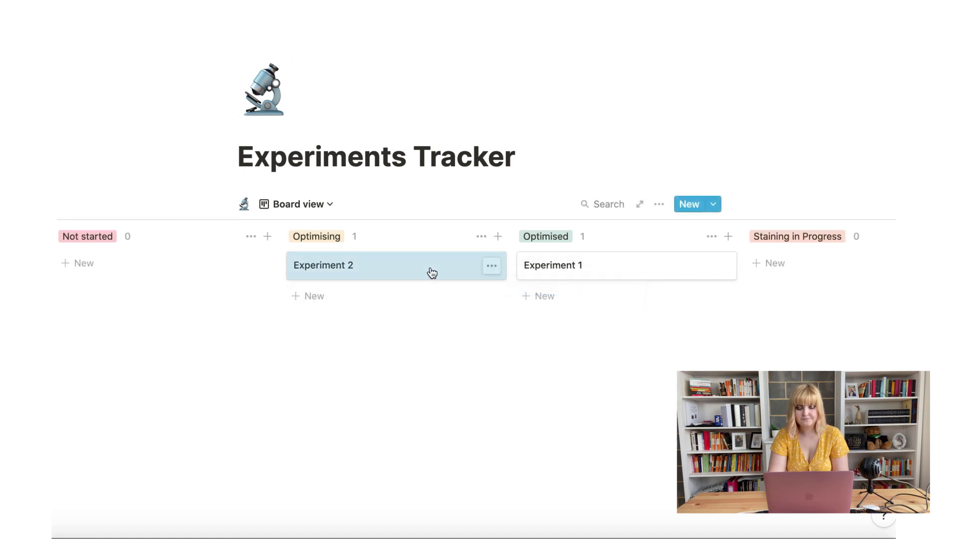
Step: Open the Experiment 2 card and add the lines "Antibodies Used" and "Imaging Settings" to its body, separated by an empty line
{"action": "left_click", "coordinate": [429, 272]}
{"action": "left_click", "coordinate": [298, 247]}
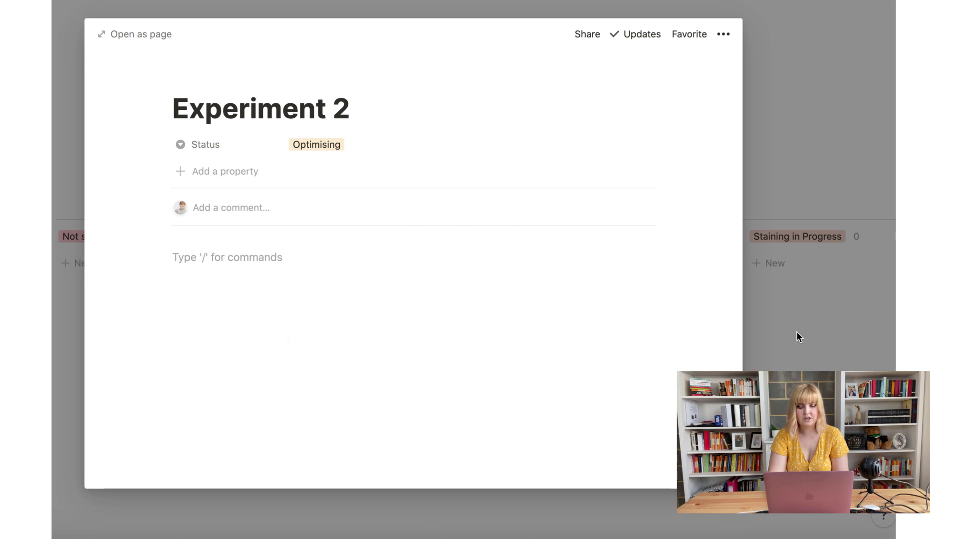
{"action": "type", "text": "Antibodi"}
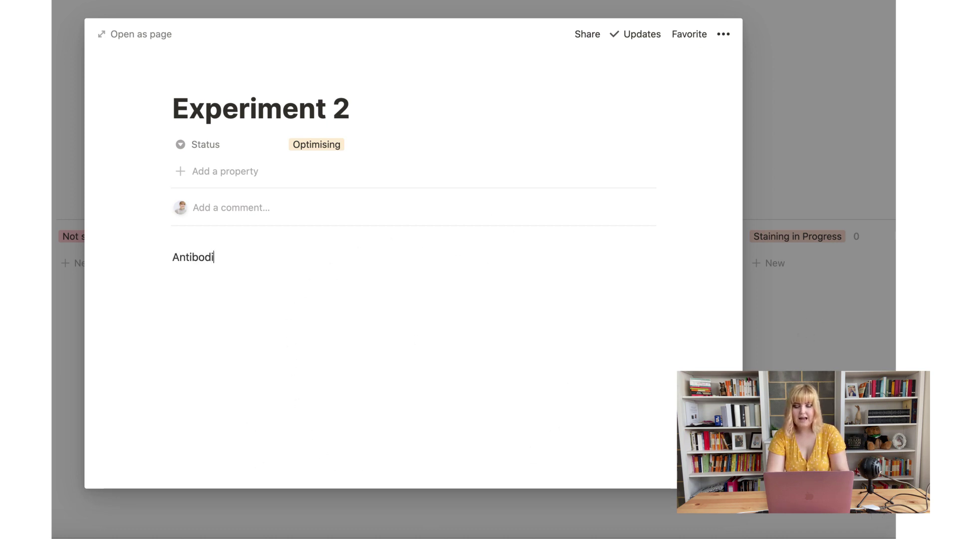
{"action": "type", "text": "es Used"}
{"action": "key", "text": "Return"}
{"action": "key", "text": "Return"}
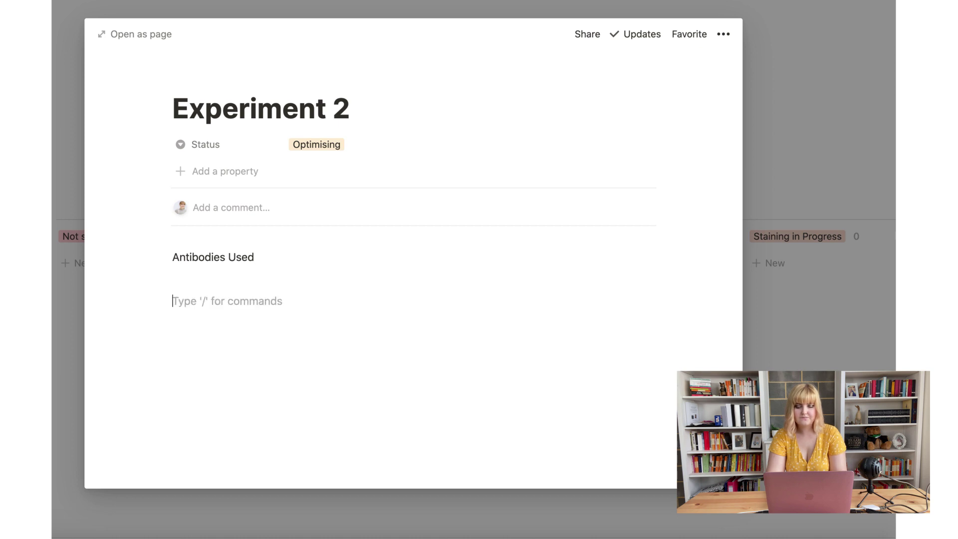
{"action": "type", "text": "Image"}
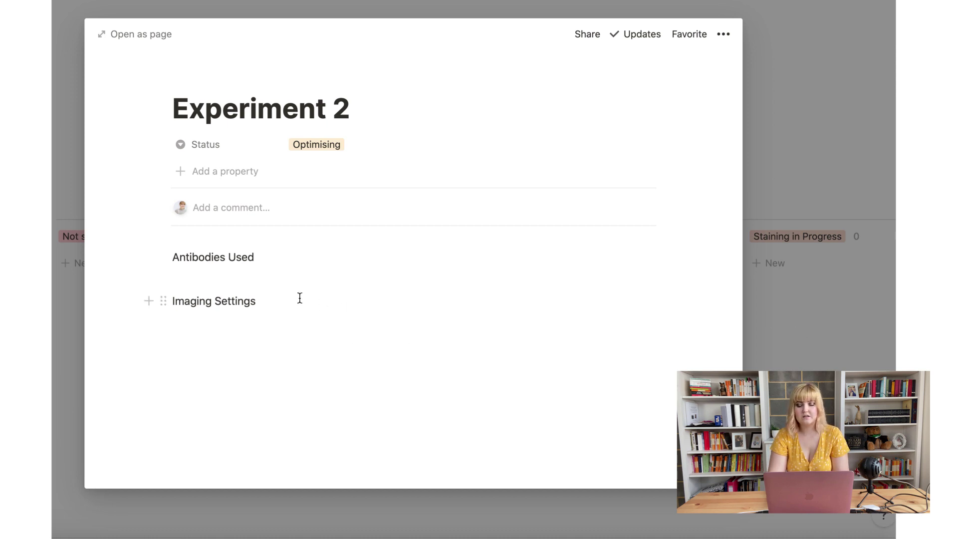
Step: Delete both lines from the body of Experiment 2 and close the card
{"action": "left_click_drag", "start_coordinate": [299, 298], "coordinate": [178, 243]}
{"action": "key", "text": "BackSpace"}
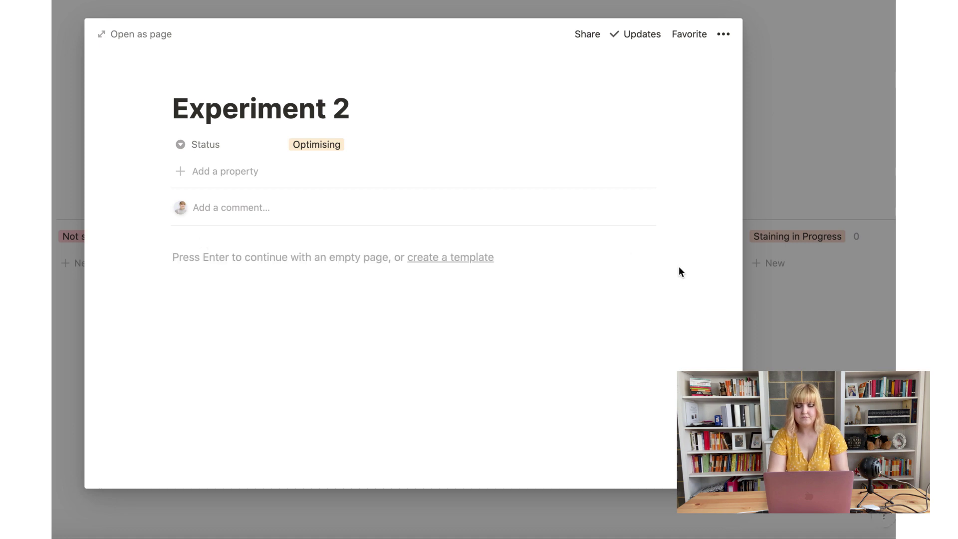
{"action": "left_click", "coordinate": [744, 221]}
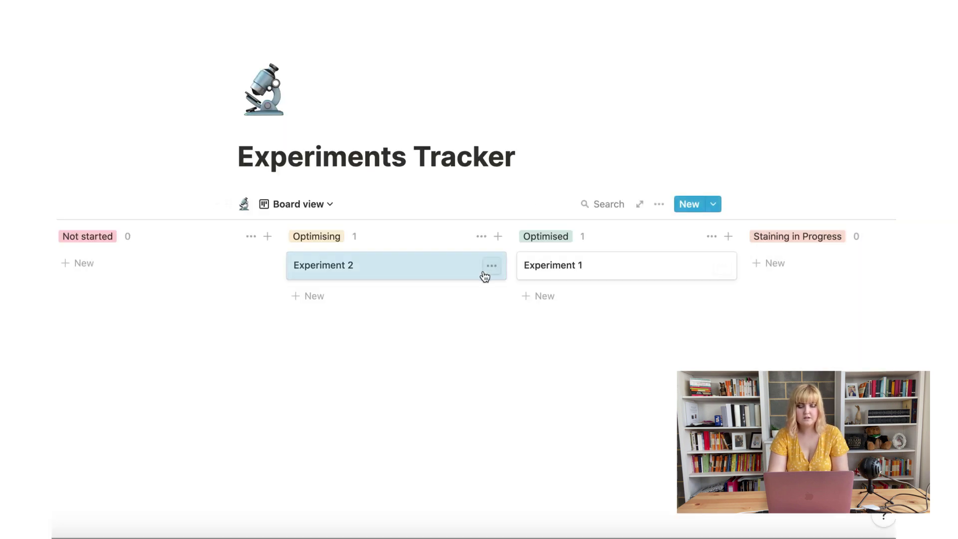
Step: Examine the Experiments Tracker's status columns from Optimising through staining, mounting, imaging and analysis to Finished & Written Up
{"action": "scroll", "coordinate": [484, 276], "scroll_direction": "right", "scroll_amount": 5}
{"action": "scroll", "coordinate": [484, 276], "scroll_direction": "right", "scroll_amount": 2}
{"action": "scroll", "coordinate": [434, 259], "scroll_direction": "left", "scroll_amount": 5}
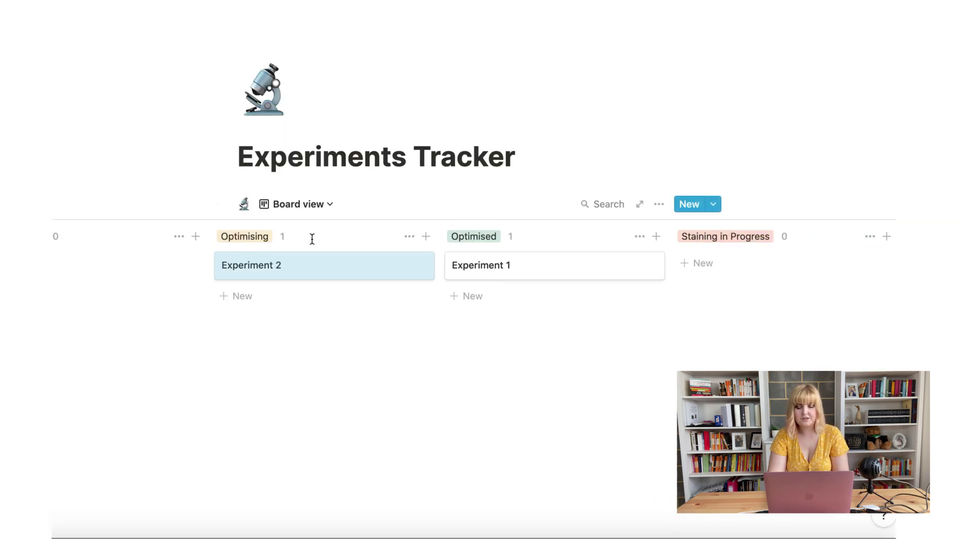
{"action": "scroll", "coordinate": [311, 240], "scroll_direction": "right", "scroll_amount": 4}
{"action": "scroll", "coordinate": [314, 244], "scroll_direction": "right", "scroll_amount": 5}
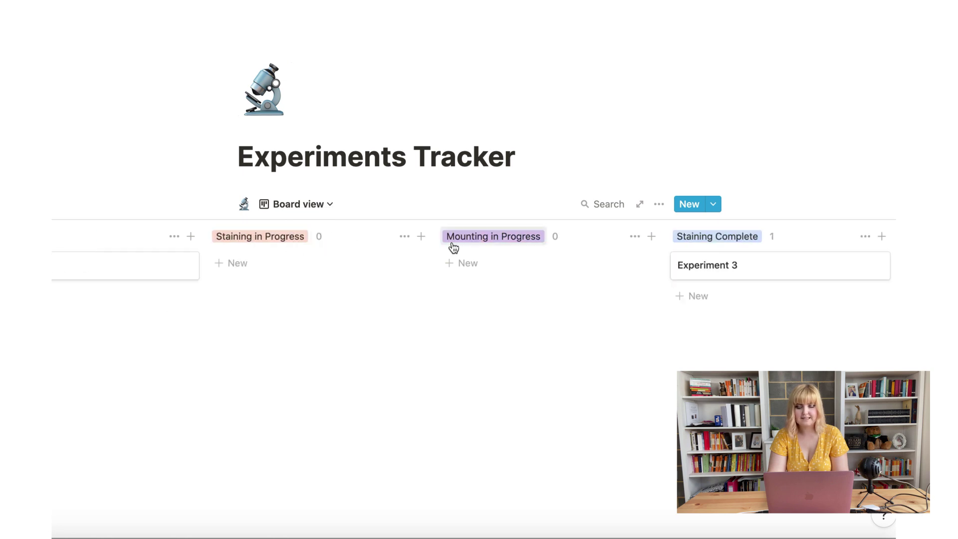
{"action": "scroll", "coordinate": [451, 248], "scroll_direction": "right", "scroll_amount": 3}
{"action": "scroll", "coordinate": [529, 240], "scroll_direction": "right", "scroll_amount": 5}
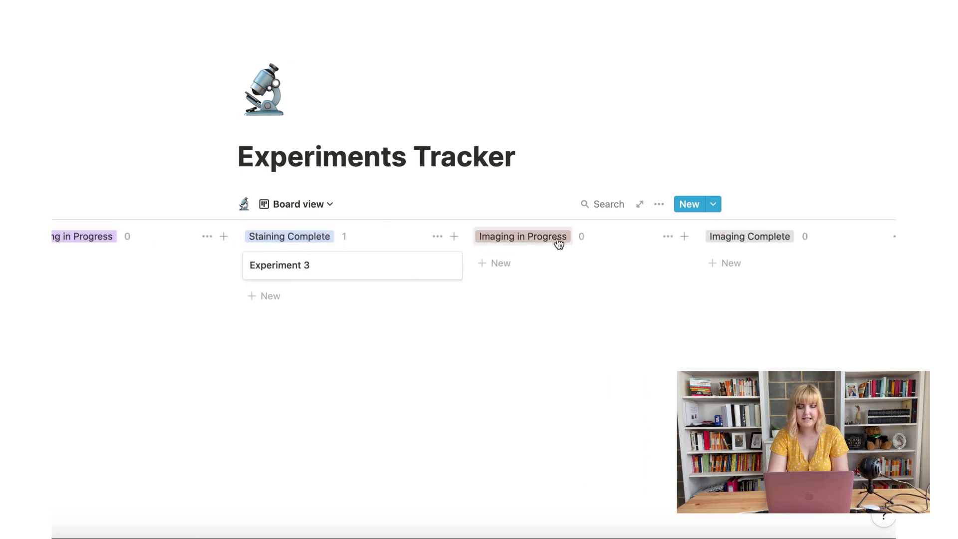
{"action": "scroll", "coordinate": [559, 244], "scroll_direction": "right", "scroll_amount": 5}
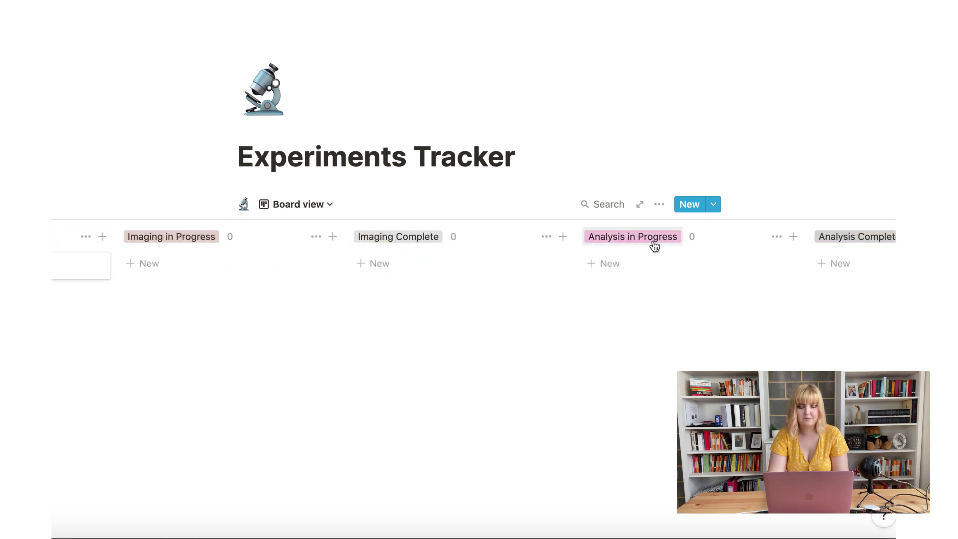
{"action": "scroll", "coordinate": [655, 245], "scroll_direction": "right", "scroll_amount": 3}
{"action": "scroll", "coordinate": [727, 242], "scroll_direction": "right", "scroll_amount": 8}
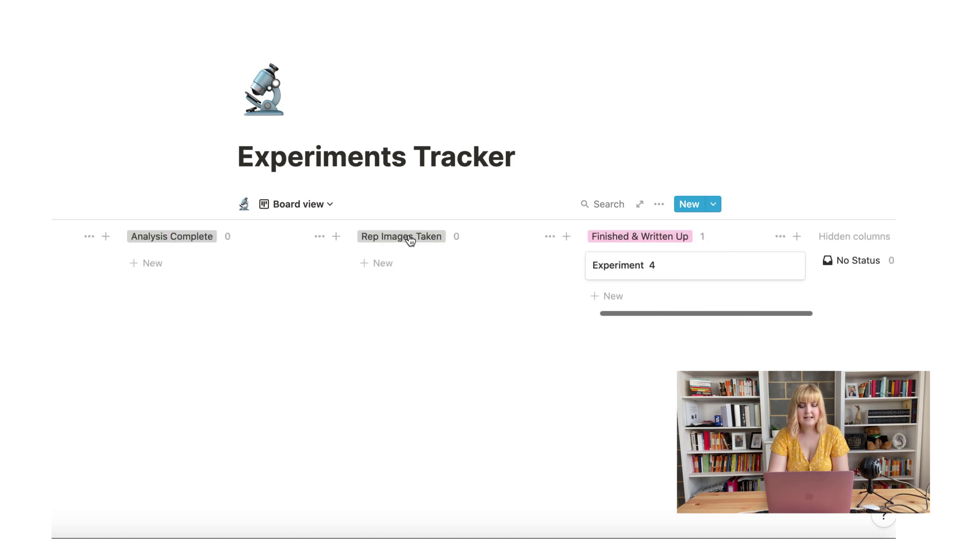
{"action": "scroll", "coordinate": [412, 241], "scroll_direction": "right", "scroll_amount": 4}
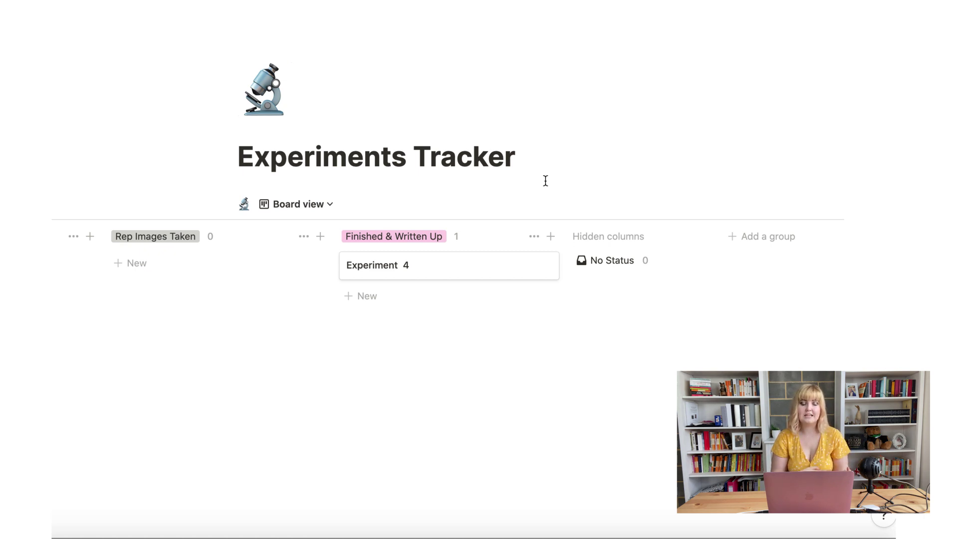
Step: Return to the Paper 1 page, browse the block types insertable below Figures Tracker, and dismiss the list without leaving a slash
{"action": "left_click", "coordinate": [207, 4]}
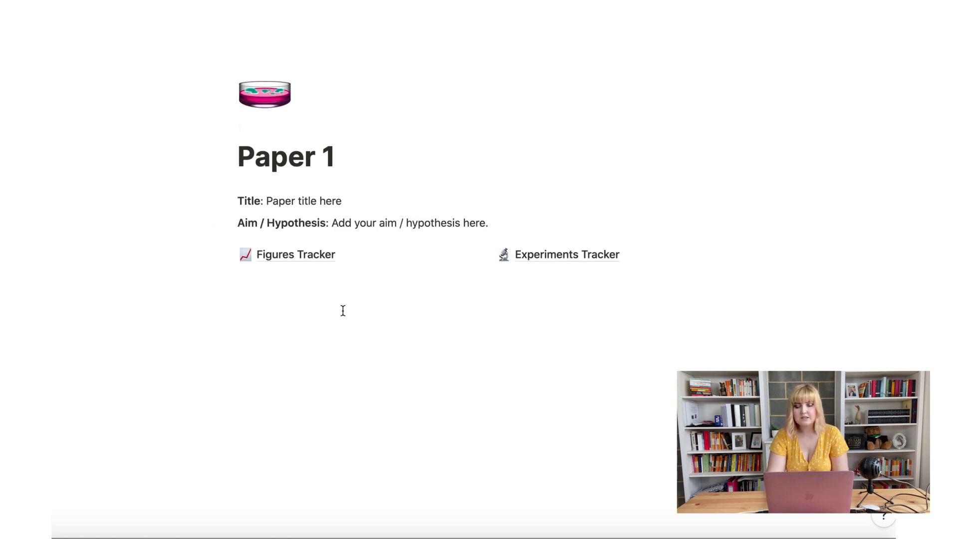
{"action": "left_click", "coordinate": [427, 282]}
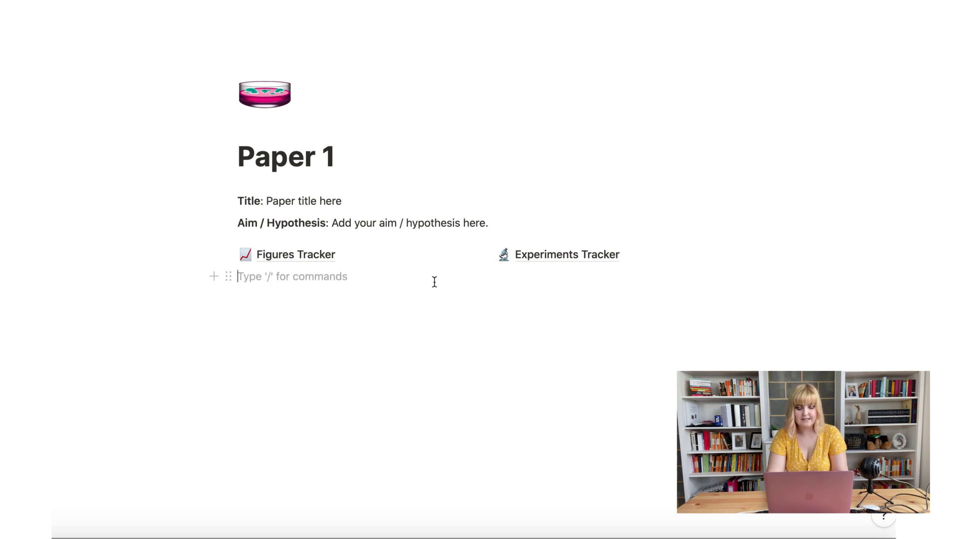
{"action": "type", "text": "/"}
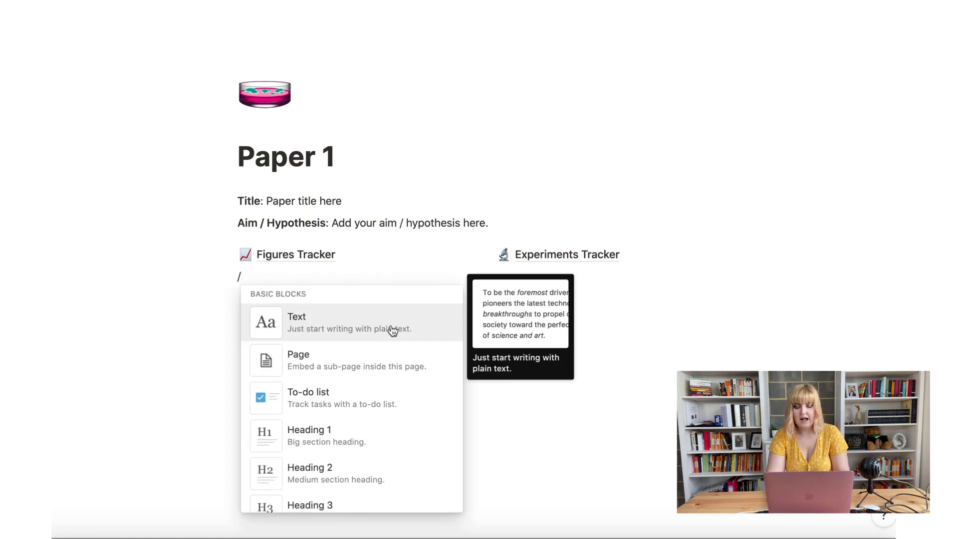
{"action": "scroll", "coordinate": [392, 328], "scroll_direction": "down", "scroll_amount": 8}
{"action": "scroll", "coordinate": [392, 331], "scroll_direction": "down", "scroll_amount": 7}
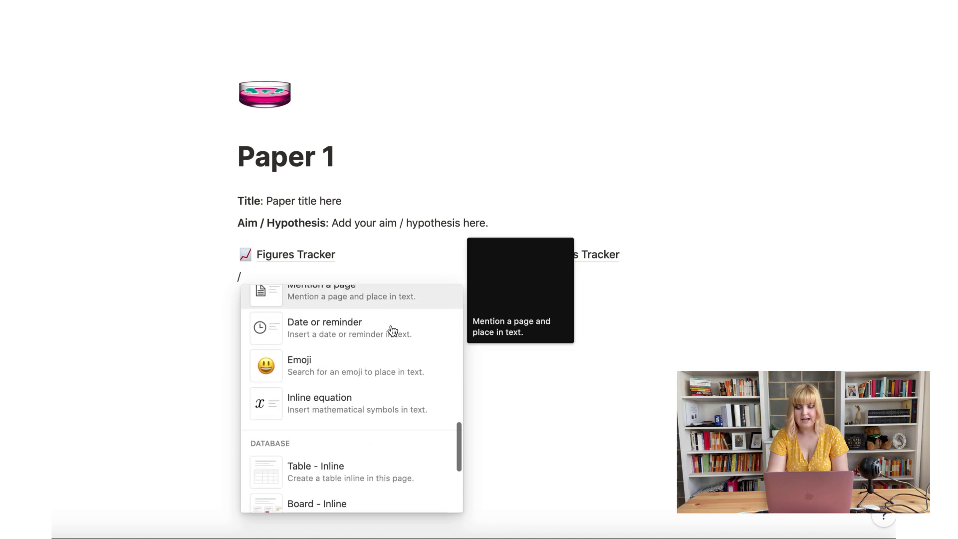
{"action": "scroll", "coordinate": [392, 331], "scroll_direction": "up", "scroll_amount": 12}
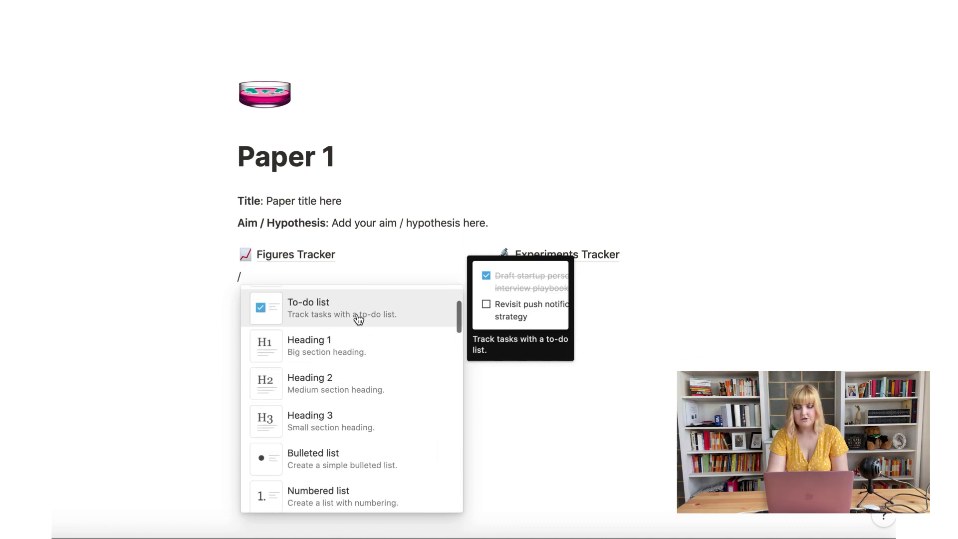
{"action": "scroll", "coordinate": [355, 317], "scroll_direction": "up", "scroll_amount": 3}
{"action": "scroll", "coordinate": [330, 360], "scroll_direction": "down", "scroll_amount": 1}
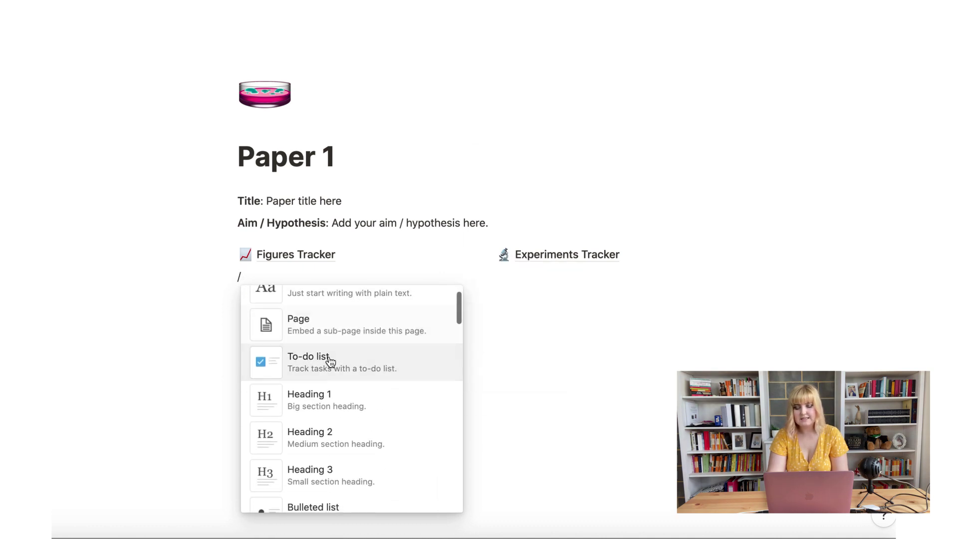
{"action": "scroll", "coordinate": [329, 360], "scroll_direction": "down", "scroll_amount": 7}
{"action": "scroll", "coordinate": [330, 361], "scroll_direction": "down", "scroll_amount": 15}
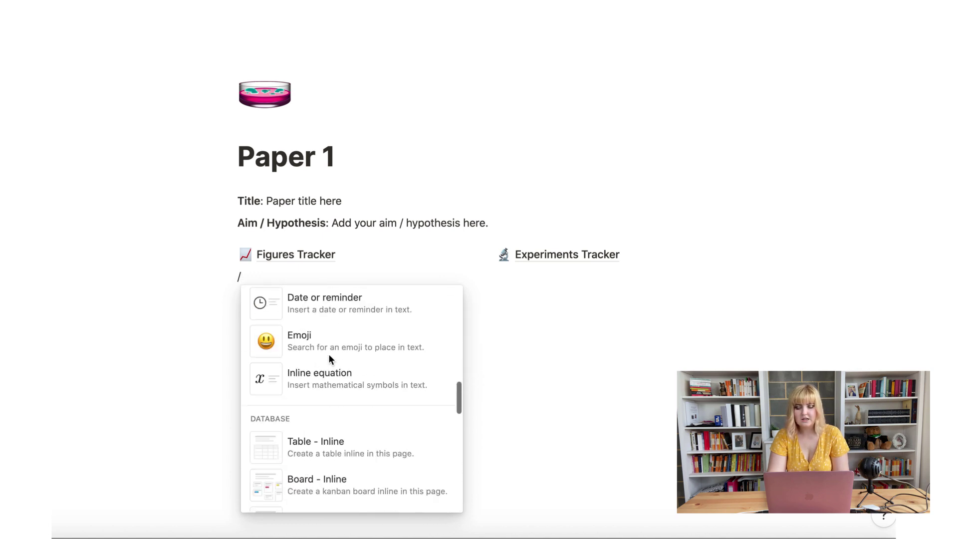
{"action": "scroll", "coordinate": [330, 360], "scroll_direction": "up", "scroll_amount": 20}
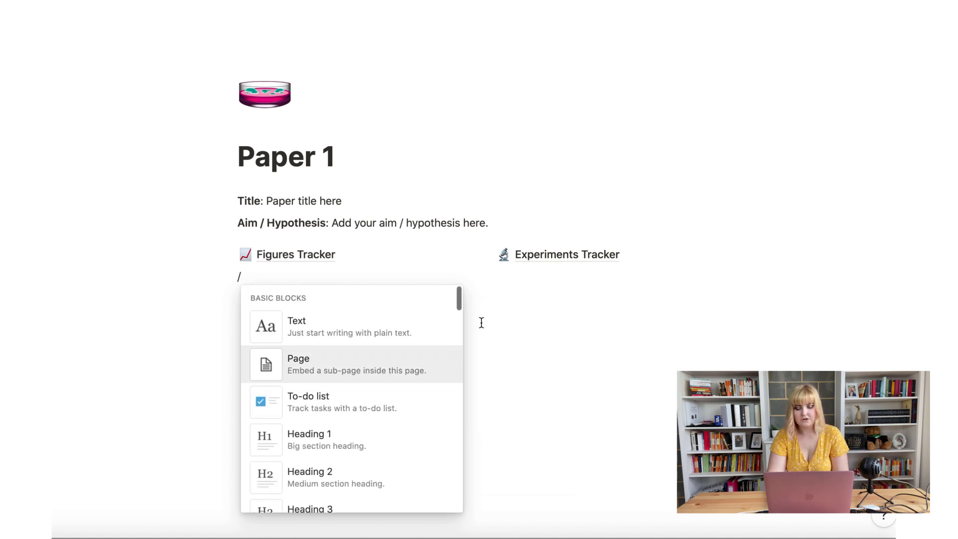
{"action": "left_click", "coordinate": [528, 308]}
{"action": "left_click", "coordinate": [384, 285]}
{"action": "key", "text": "BackSpace"}
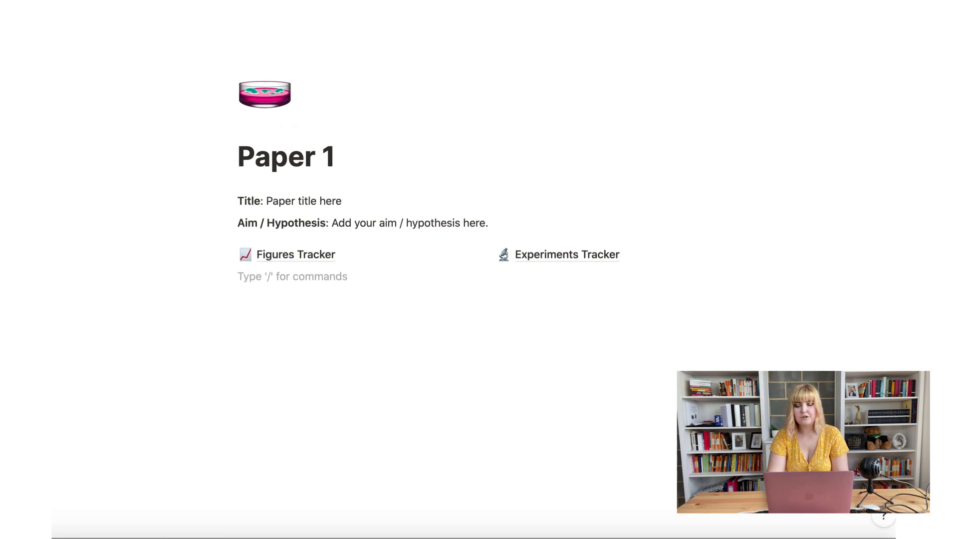
Step: Return to the PhD Template page and review its Pages and Specific Papers sections
{"action": "left_click", "coordinate": [139, 1]}
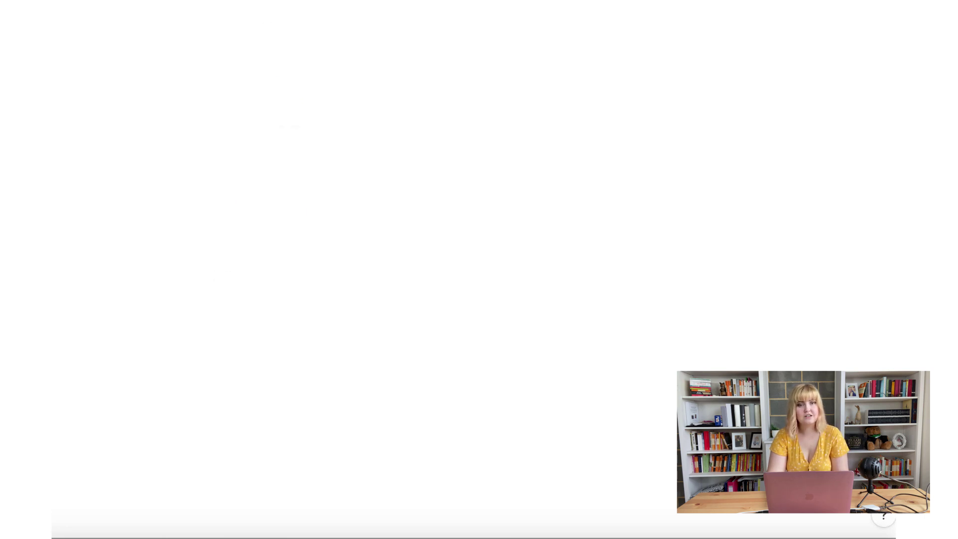
{"action": "scroll", "coordinate": [569, 269], "scroll_direction": "down", "scroll_amount": 5}
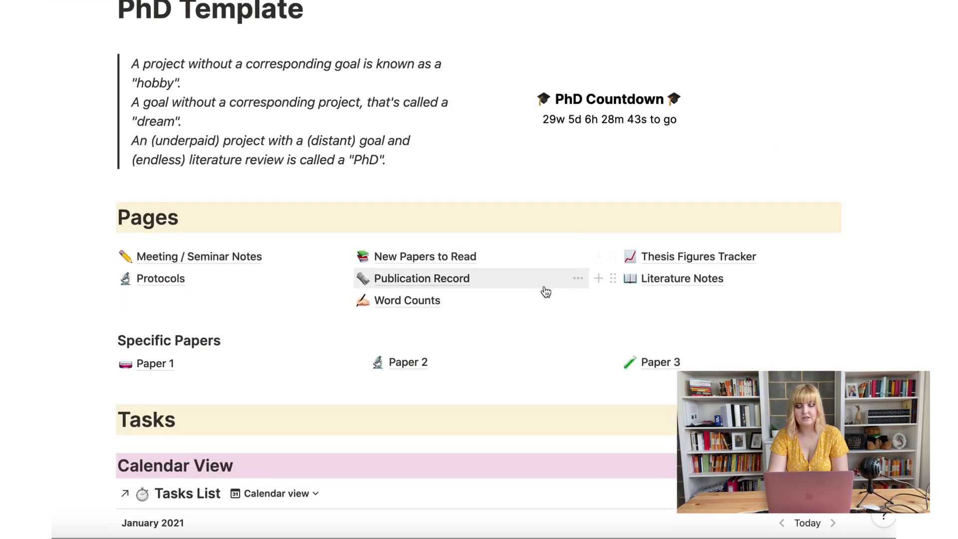
{"action": "scroll", "coordinate": [548, 285], "scroll_direction": "down", "scroll_amount": 2}
{"action": "scroll", "coordinate": [544, 275], "scroll_direction": "up", "scroll_amount": 3}
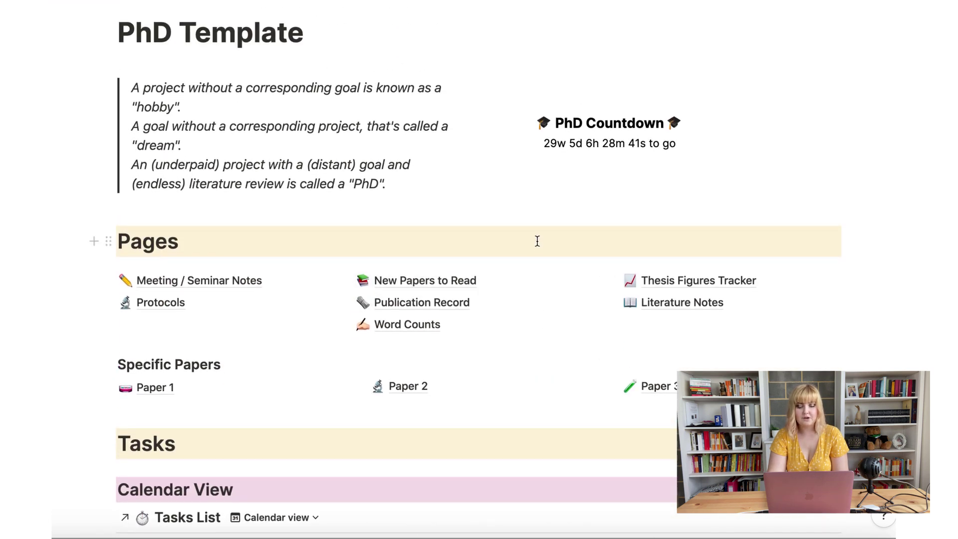